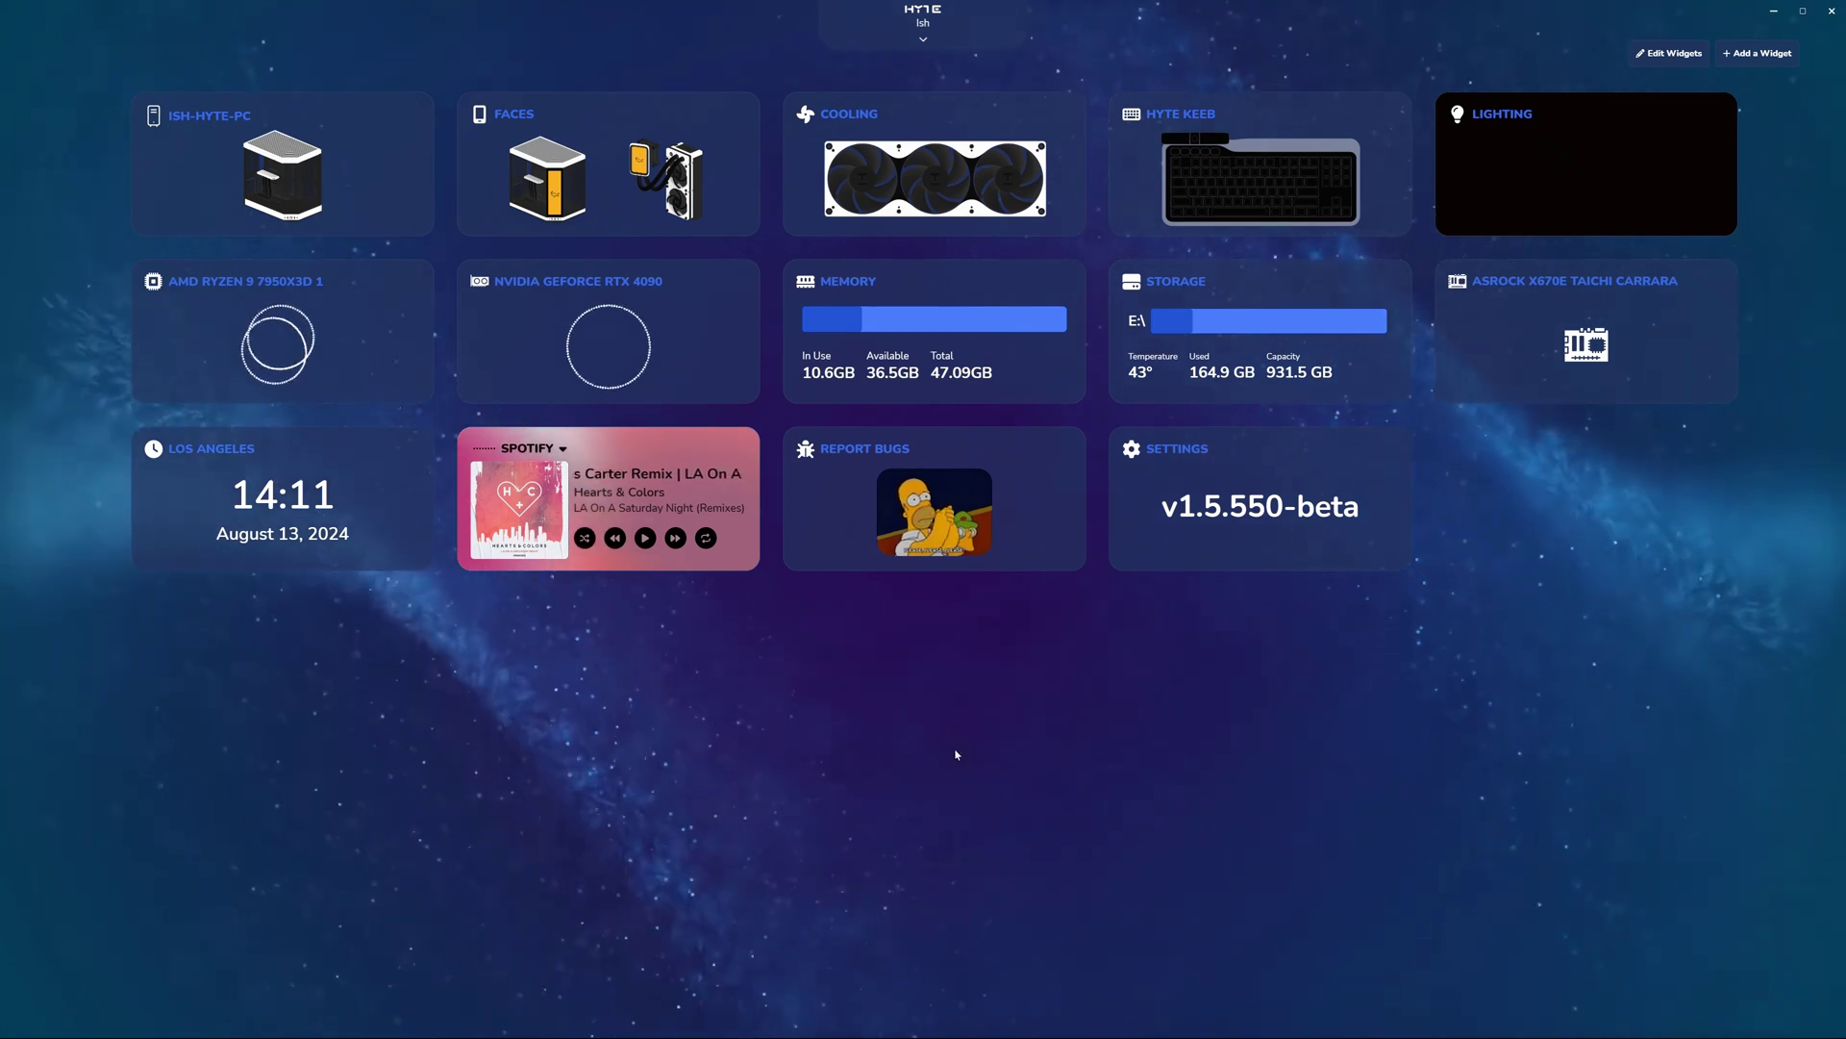
- Open the Cooling page from the dashboard's Cooling widget
click(915, 178)
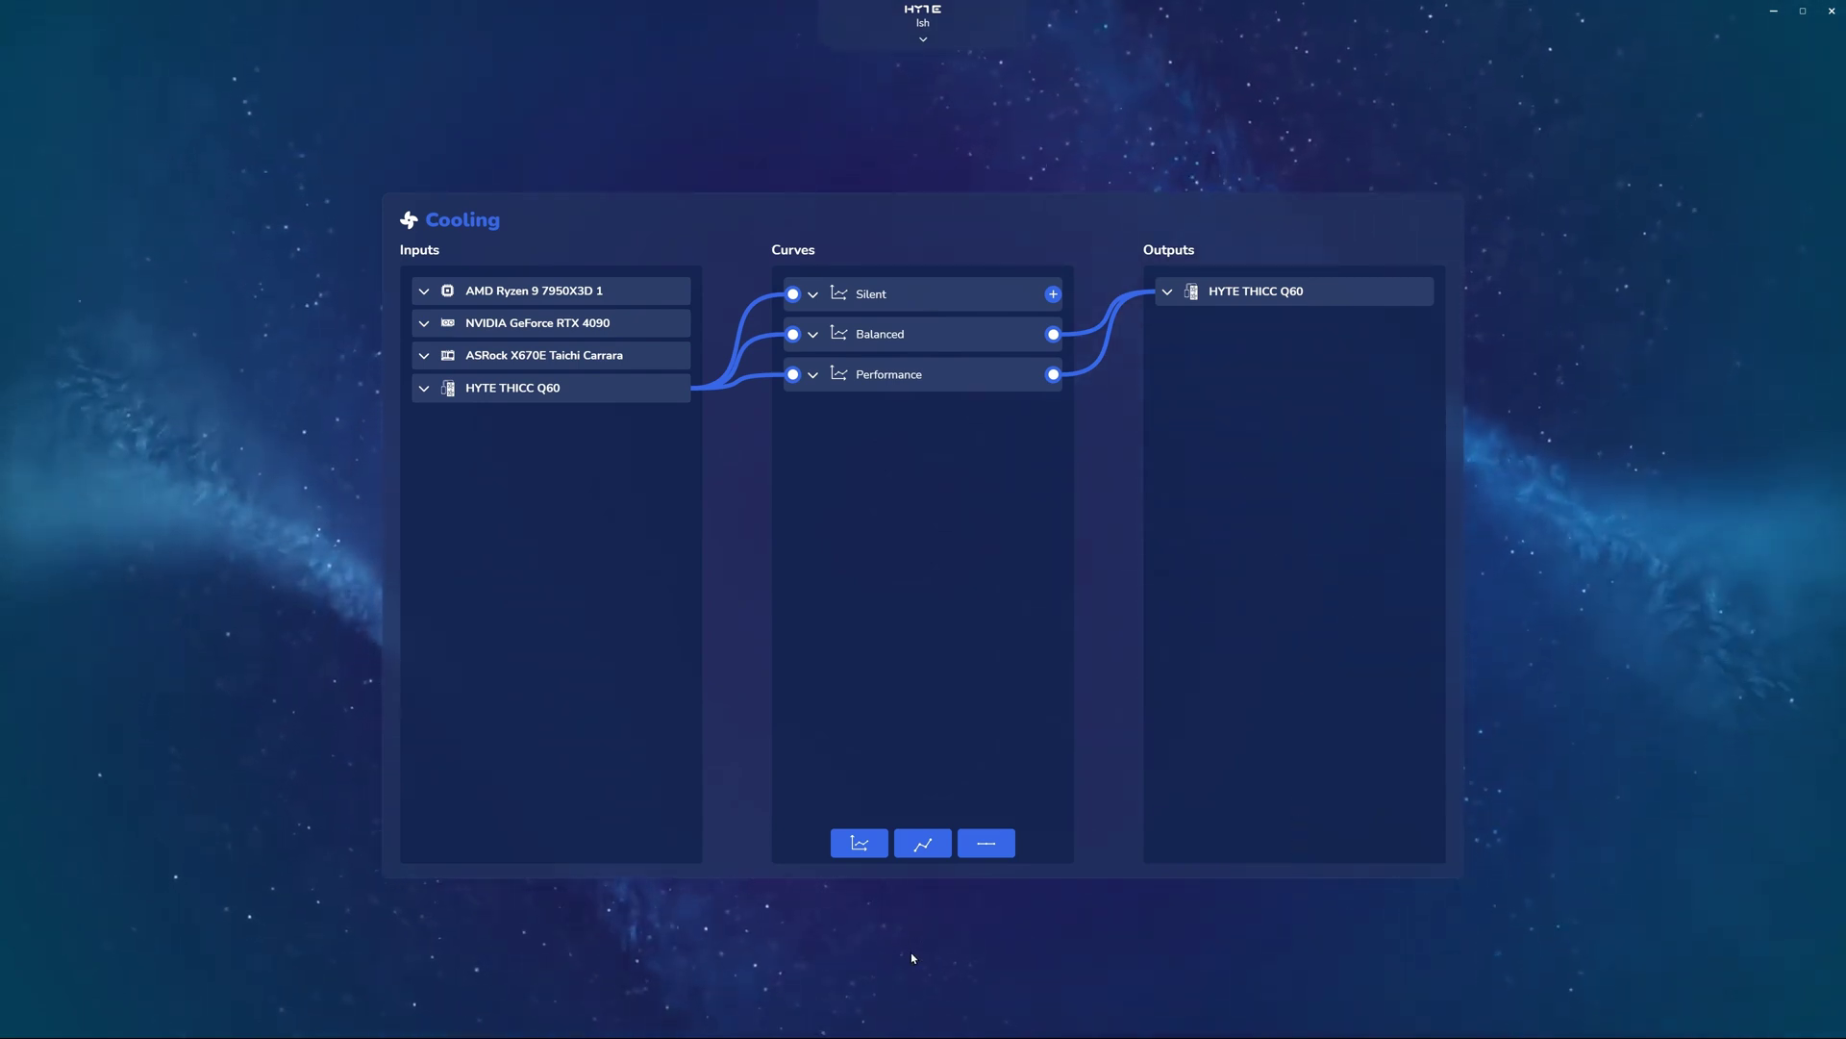
- Expand the AMD Ryzen 9 7950X3D sensors, listing its load, temperature and power groups
click(452, 291)
click(485, 321)
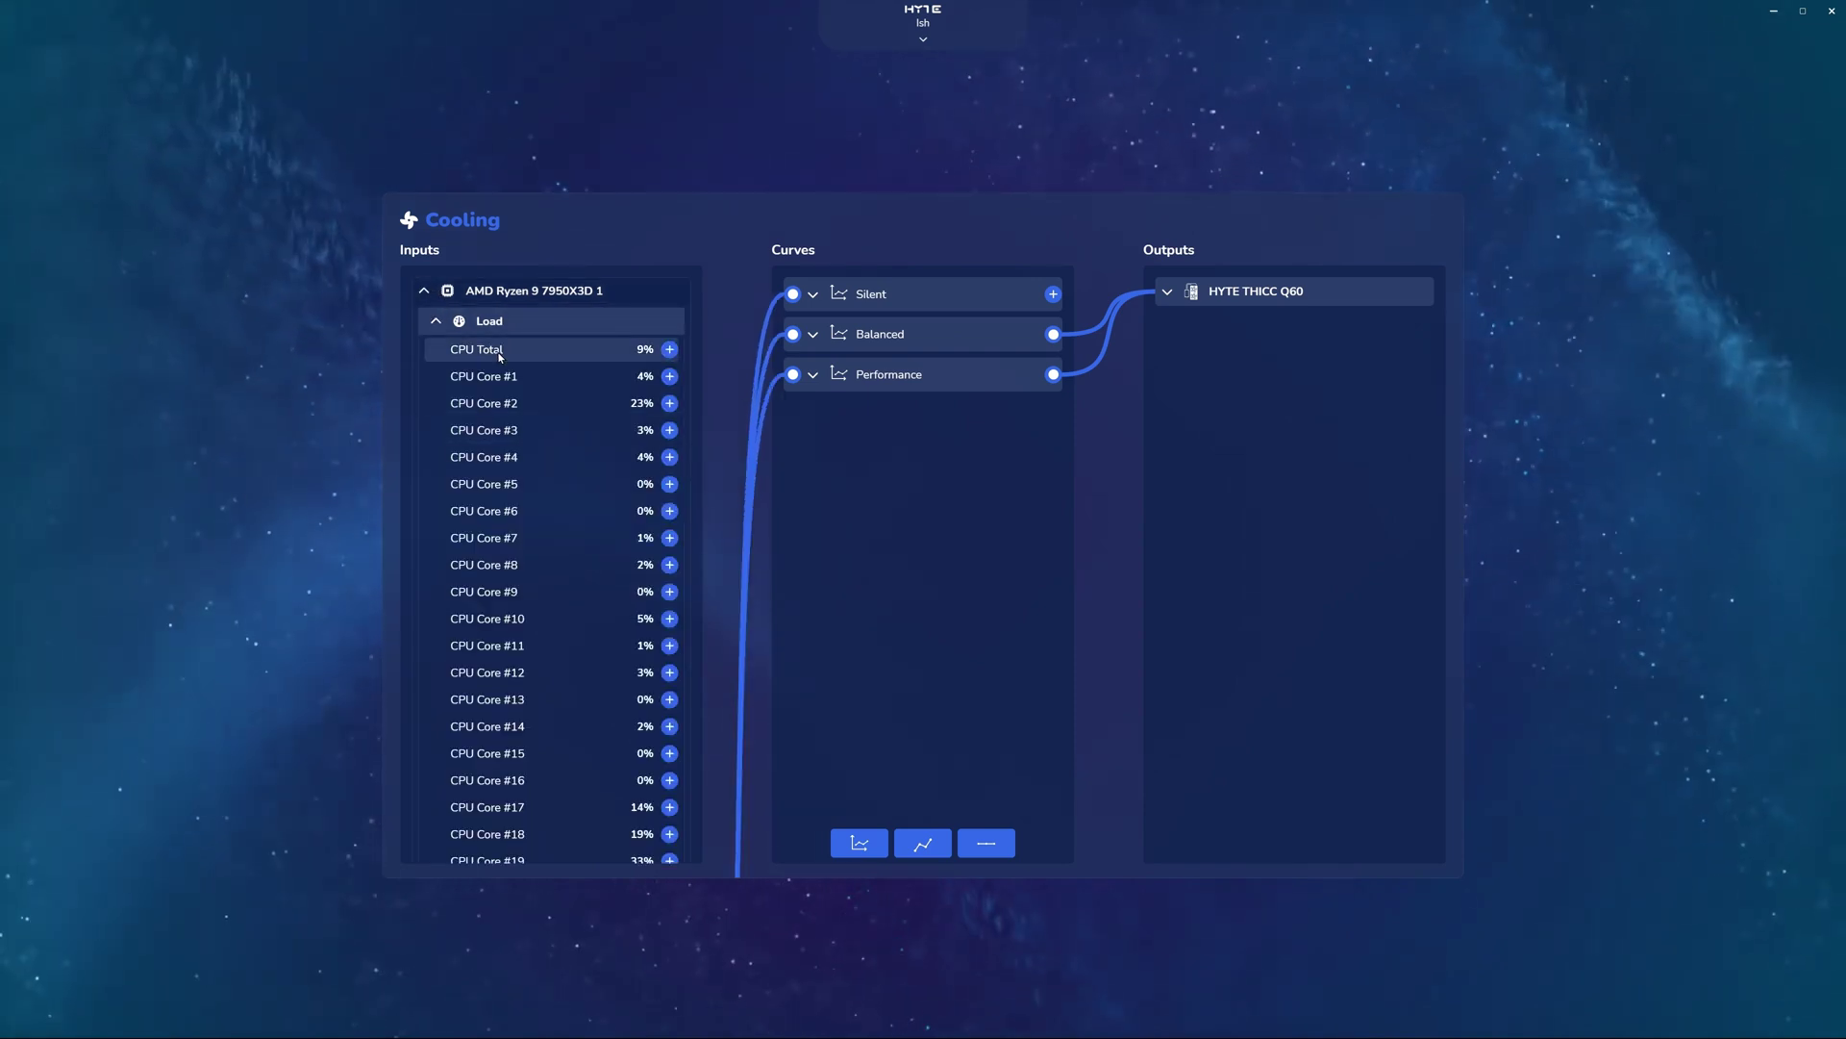
scroll(537, 427, down, 5)
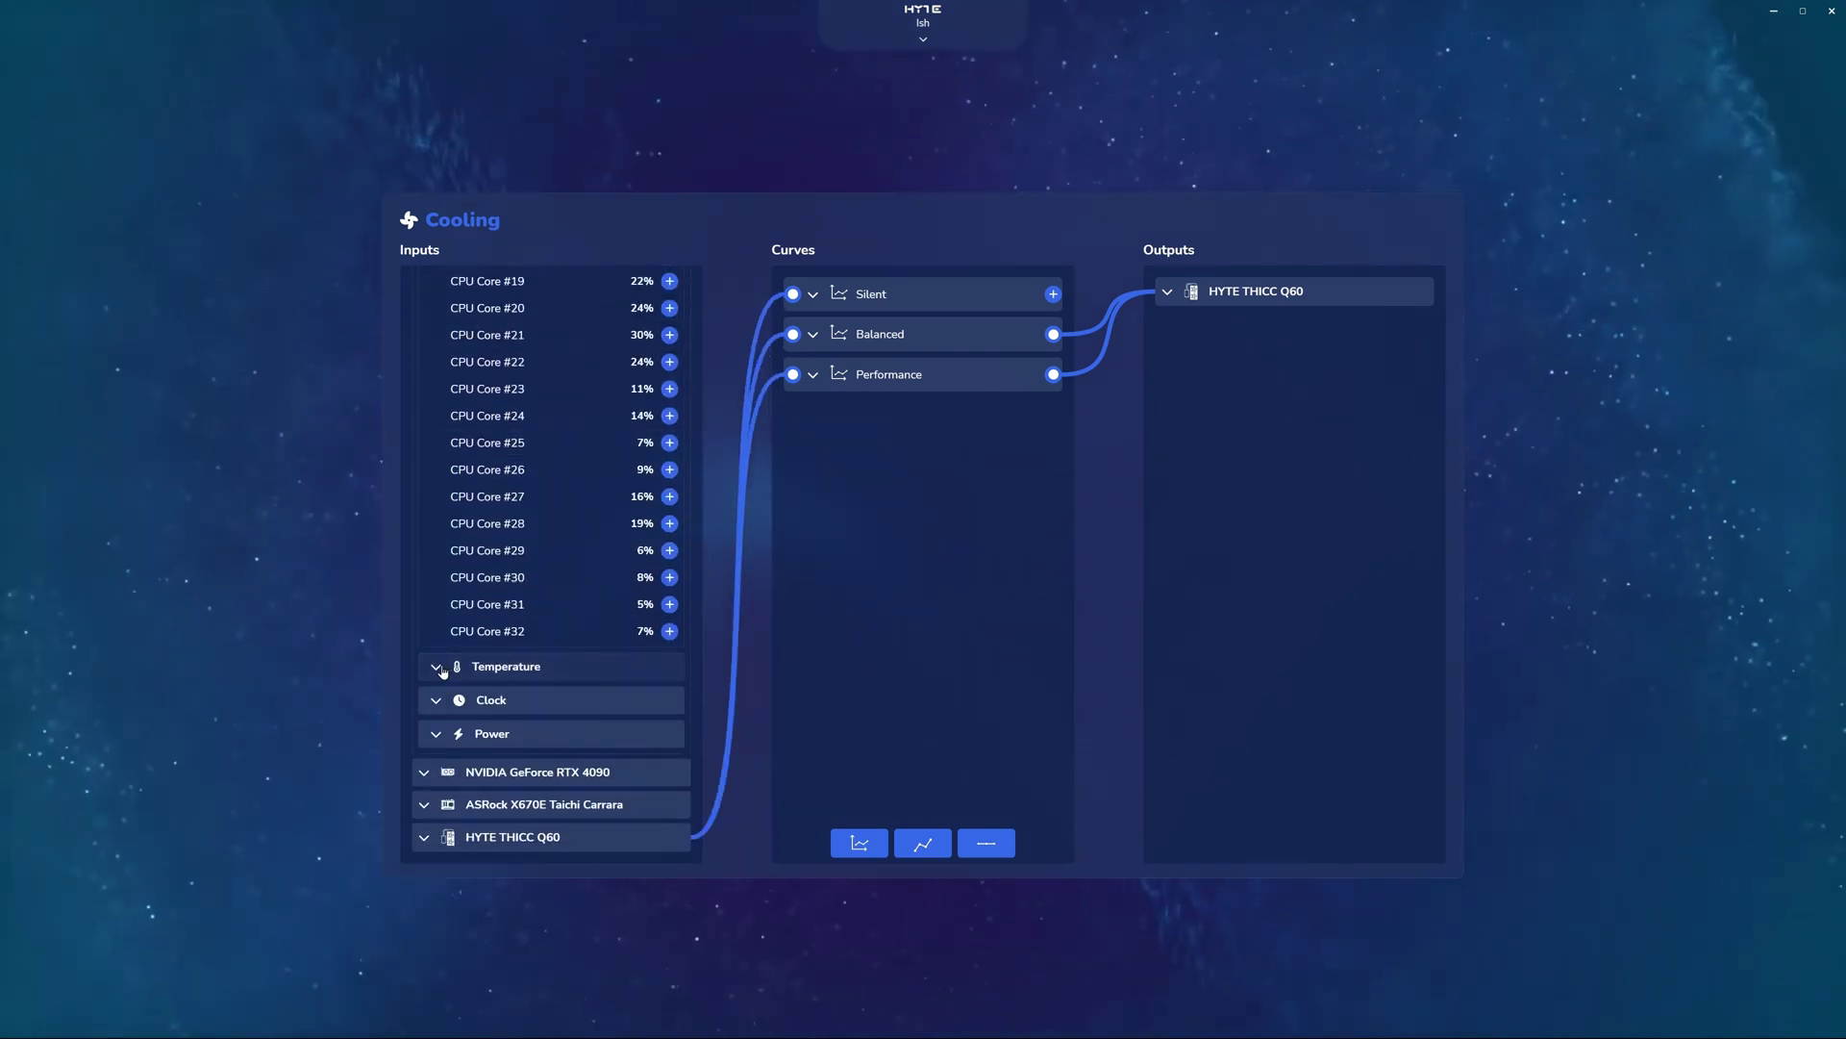
click(443, 668)
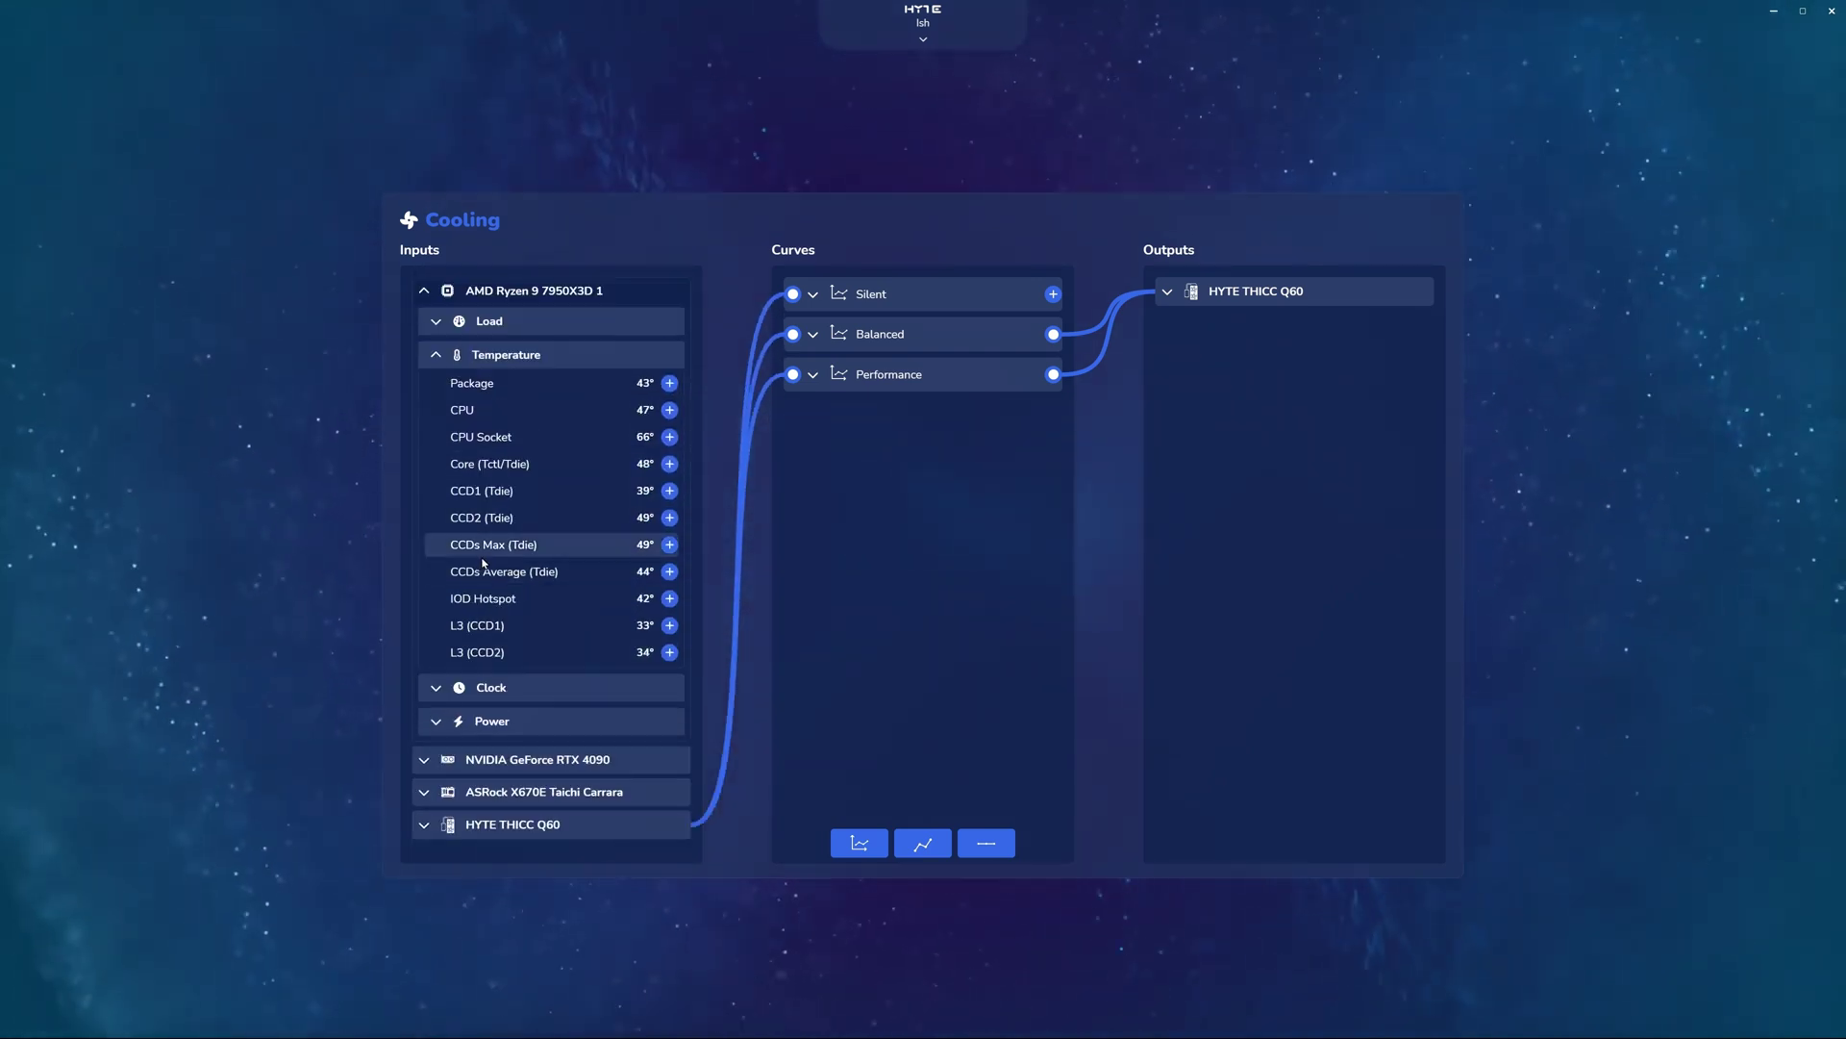
click(456, 726)
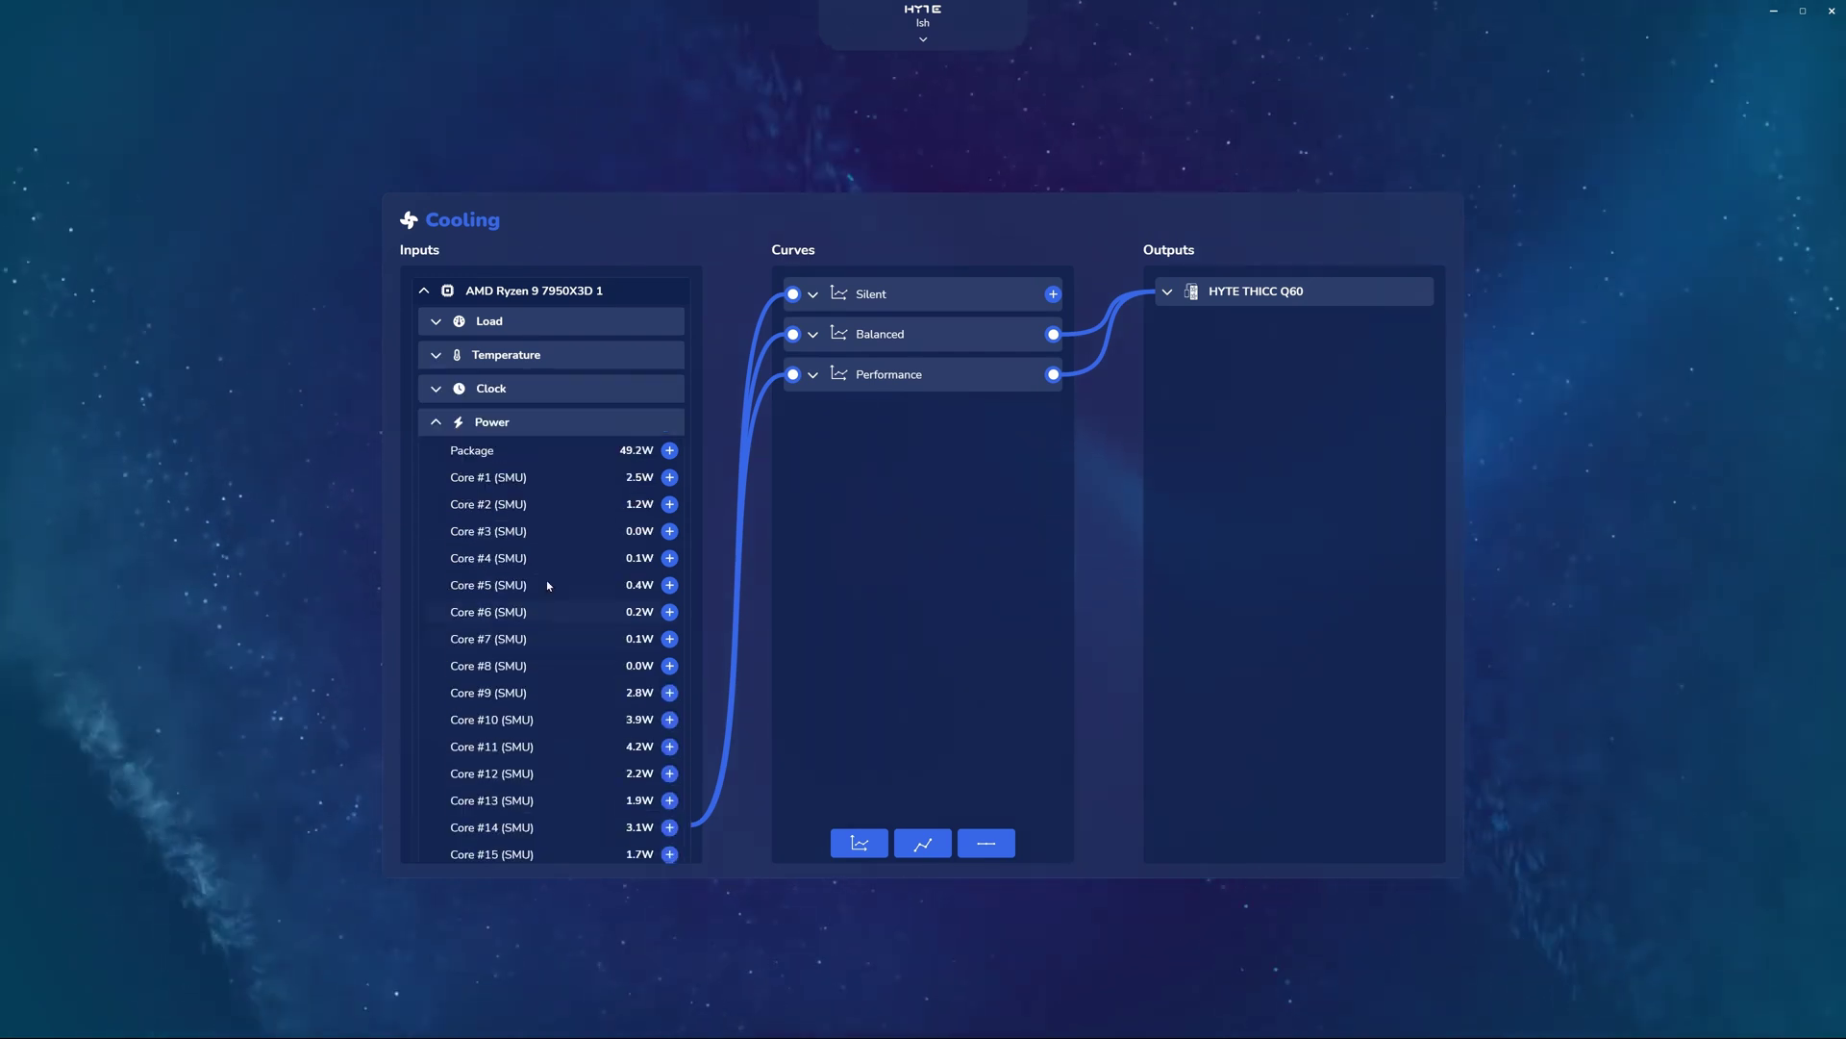
scroll(546, 580, down, 3)
- Expand the NVIDIA GeForce RTX 4090 sensors, listing its load, temperature, clock and power groups
click(458, 772)
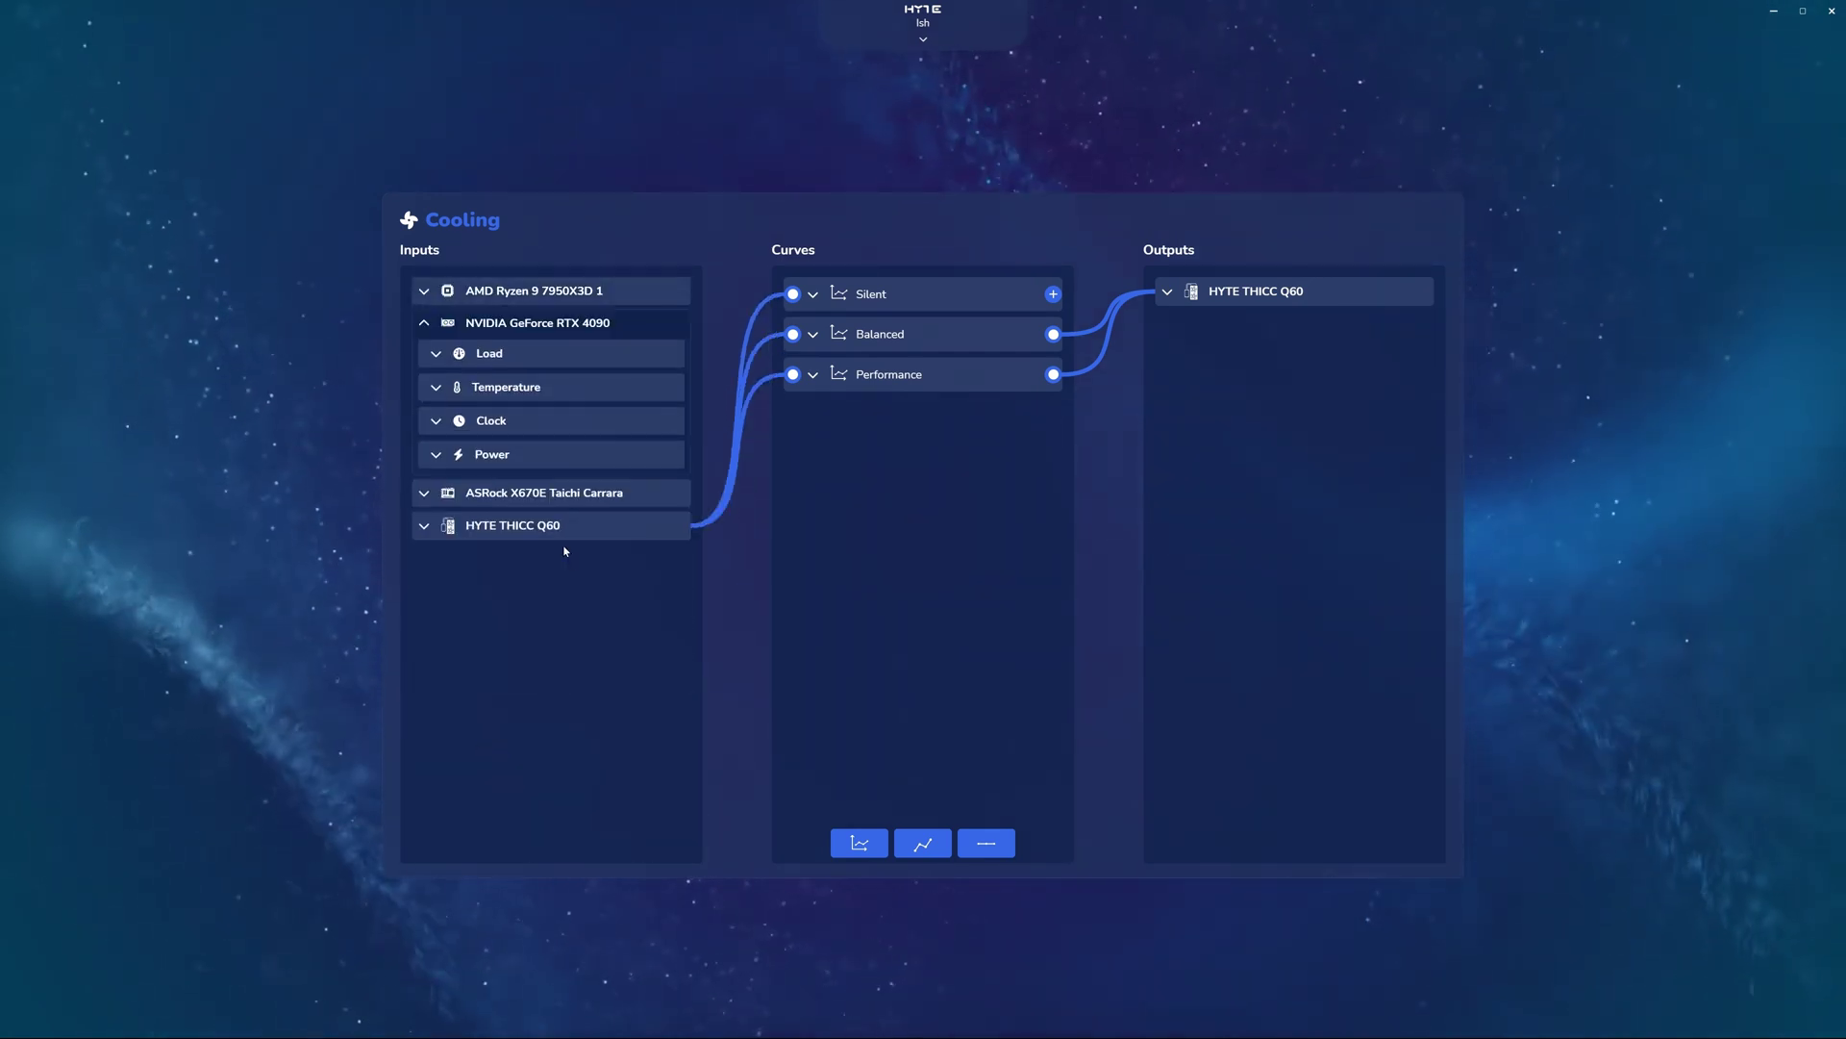
click(544, 358)
scroll(530, 515, down, 3)
scroll(531, 514, down, 3)
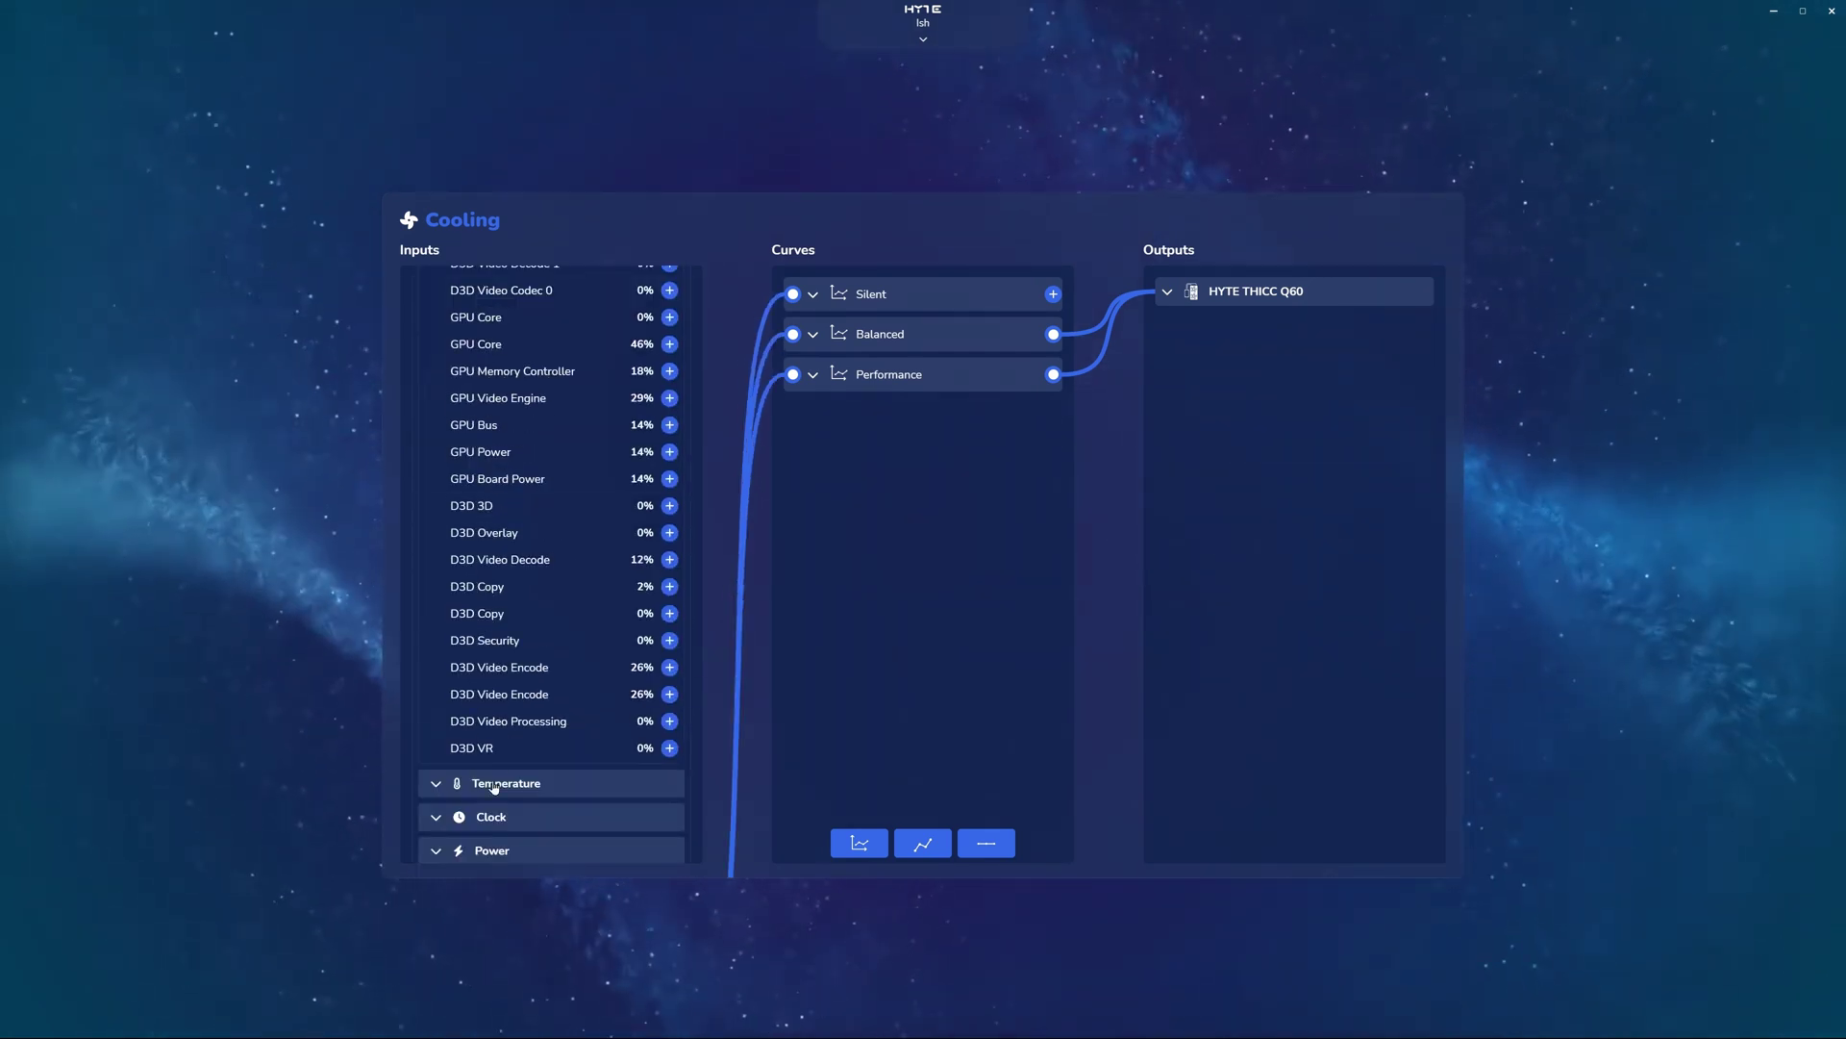
click(485, 779)
click(486, 510)
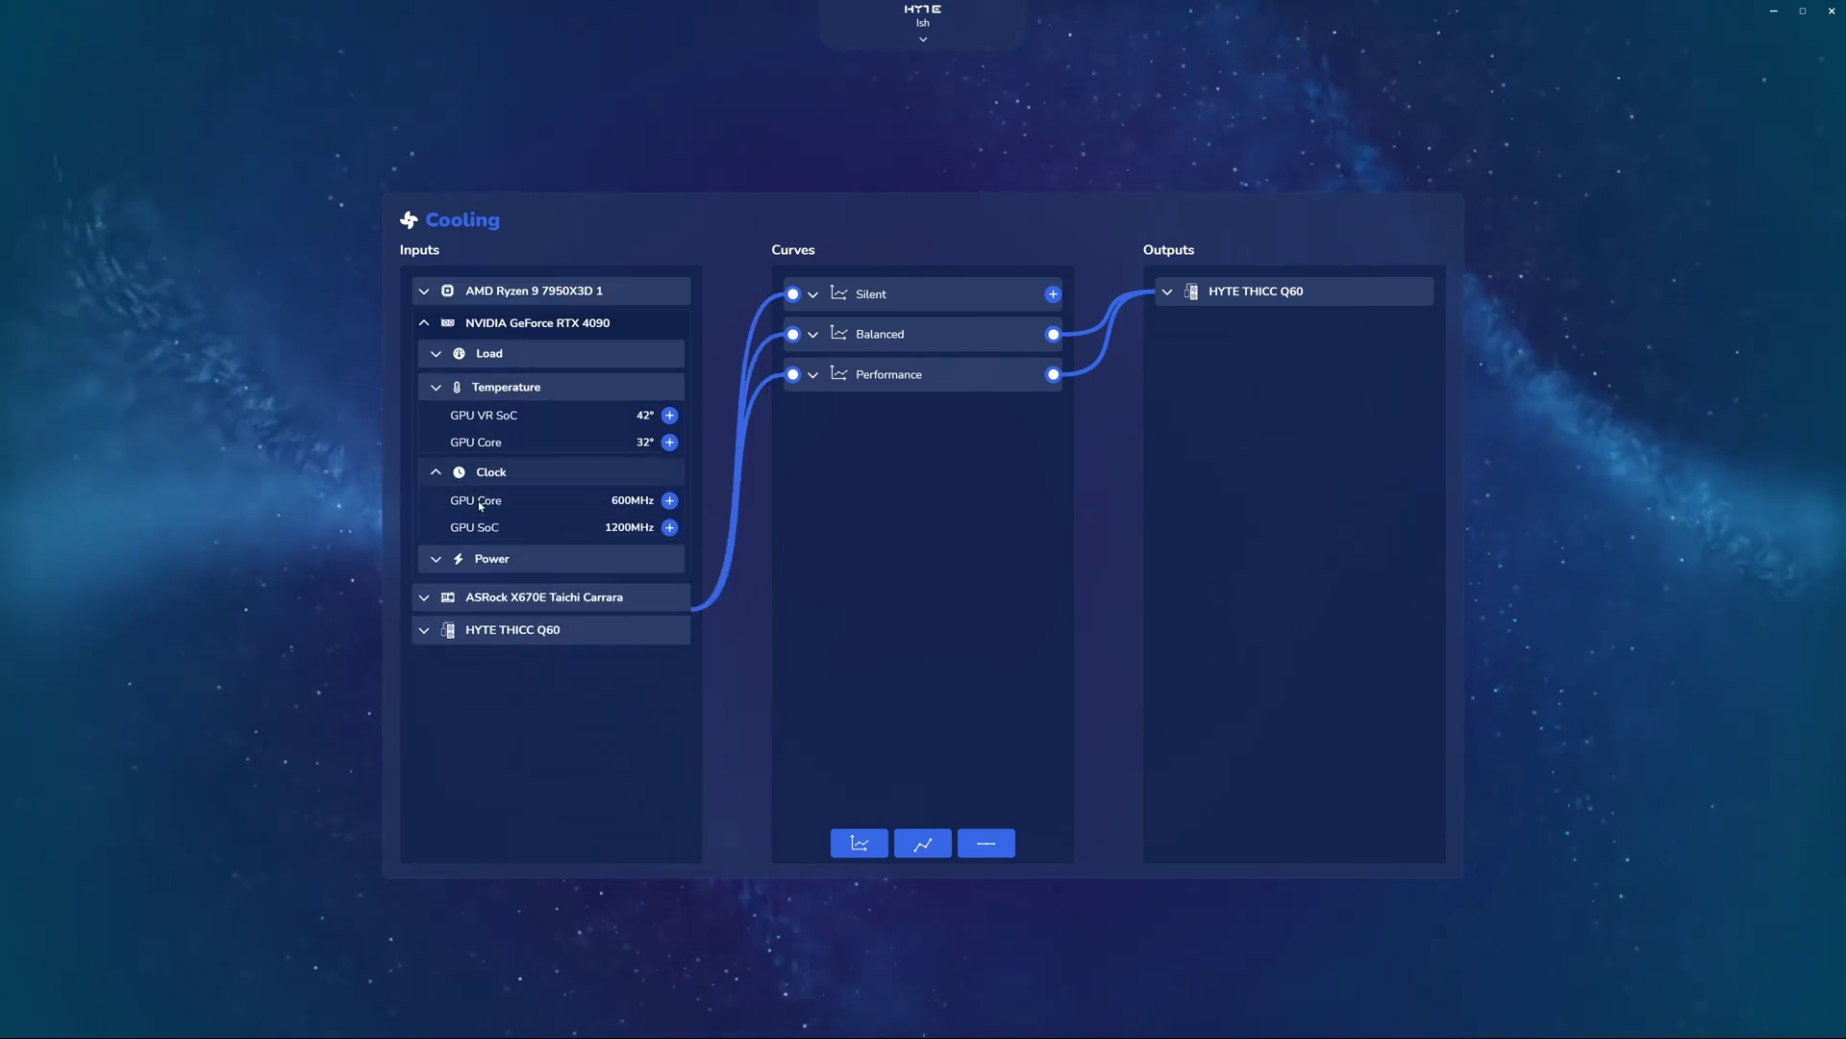
click(615, 590)
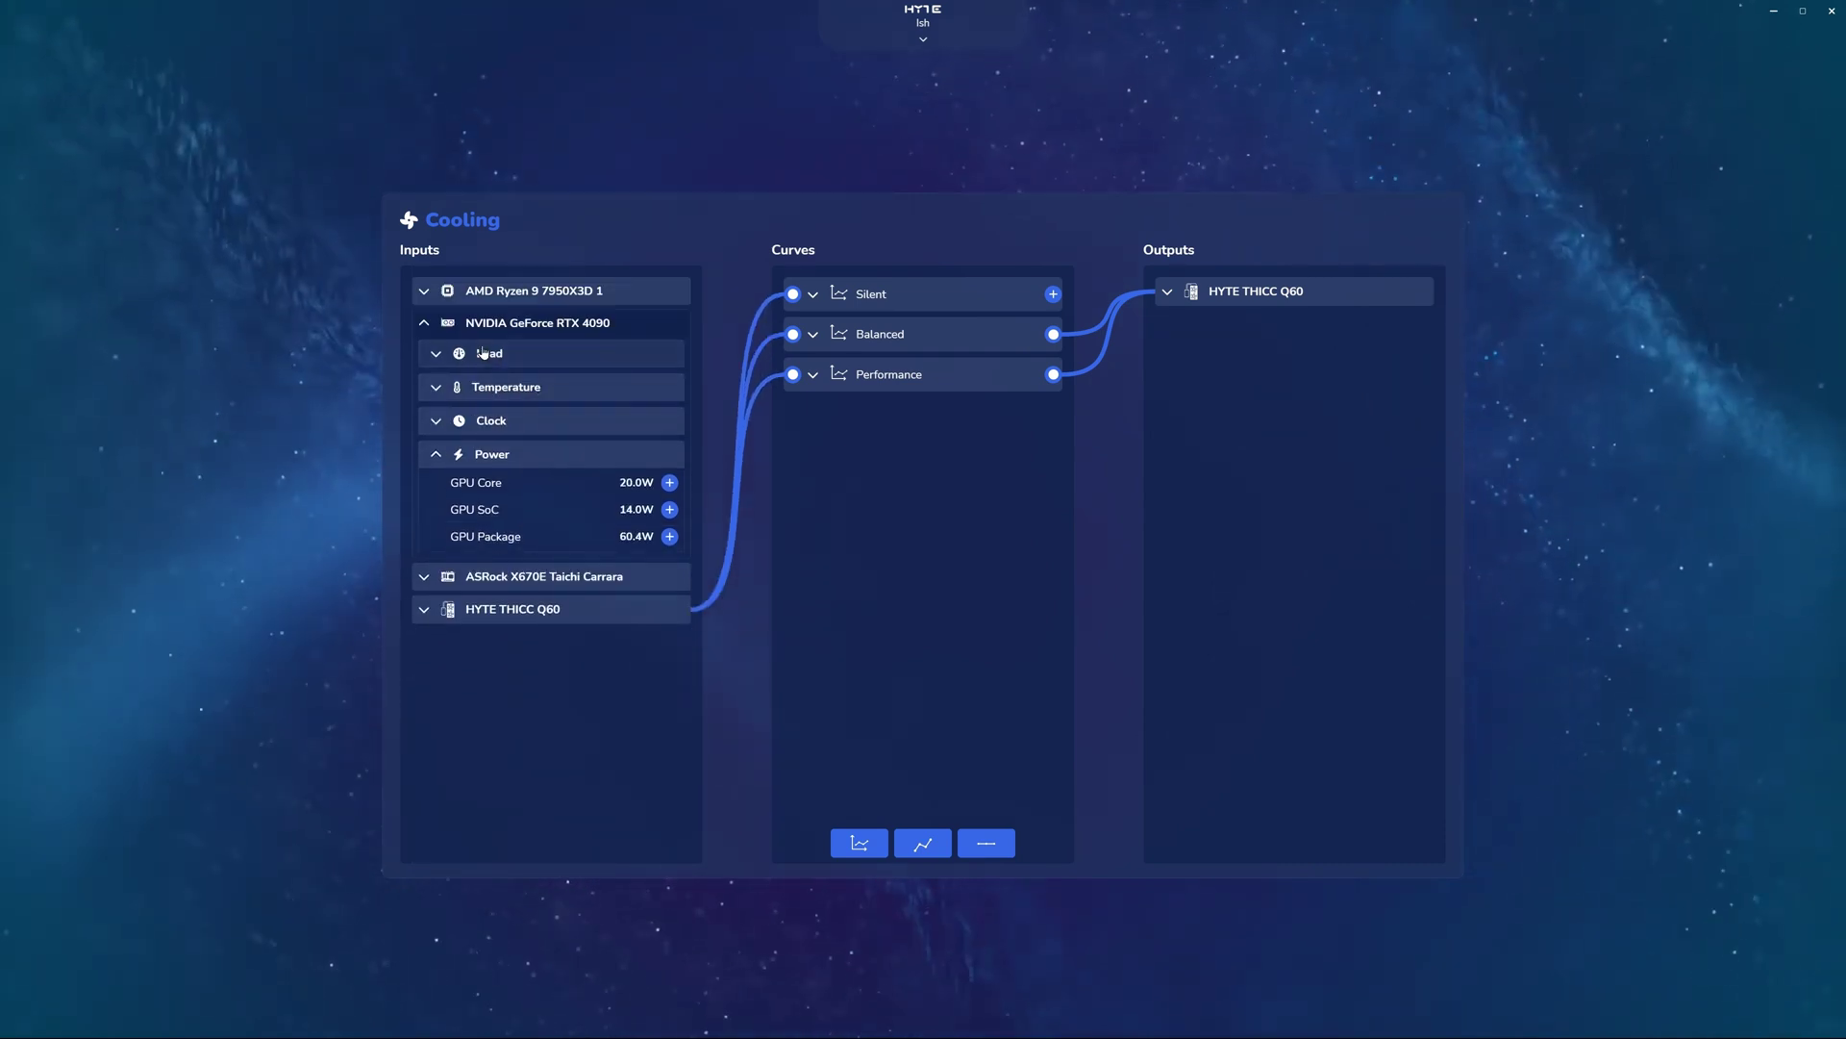
- Collapse the RTX 4090 sensors and list the HYTE THICC Q60 temperature sensors
click(445, 312)
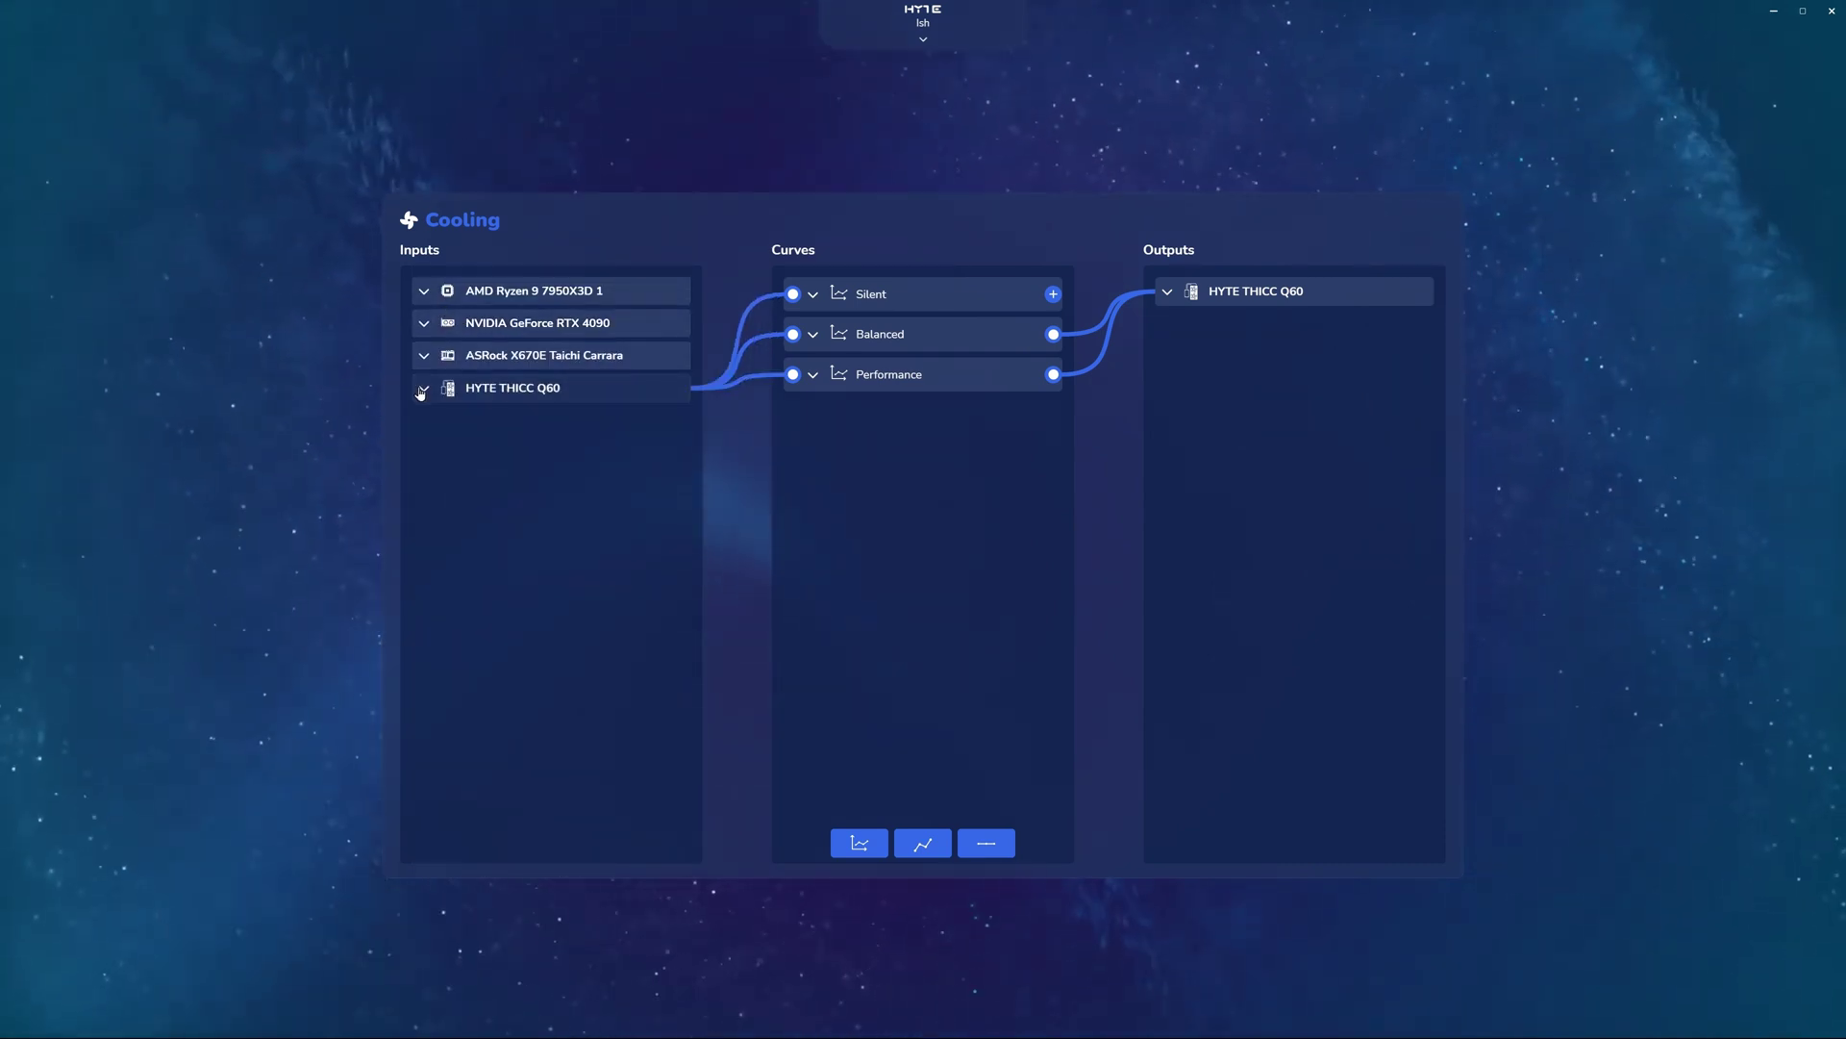
click(456, 387)
click(458, 420)
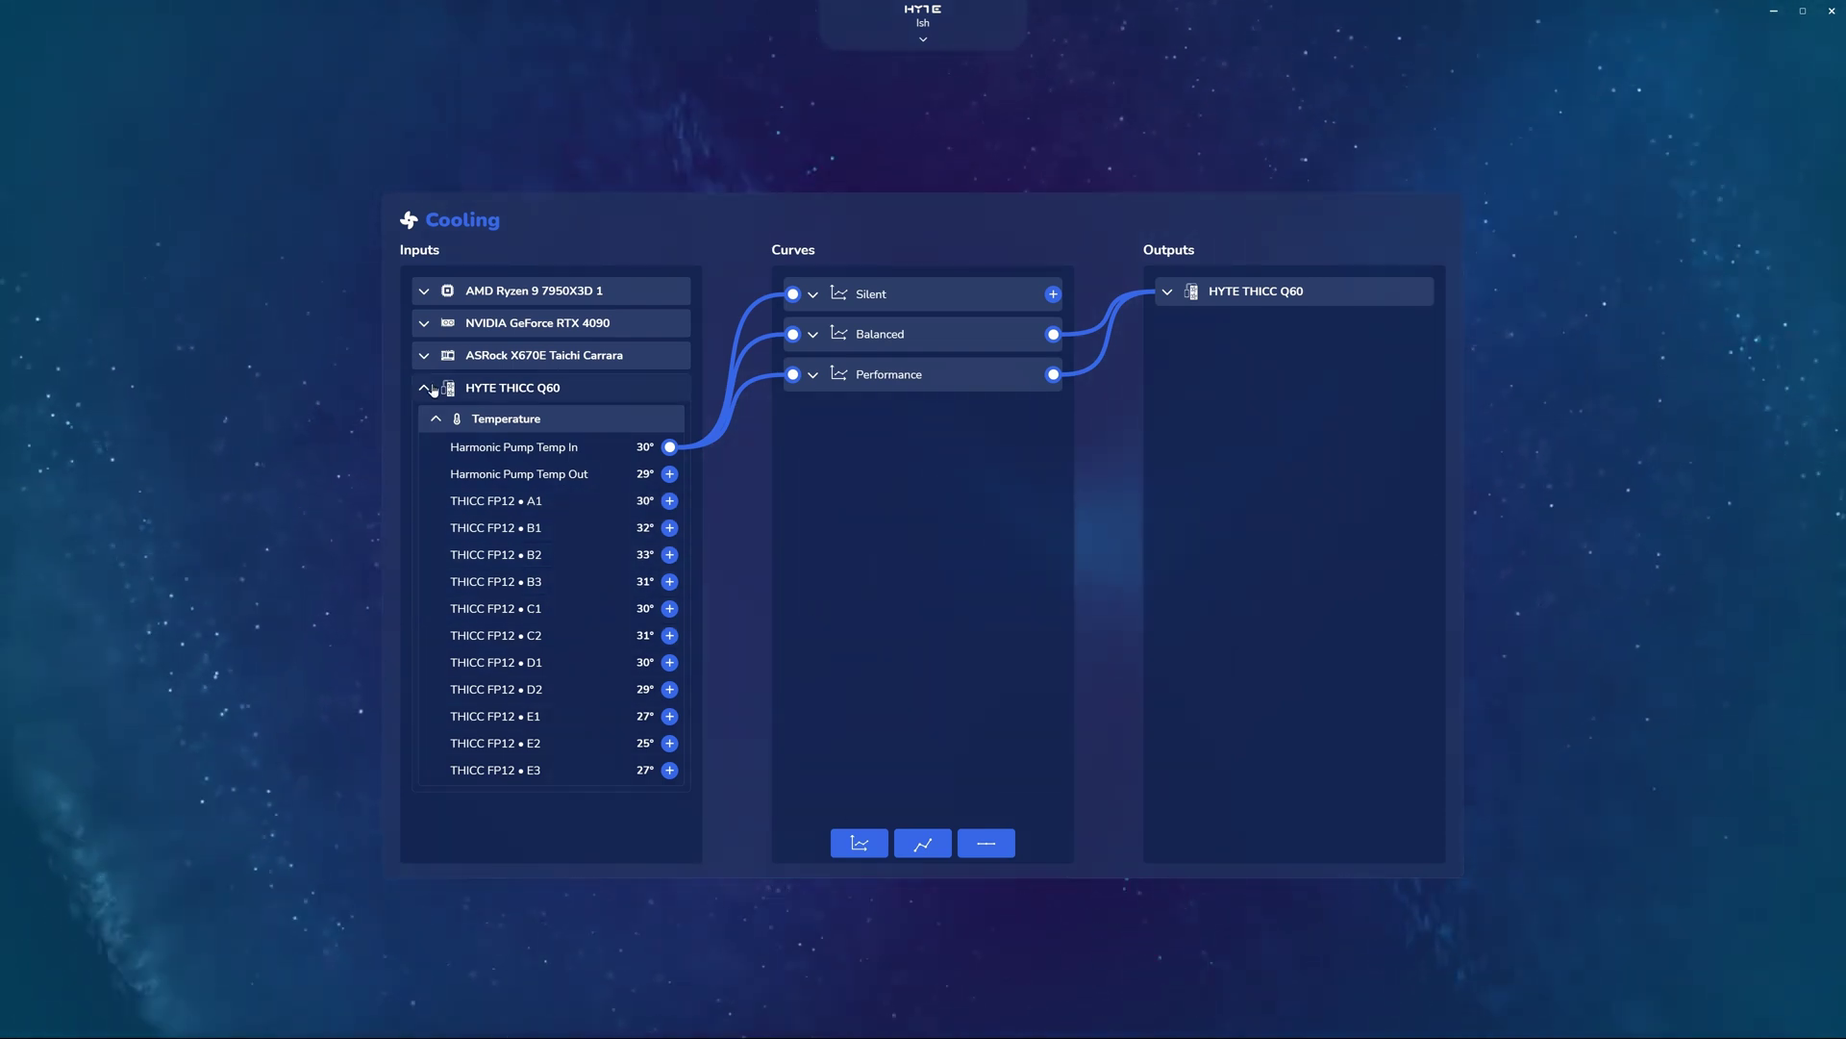
- Collapse the Q60 input and expand the Balanced curve to show its fan graph and 2-second response
click(509, 388)
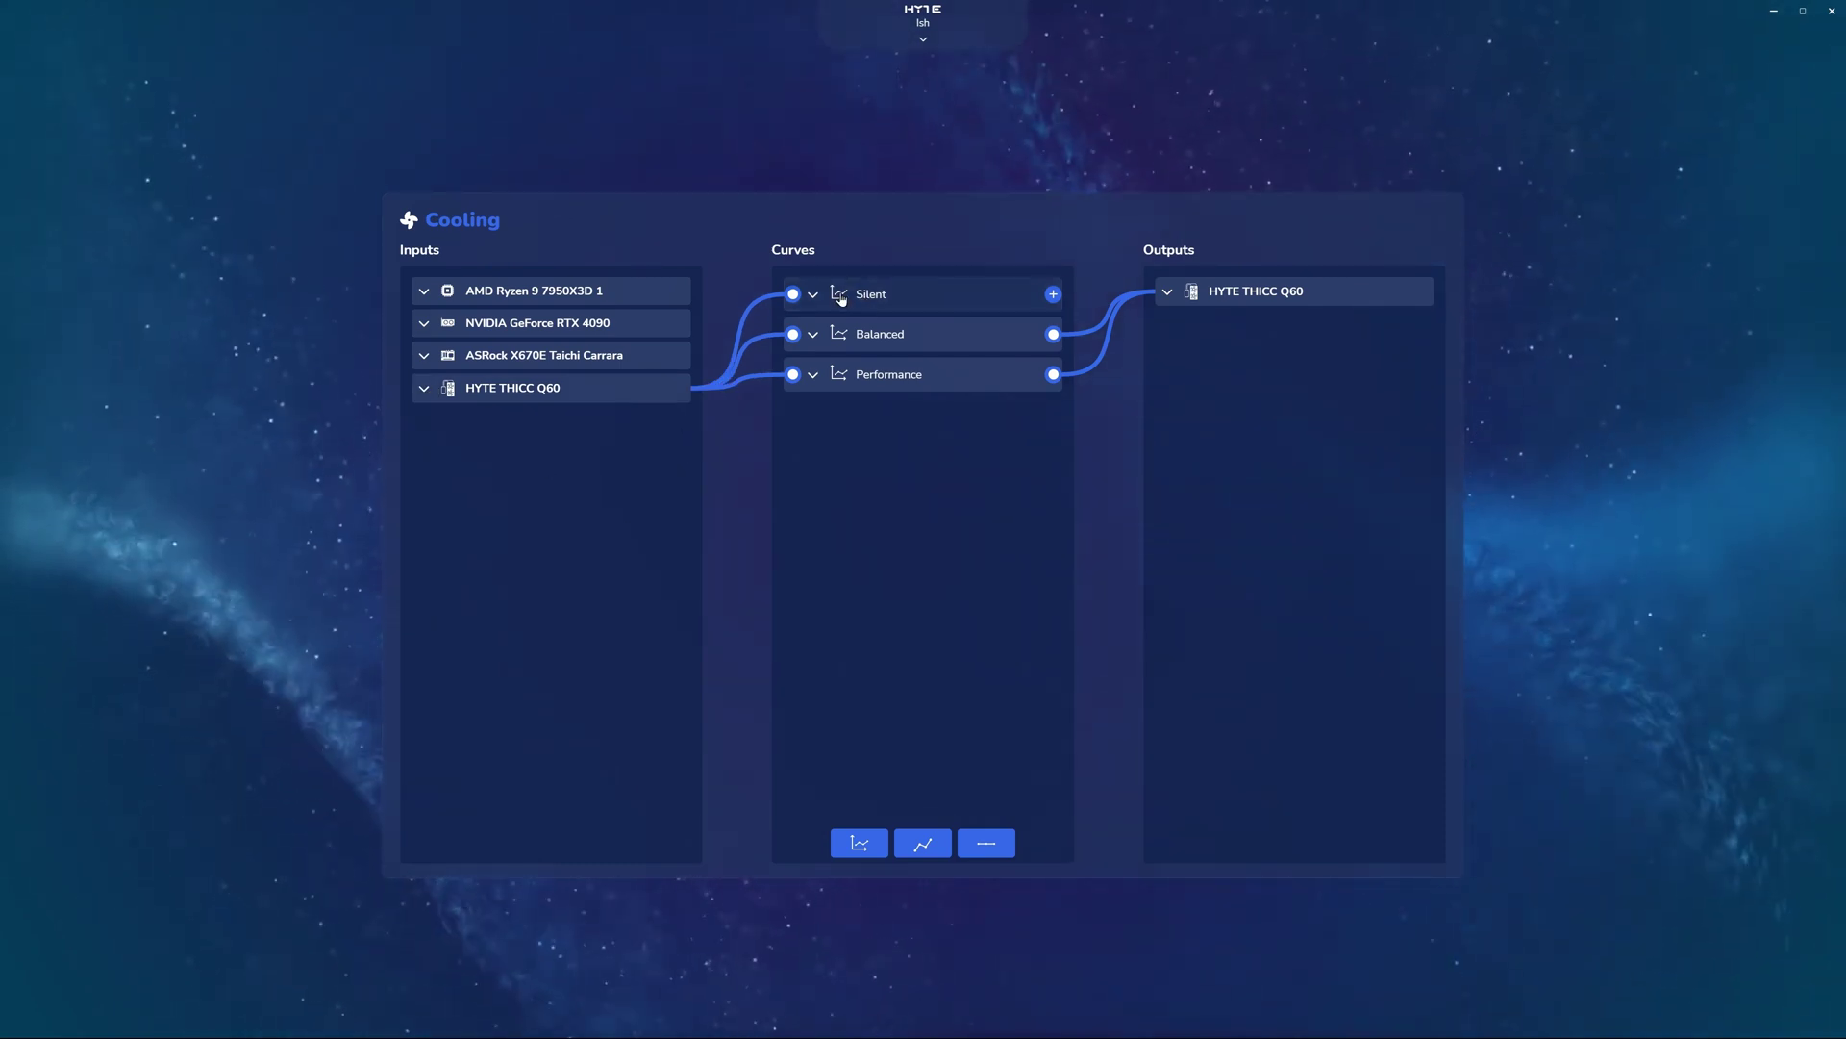
click(814, 336)
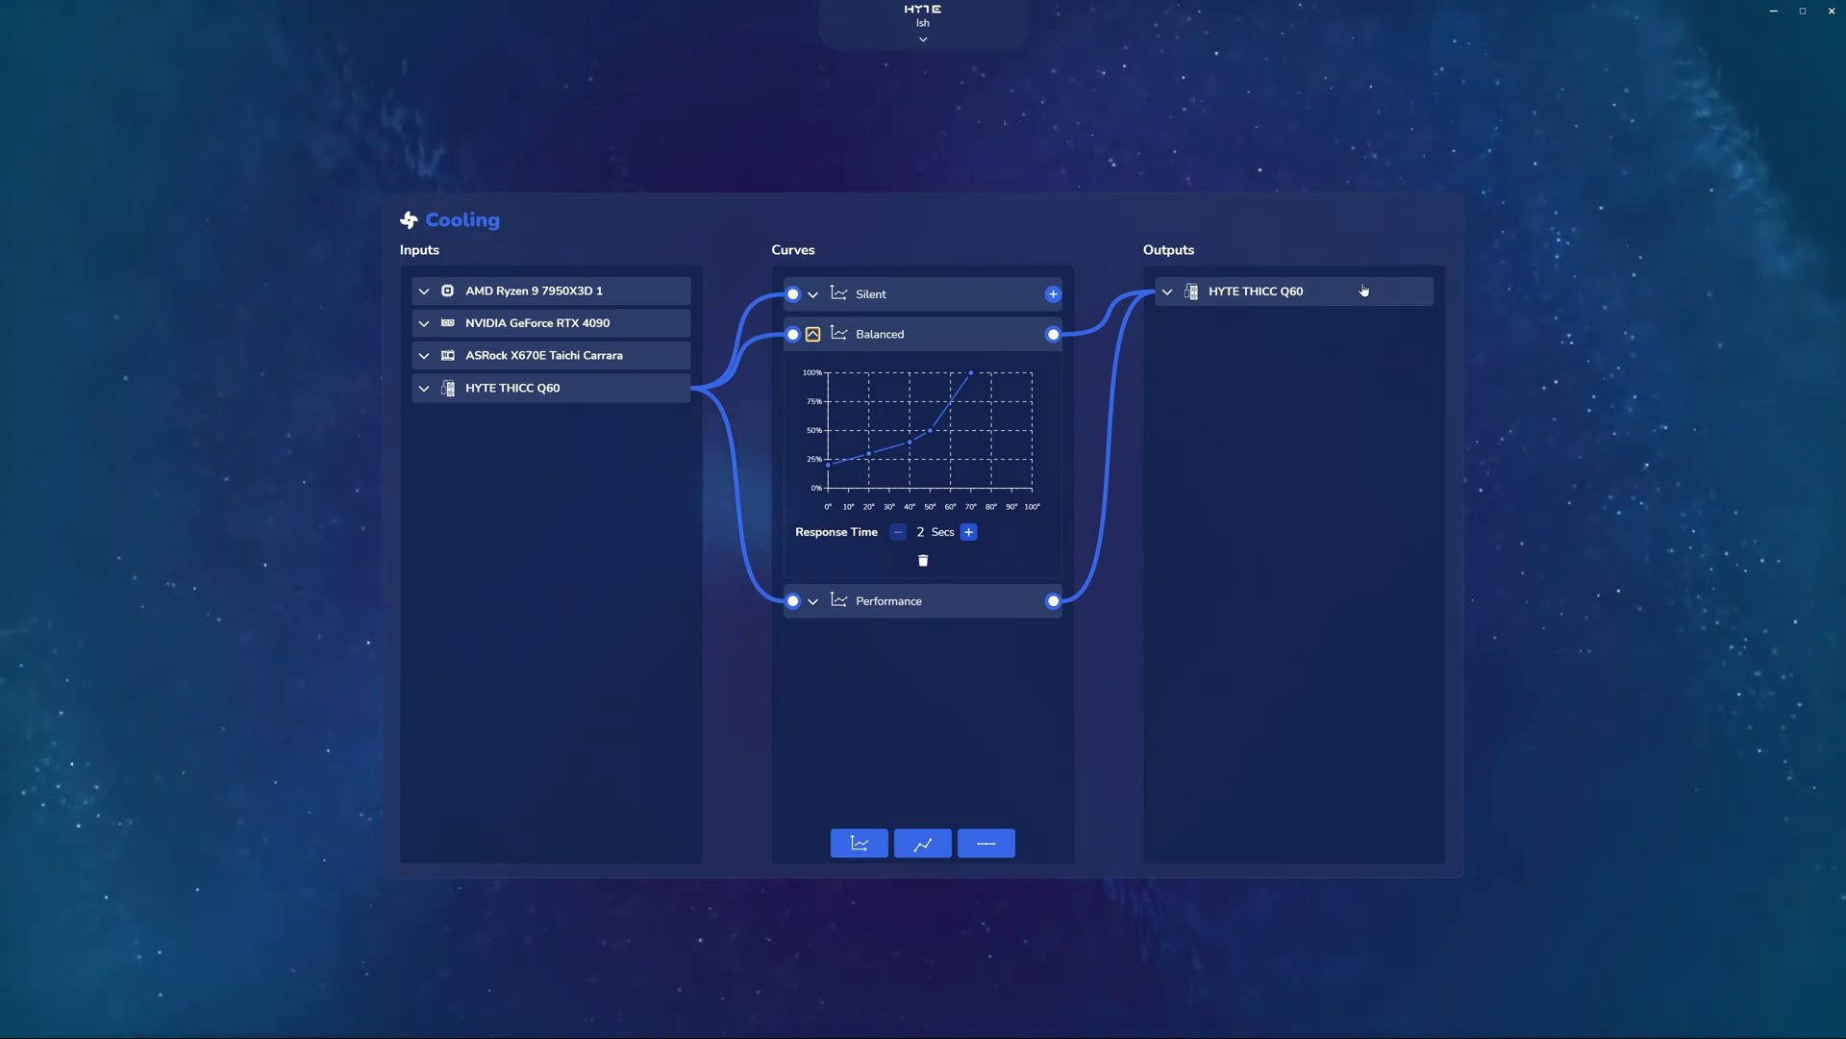
- Expand the Q60 outputs and input temperatures, showing FP12 fans on Balanced and Harmonic Pumps on Performance
click(1215, 293)
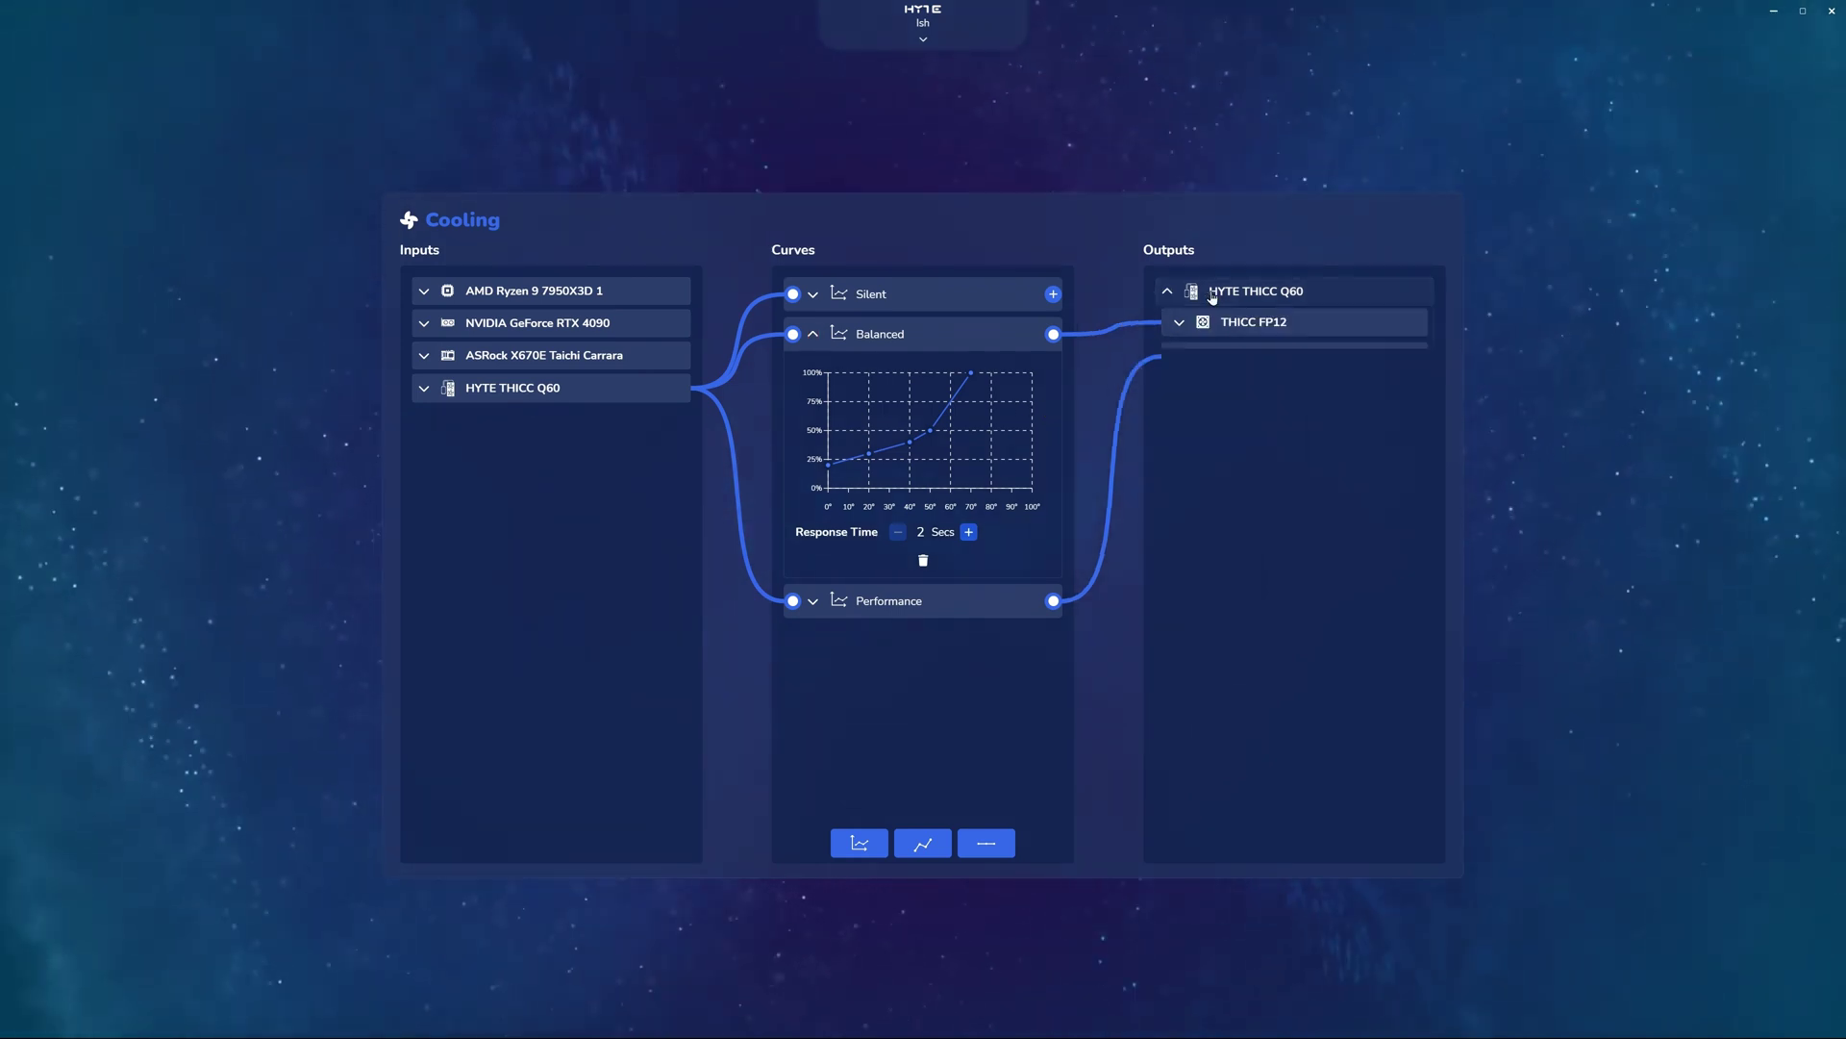
click(1180, 325)
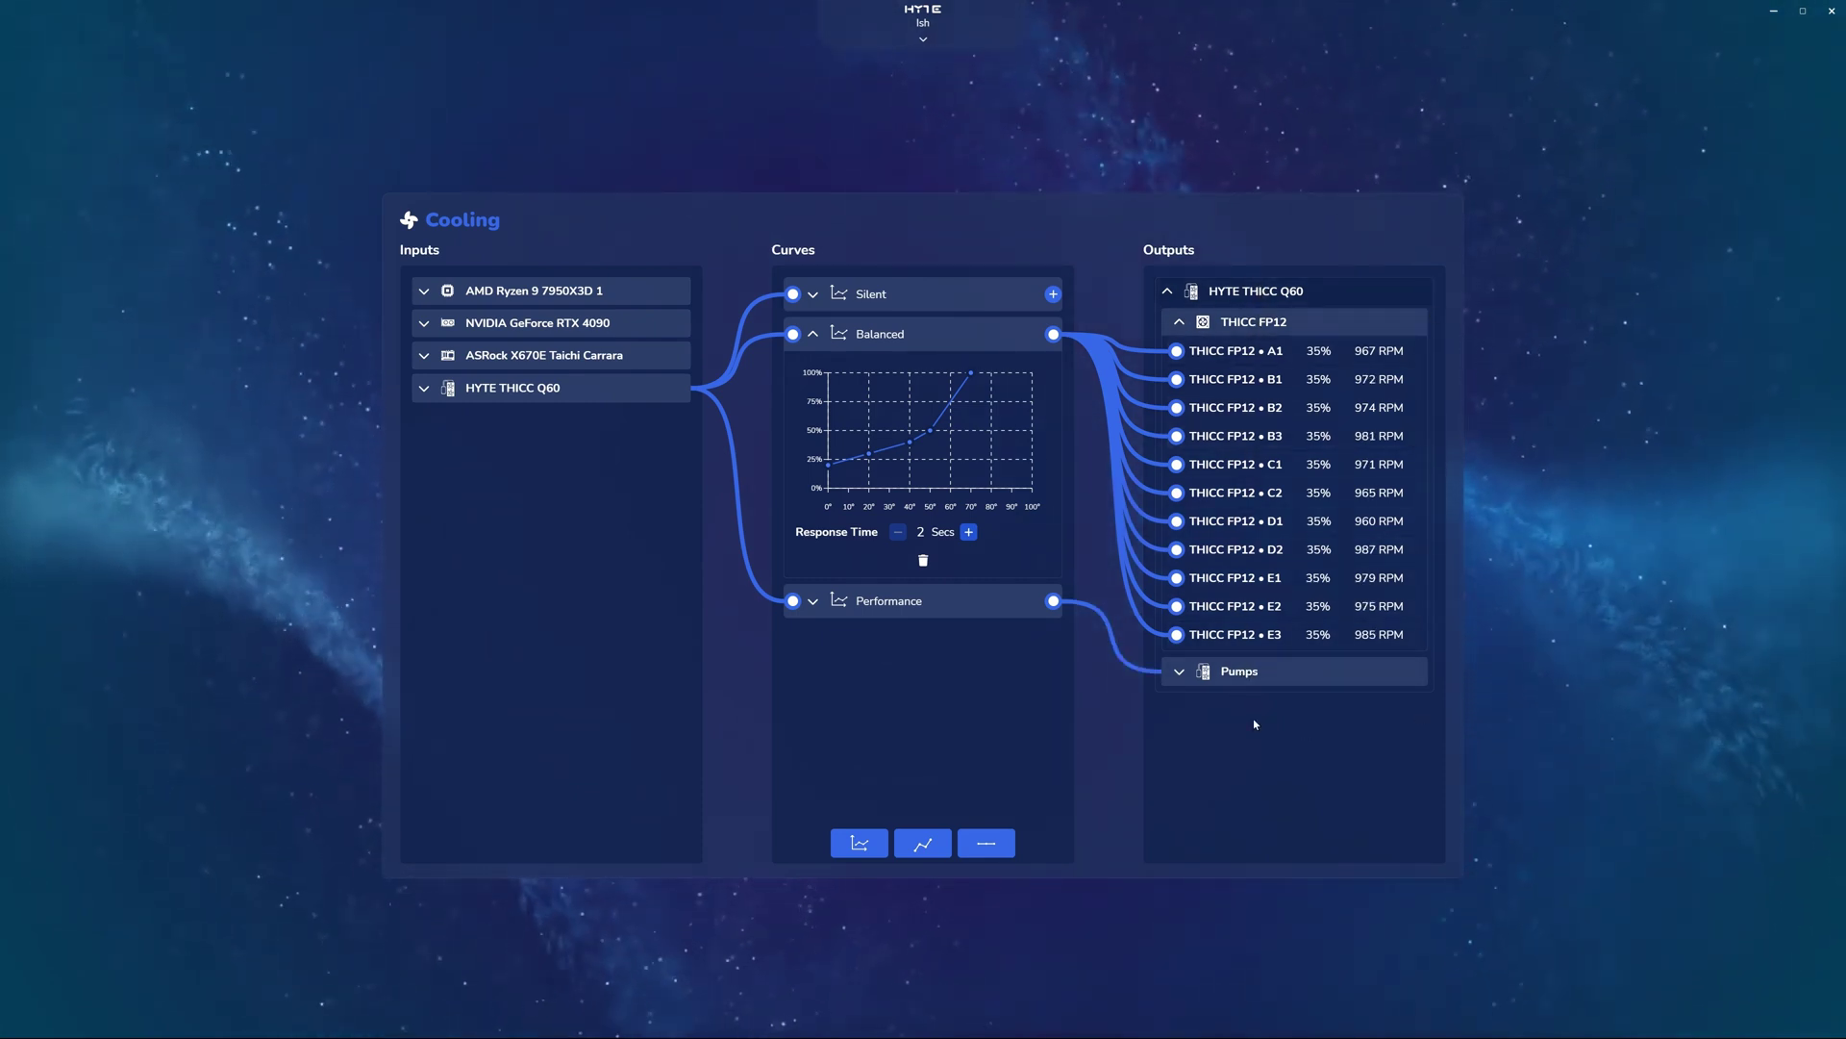
click(1183, 672)
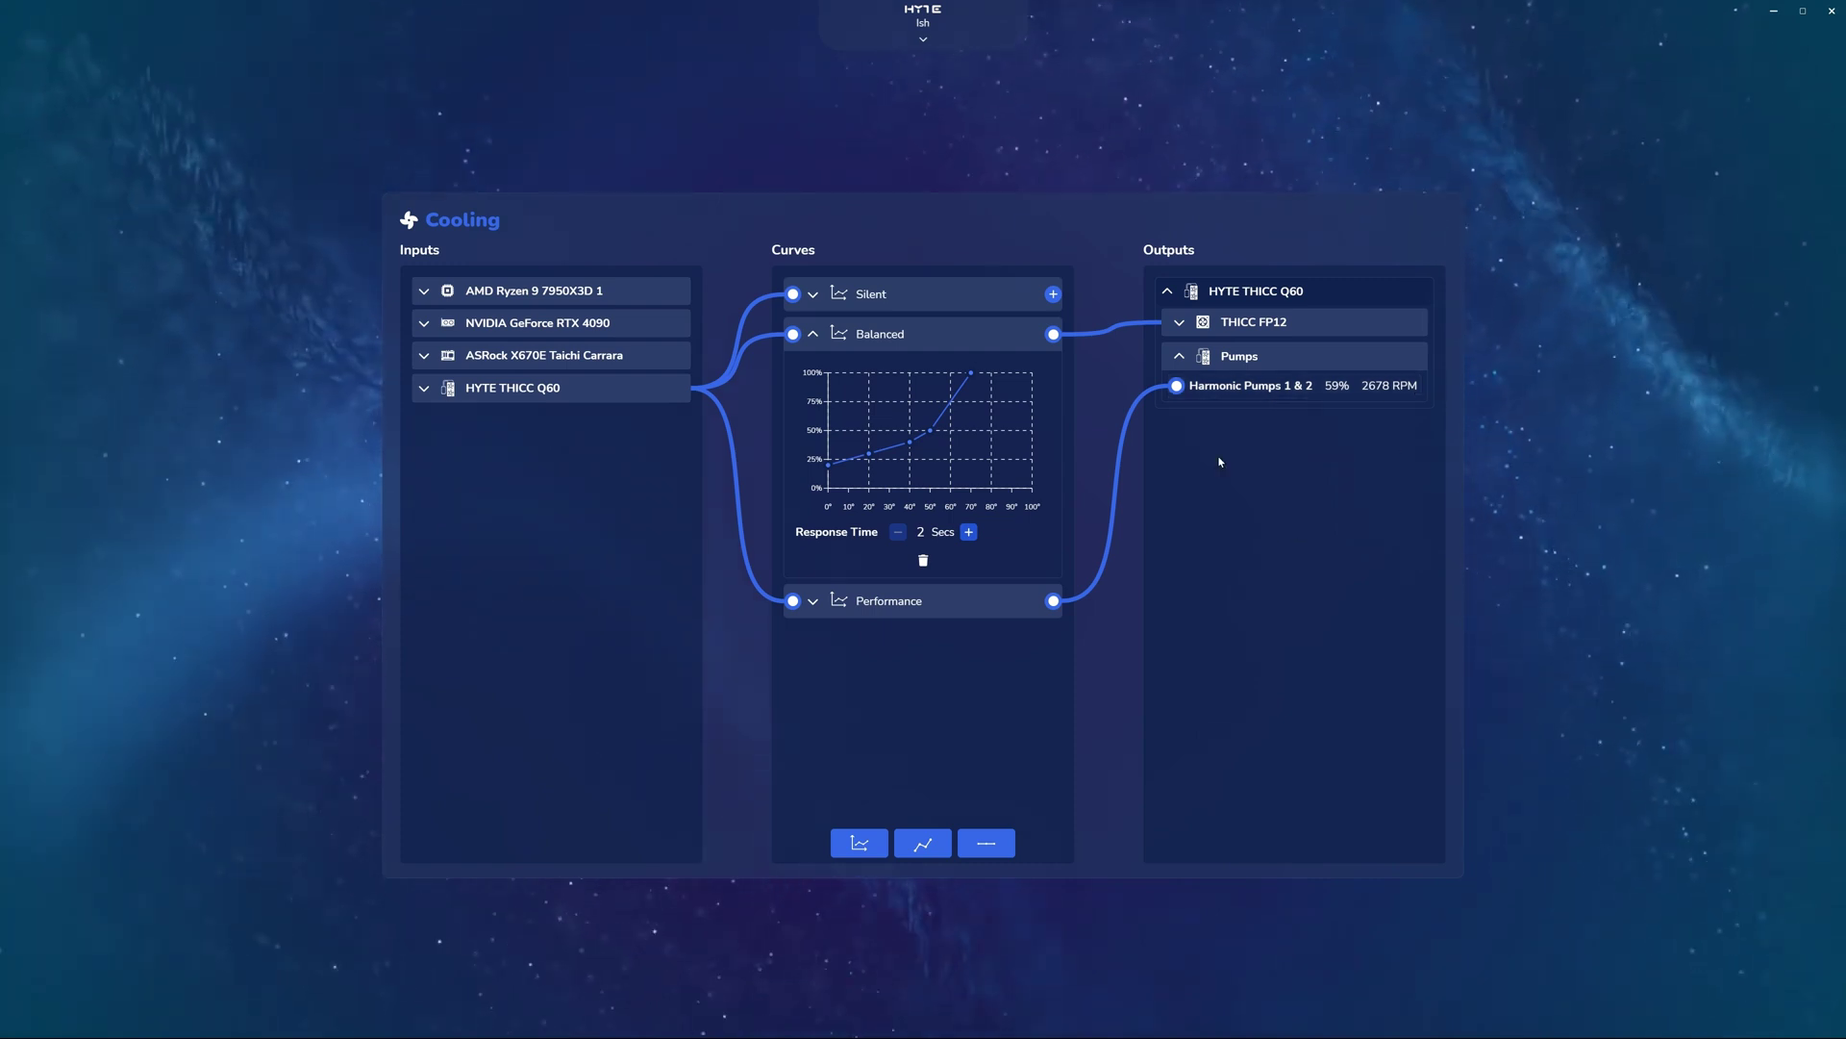
click(424, 388)
click(436, 420)
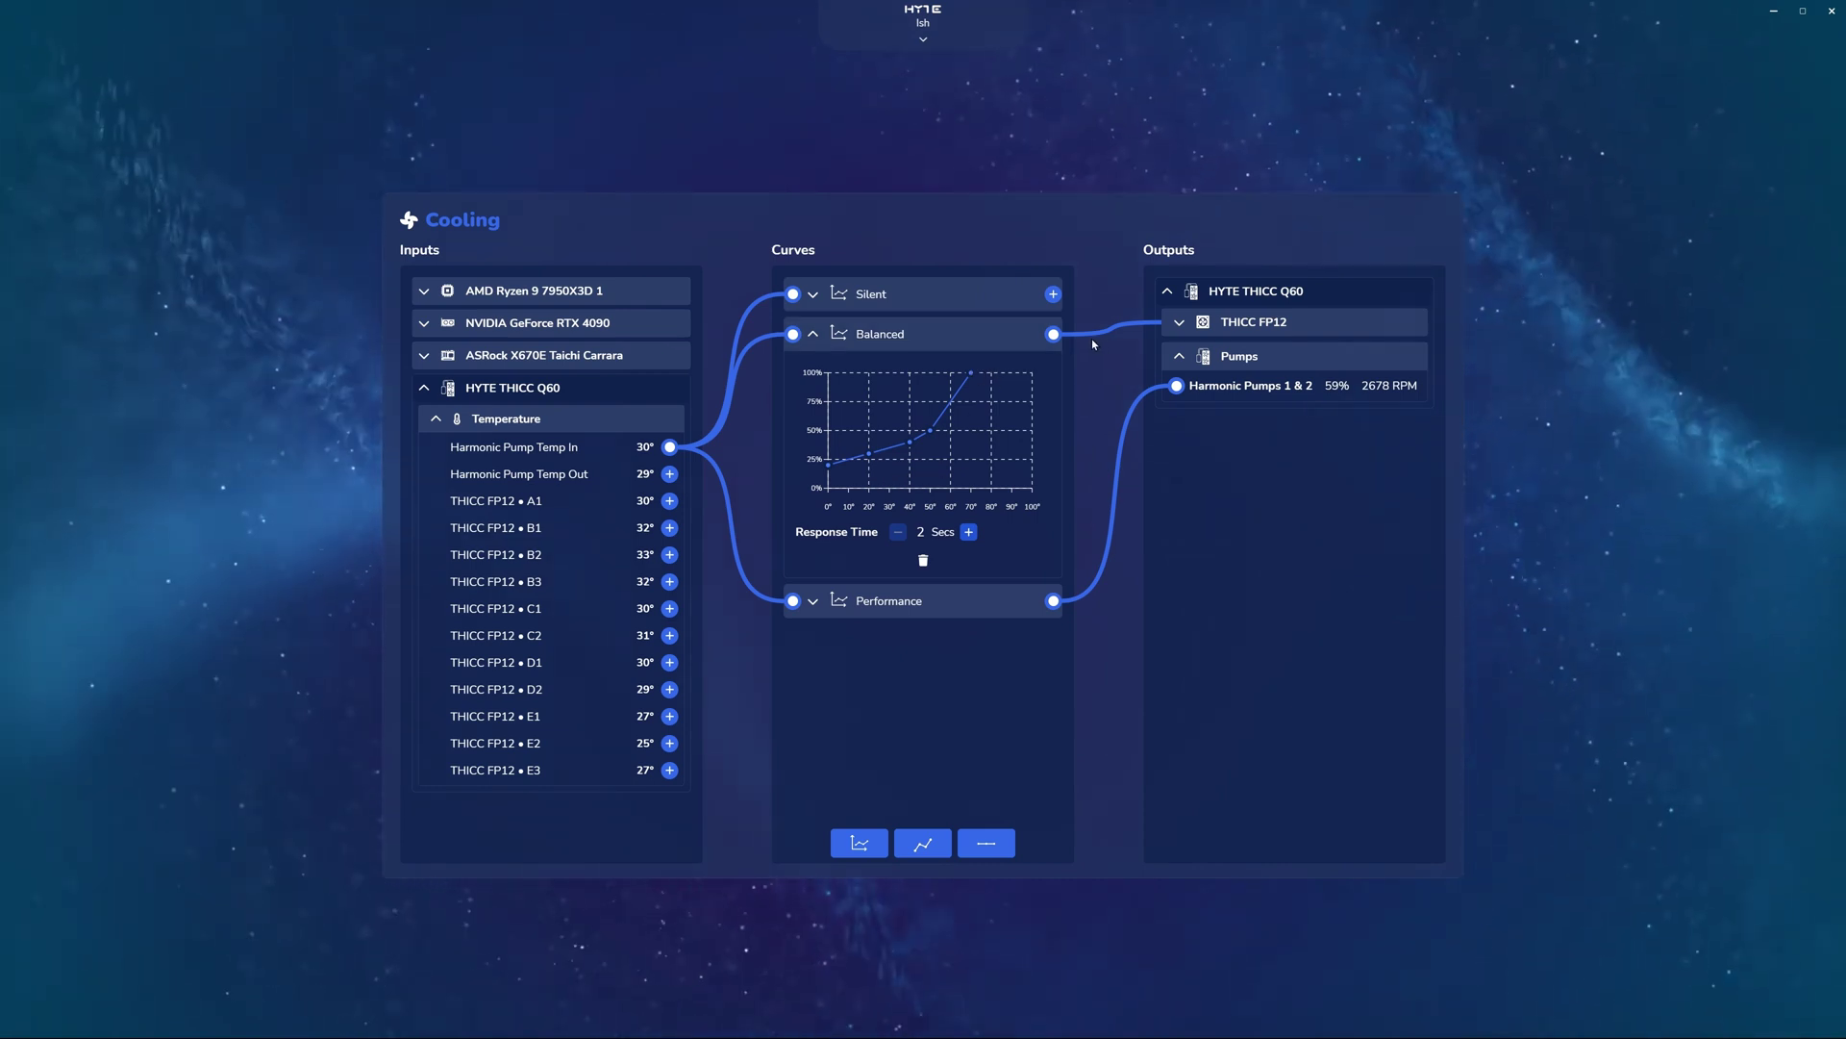
click(1243, 327)
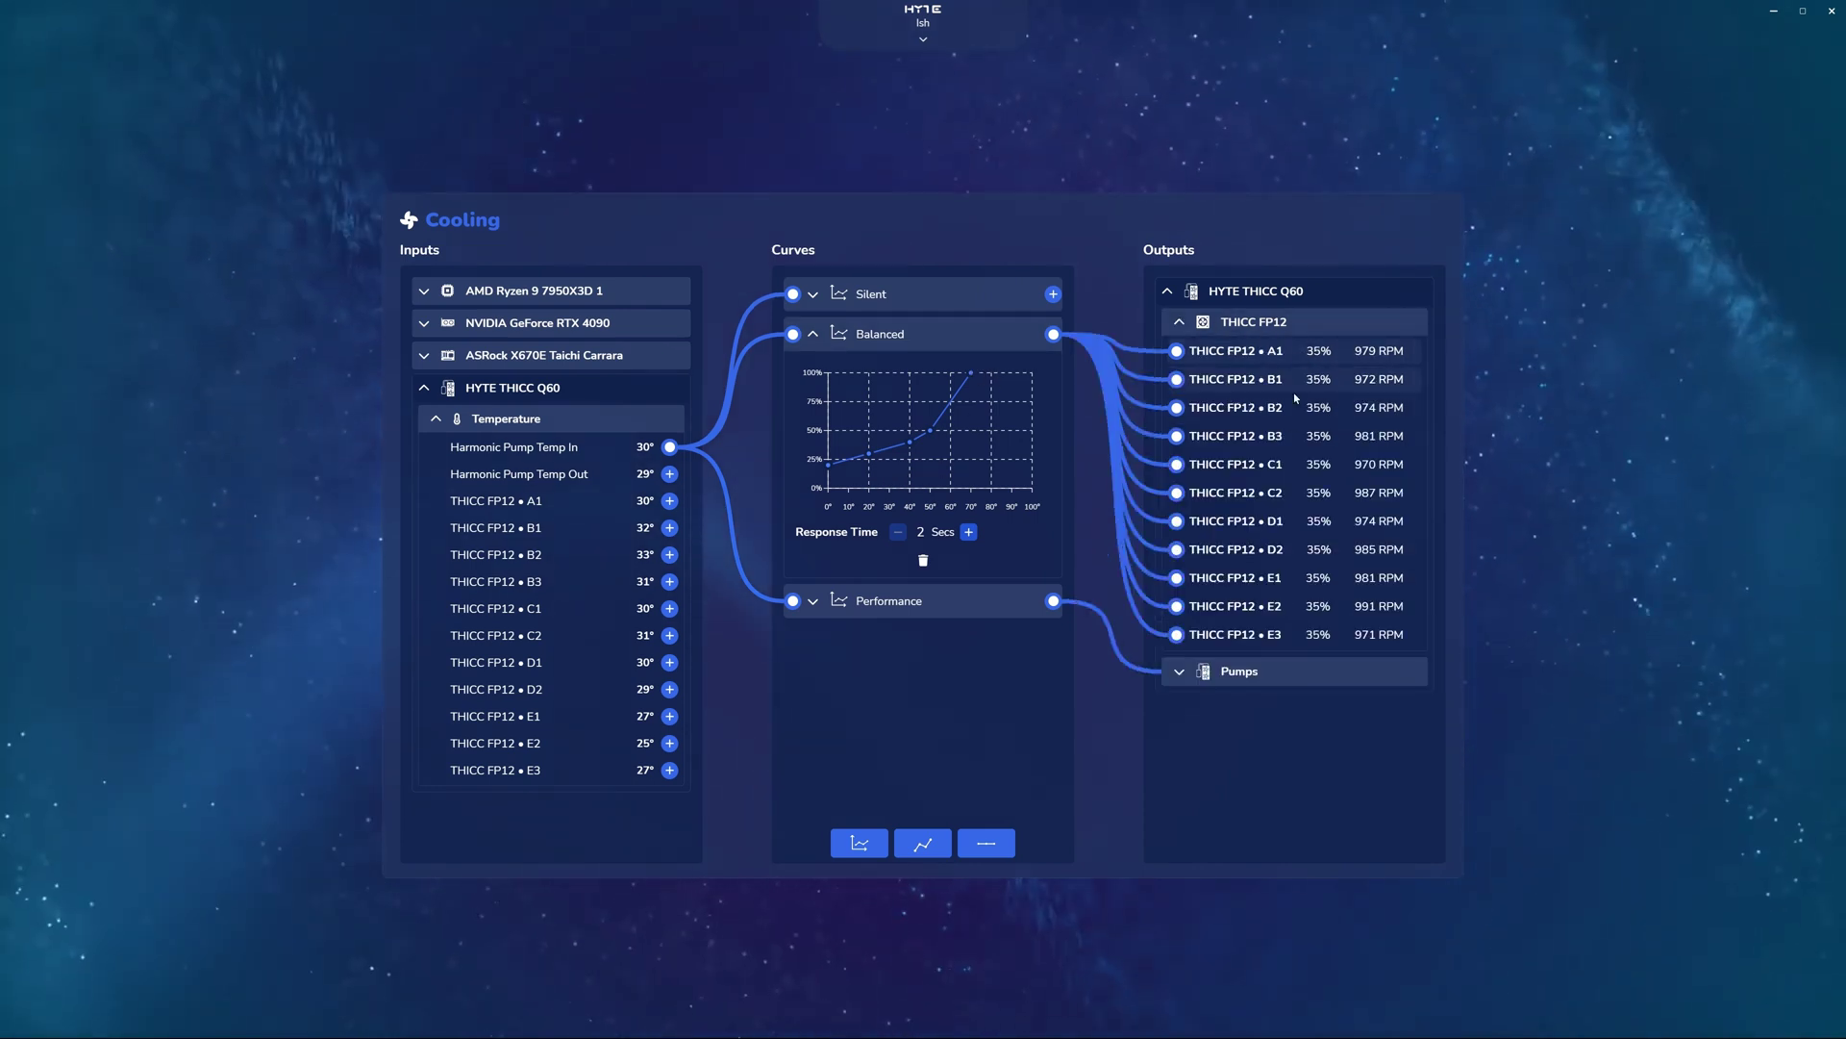
click(1290, 671)
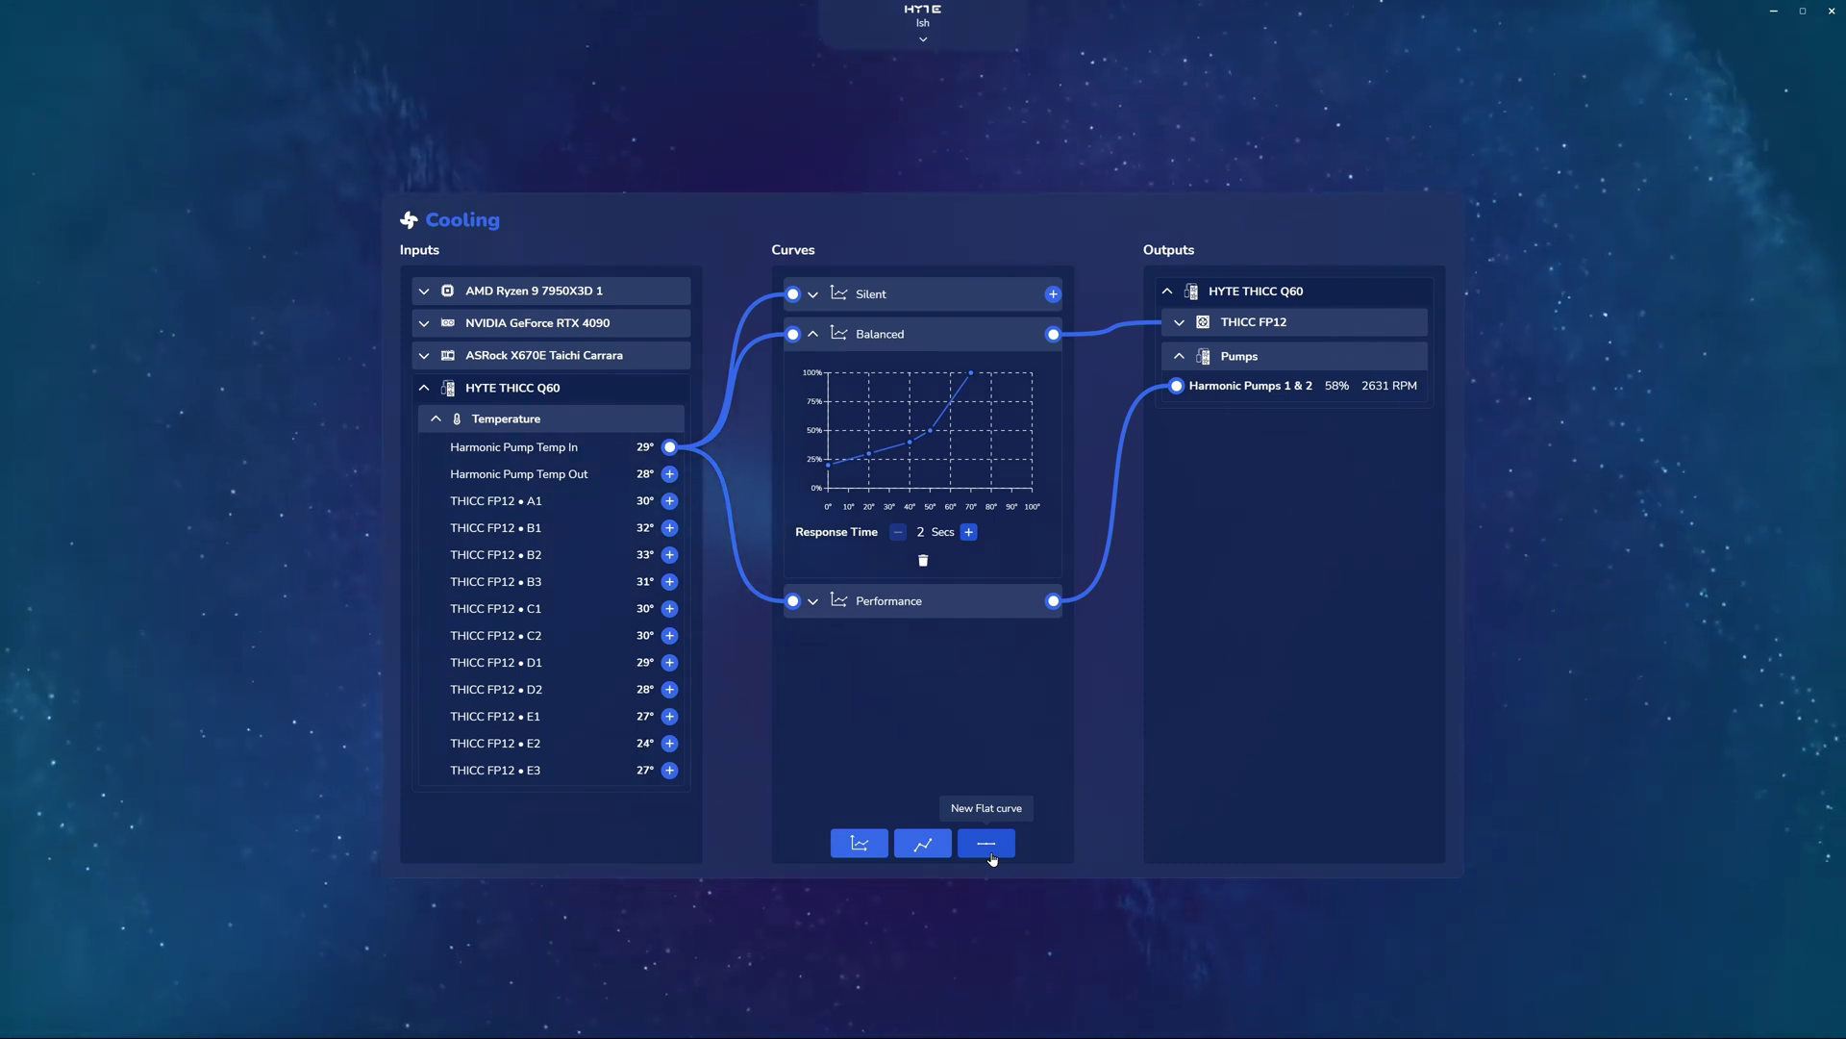
- Create the custom curve Graph #4, expand it, and expand the Ryzen 9 7950X3D sensors
click(860, 848)
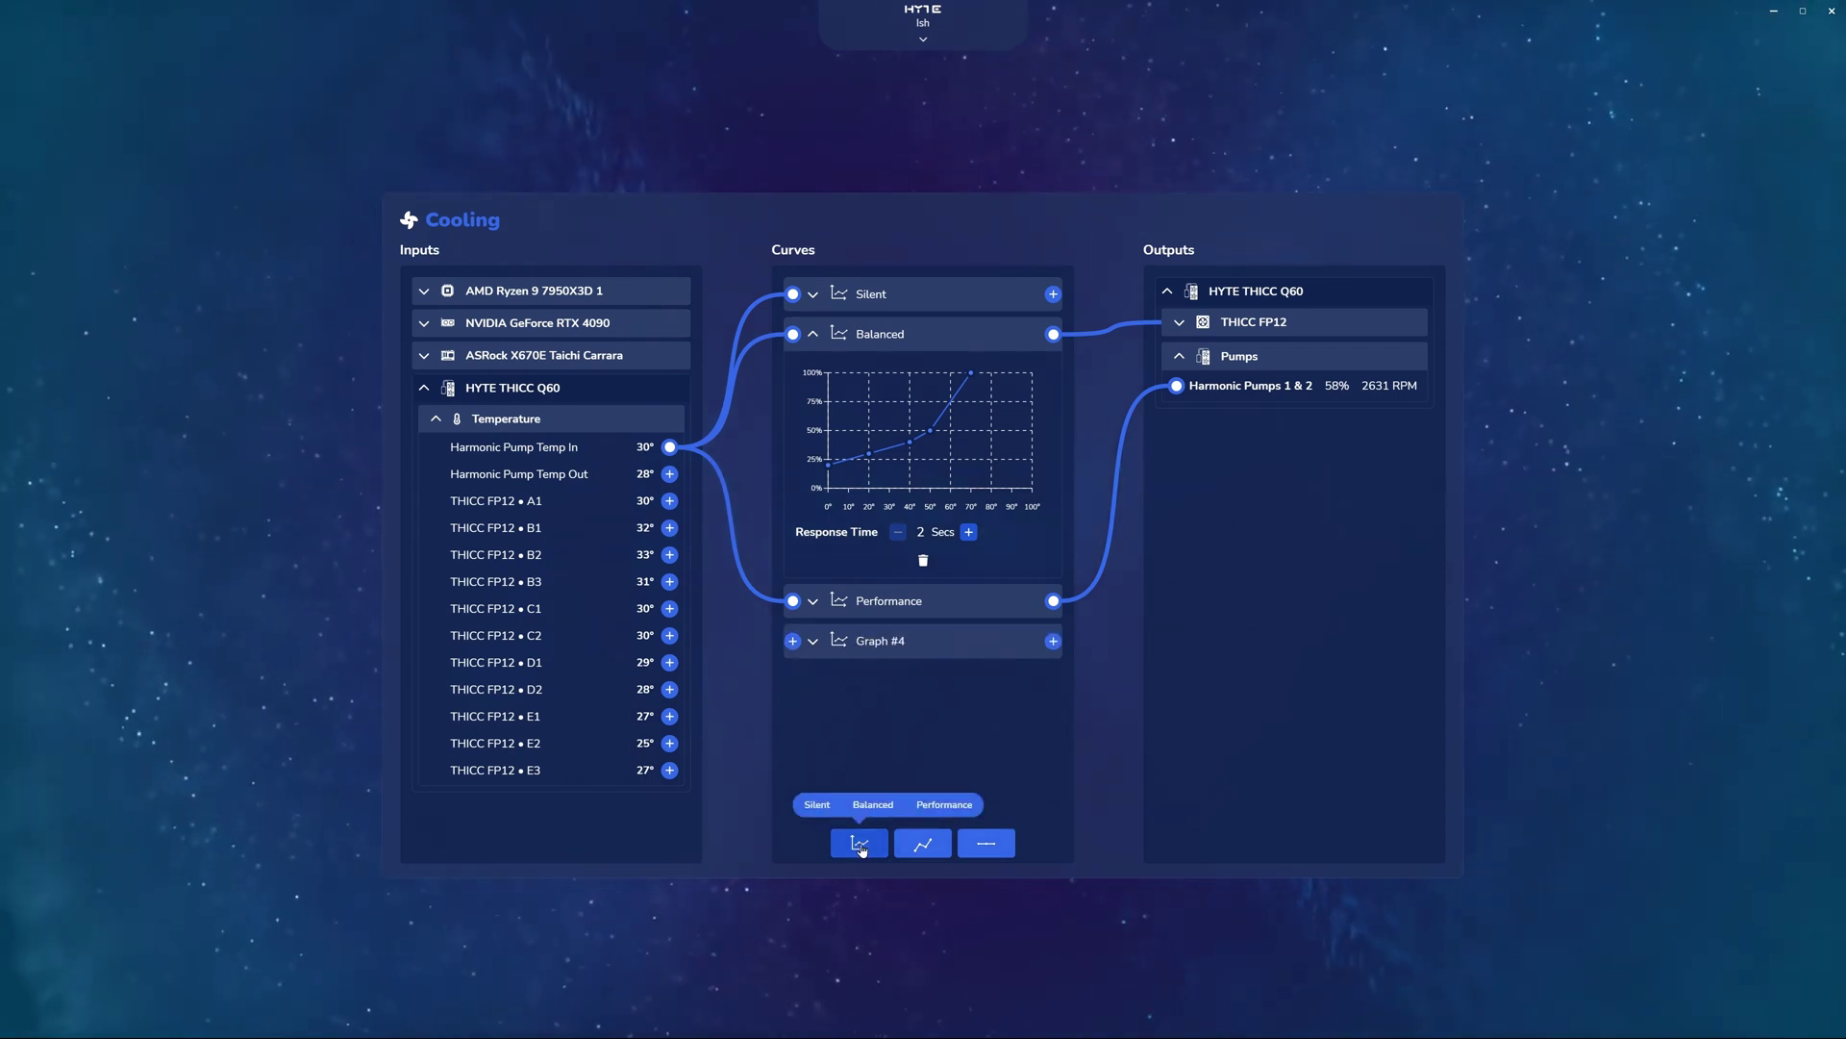
click(812, 642)
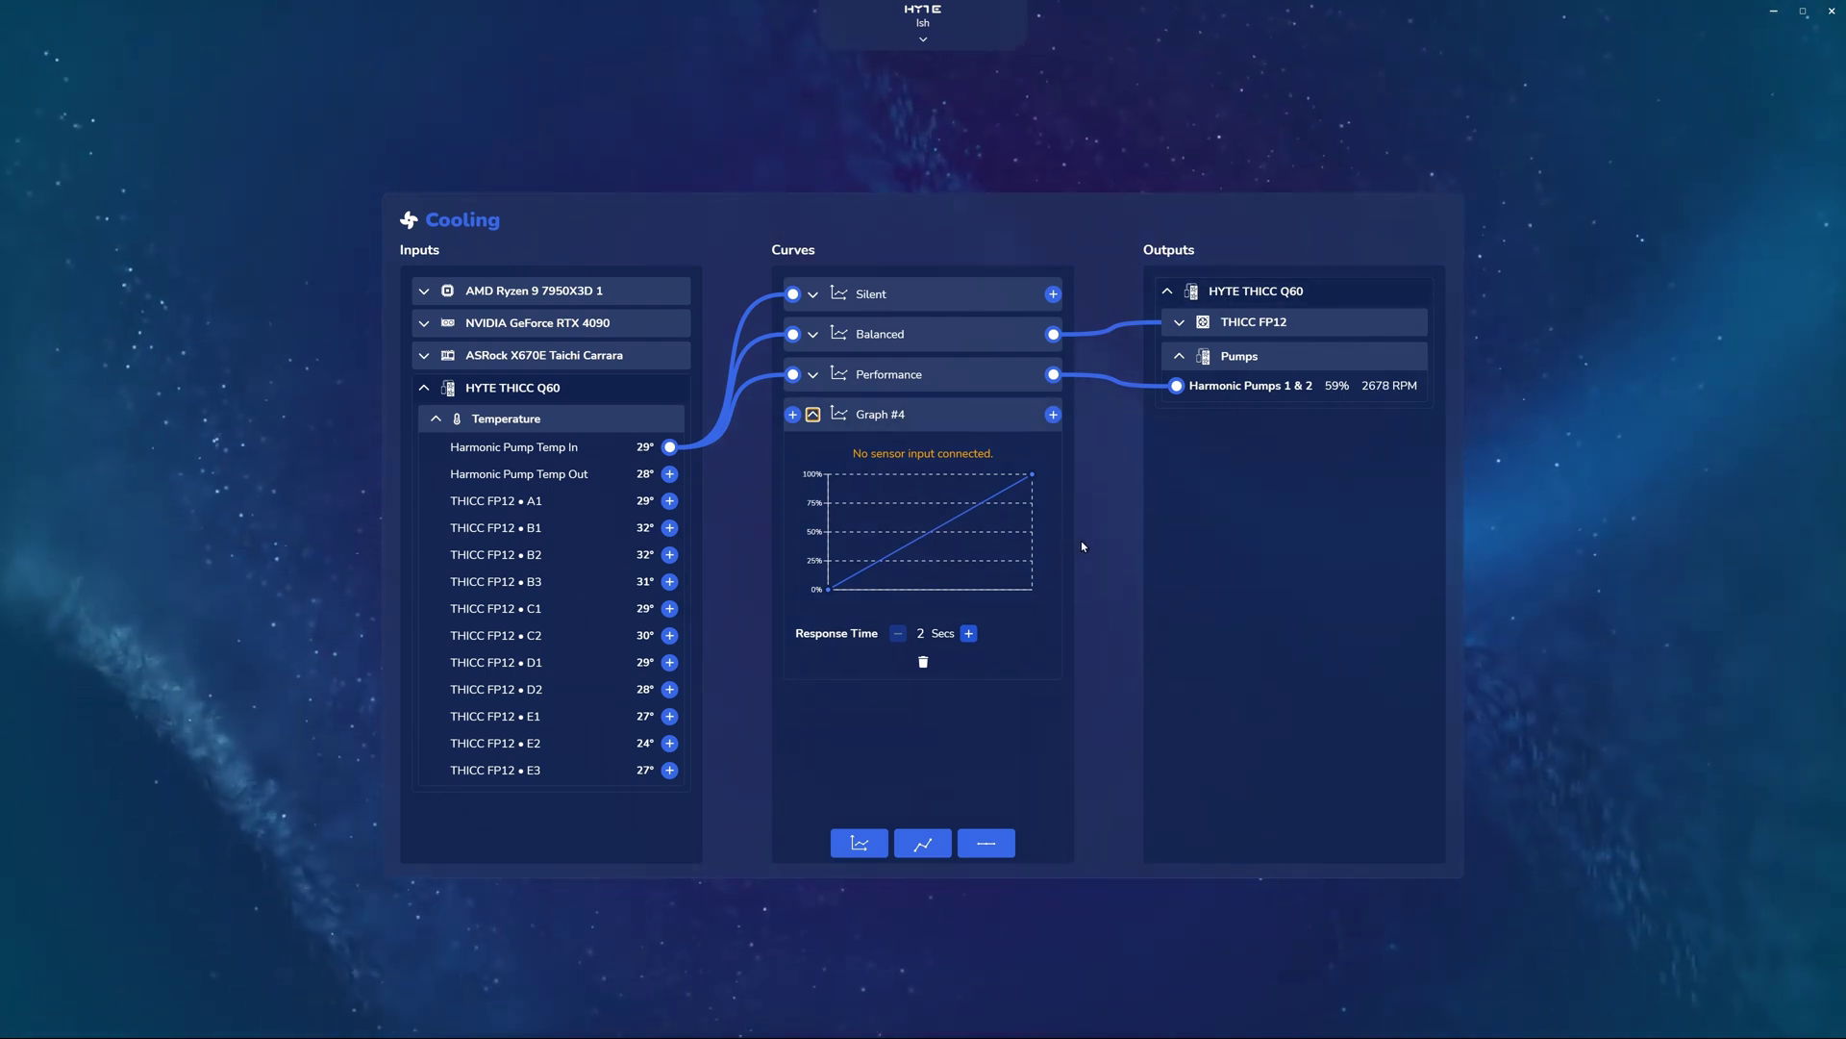
click(423, 291)
- Connect the CPU temperature sensor to Graph #4 and open its curve editor
click(481, 354)
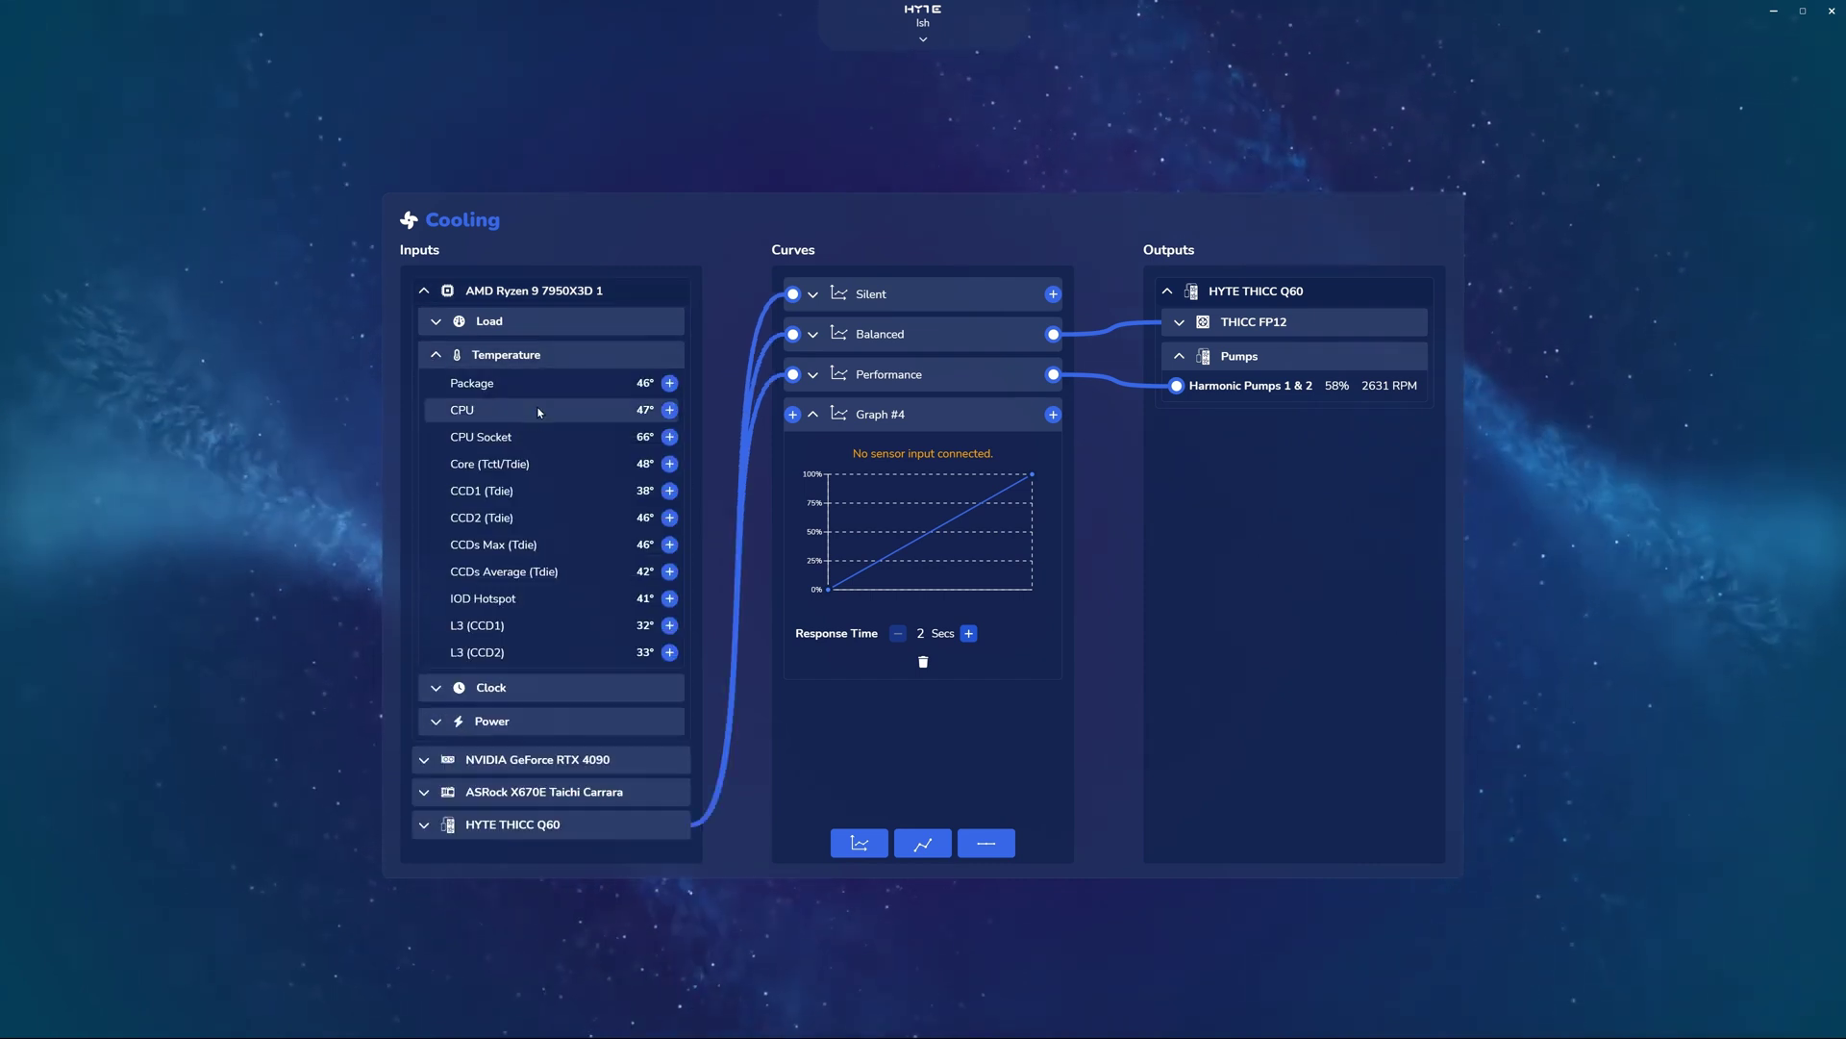
drag(669, 409, 792, 414)
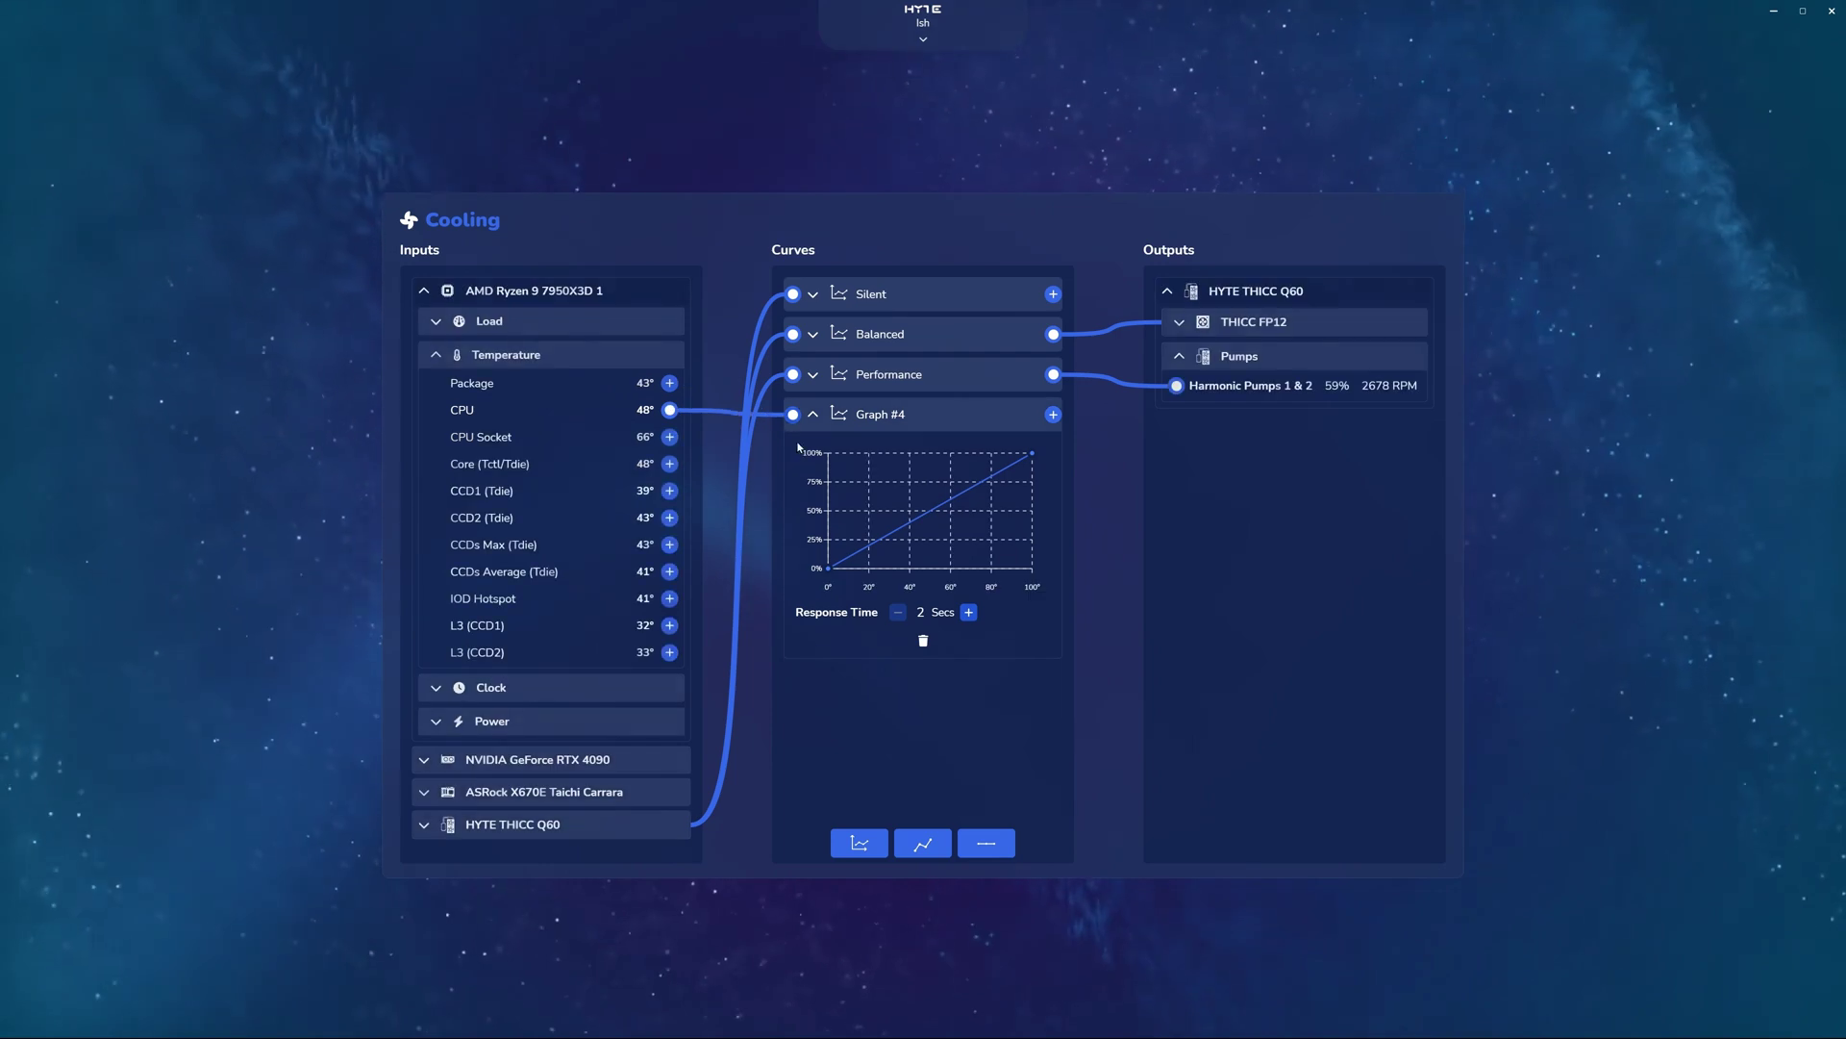
click(924, 512)
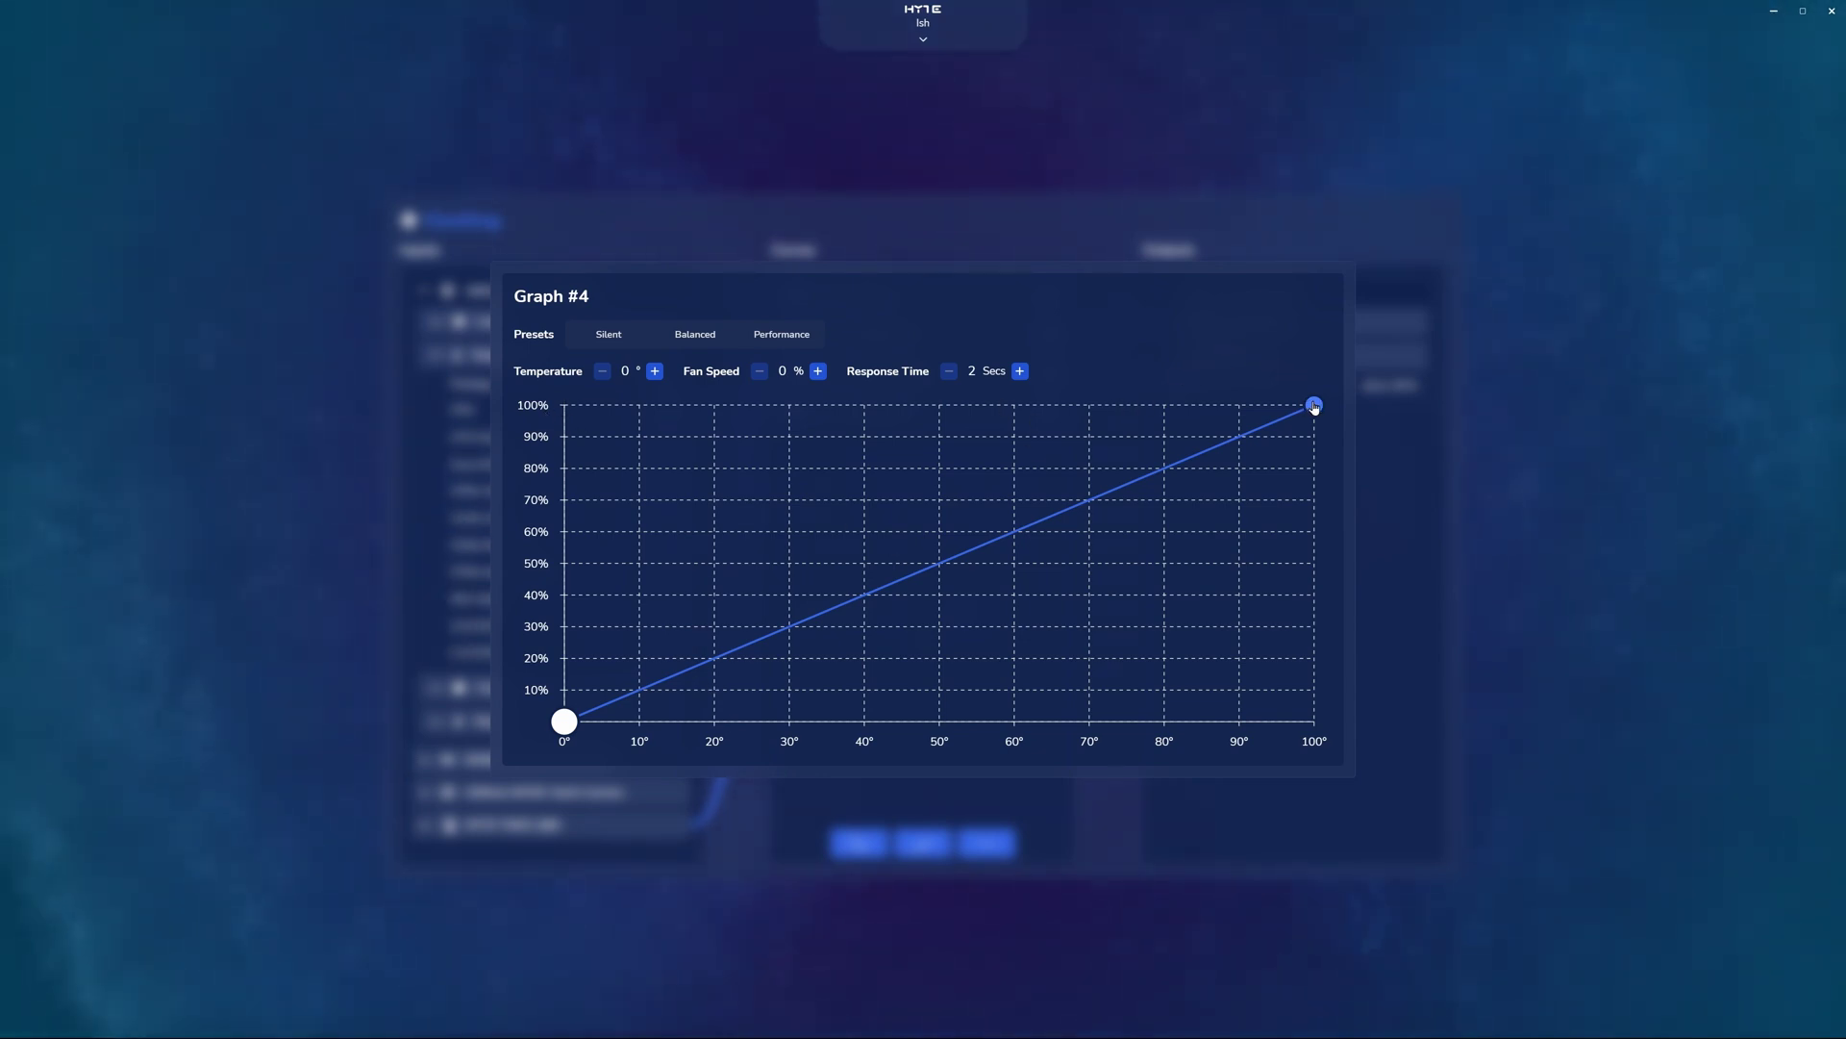
- Add four points to Graph #4's straight line and drag them into a rough curve
mouse_move(1314, 406)
mouse_down()
mouse_move(1080, 536)
mouse_move(709, 499)
mouse_move(1158, 705)
mouse_move(1255, 382)
mouse_move(1337, 380)
mouse_up()
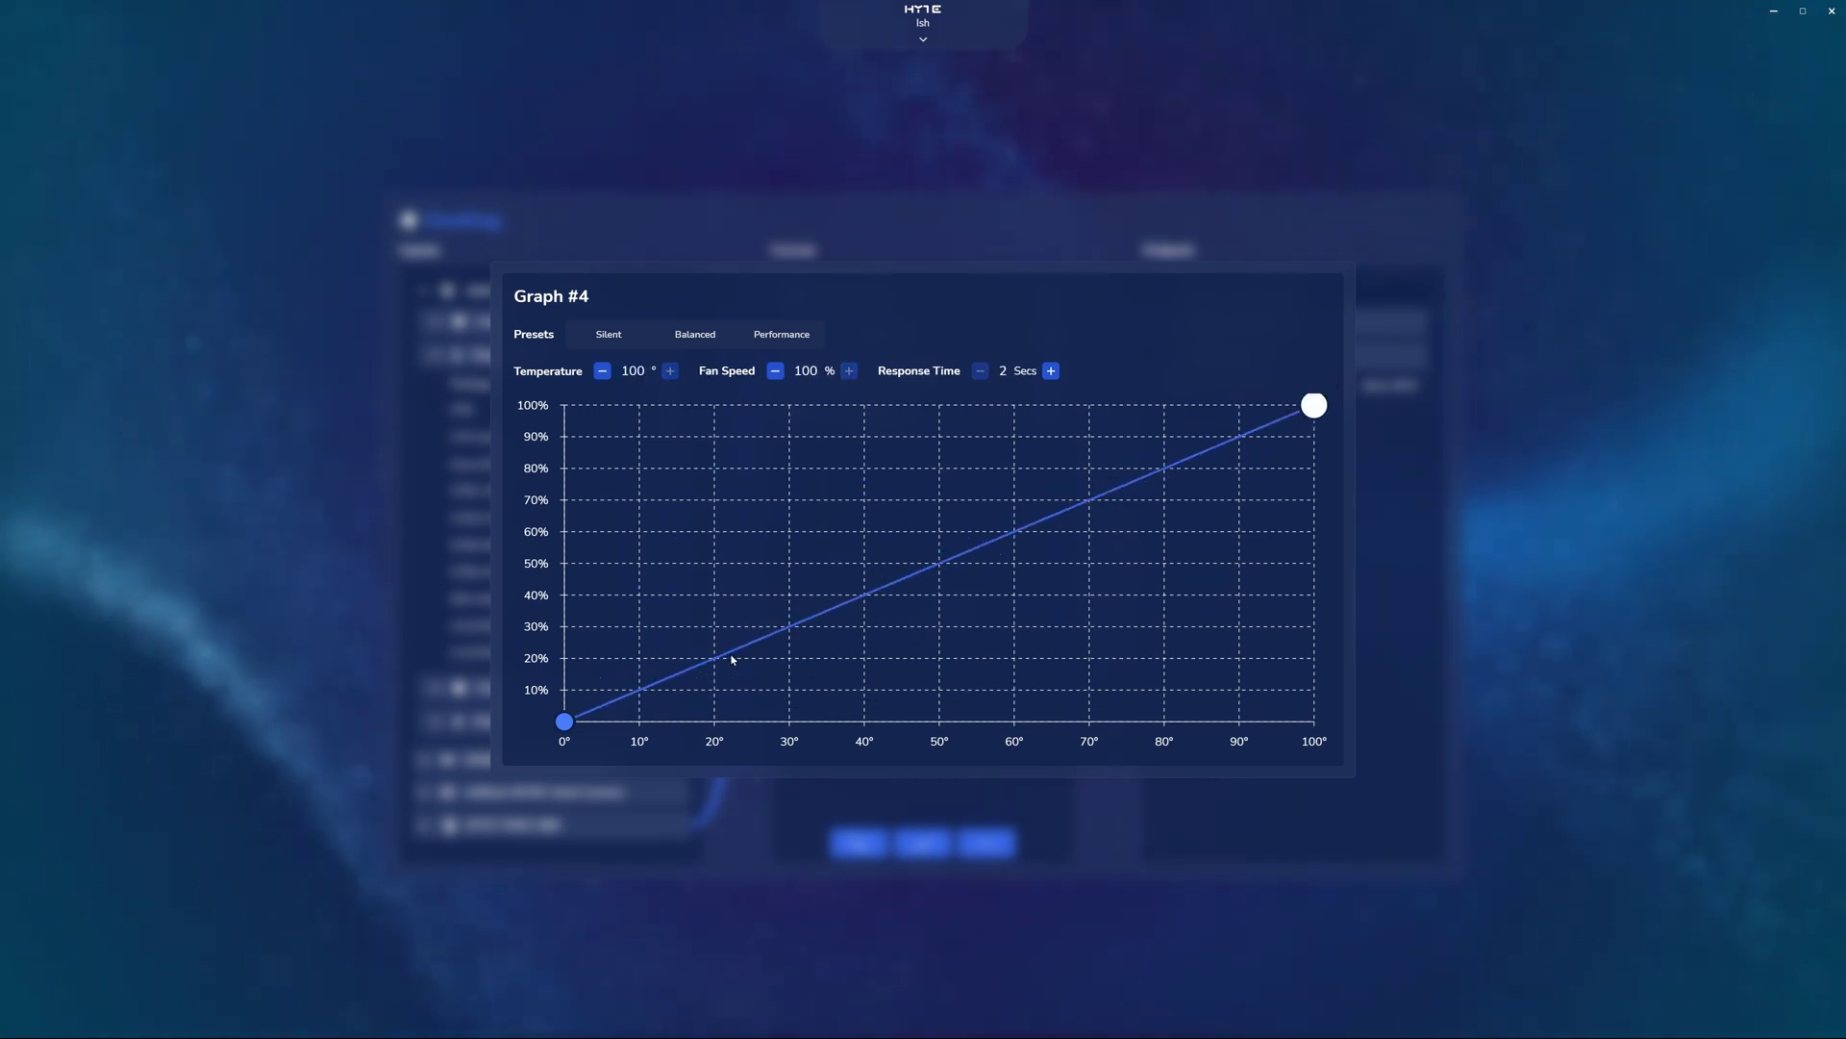
click(731, 656)
click(983, 545)
click(1126, 483)
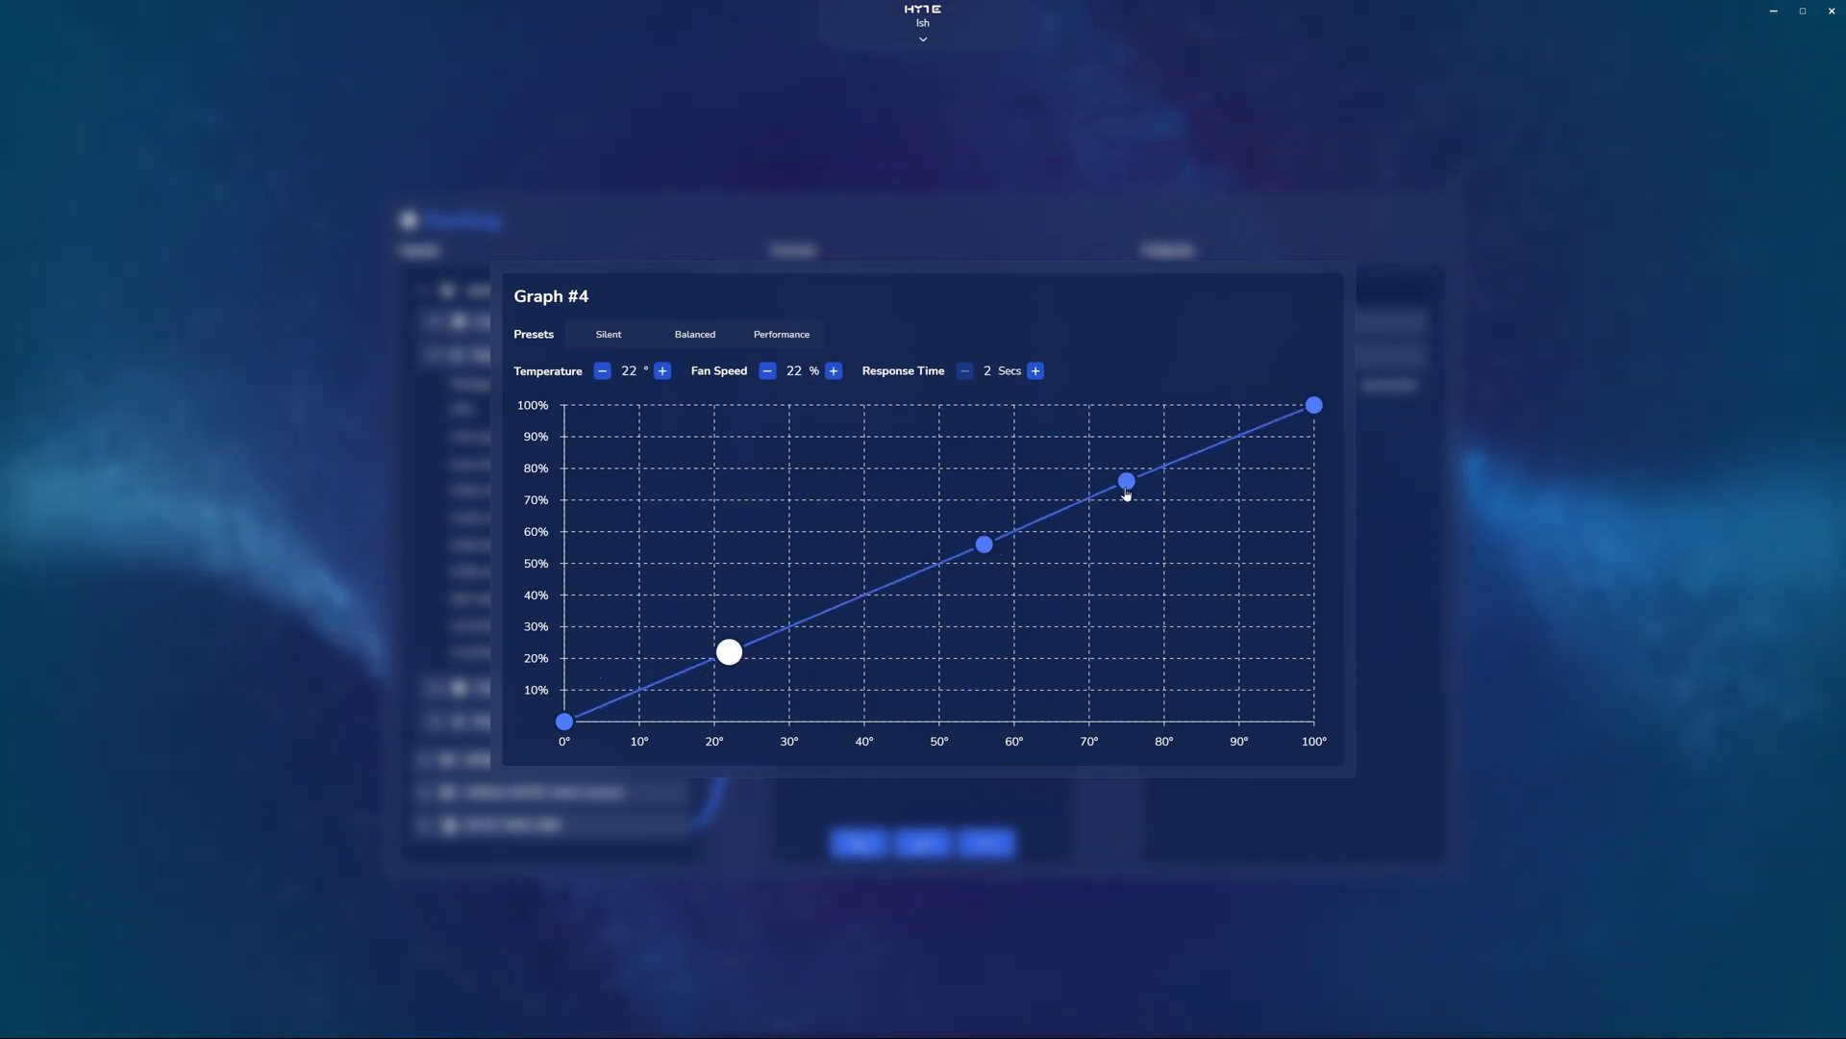
click(1223, 439)
drag(982, 543, 915, 483)
drag(1126, 481, 1074, 519)
drag(1223, 439, 1172, 496)
drag(729, 652, 676, 529)
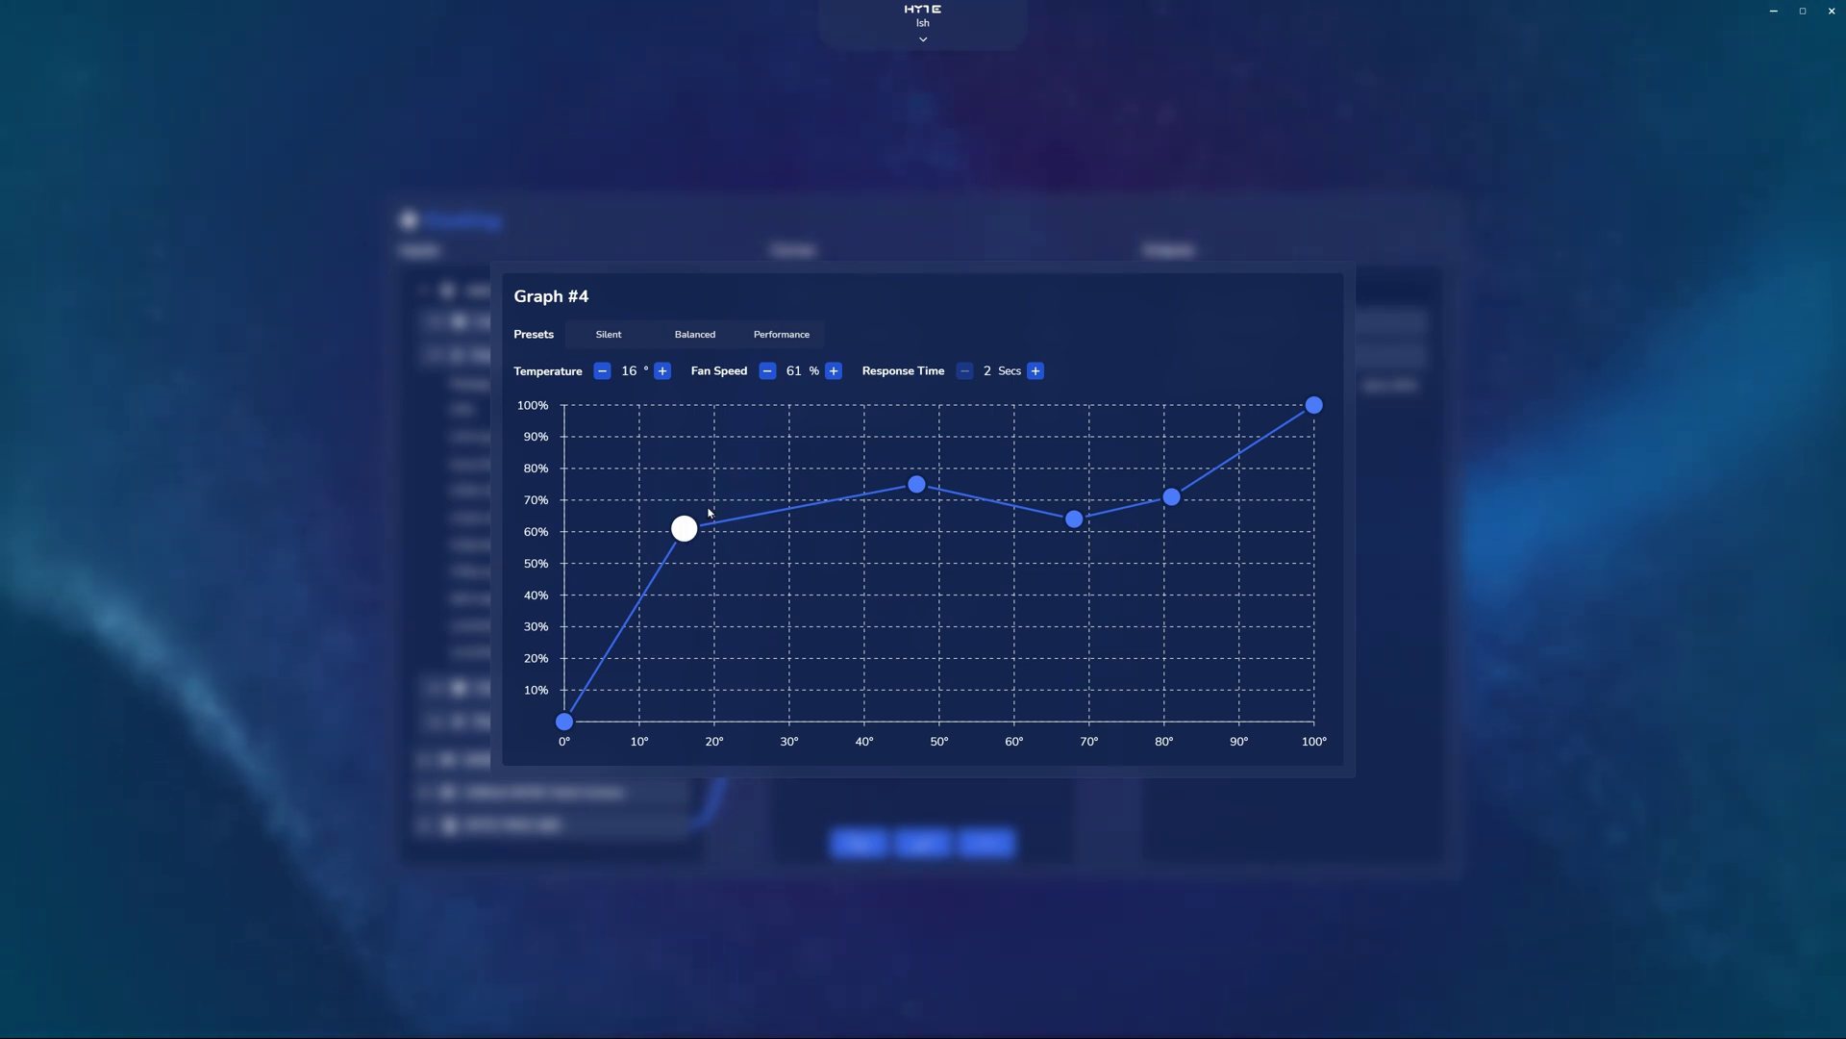
- Fine-tune the selected point's temperature and fan speed, and lengthen the curve's response time
click(602, 370)
click(602, 371)
click(602, 370)
click(663, 370)
click(662, 370)
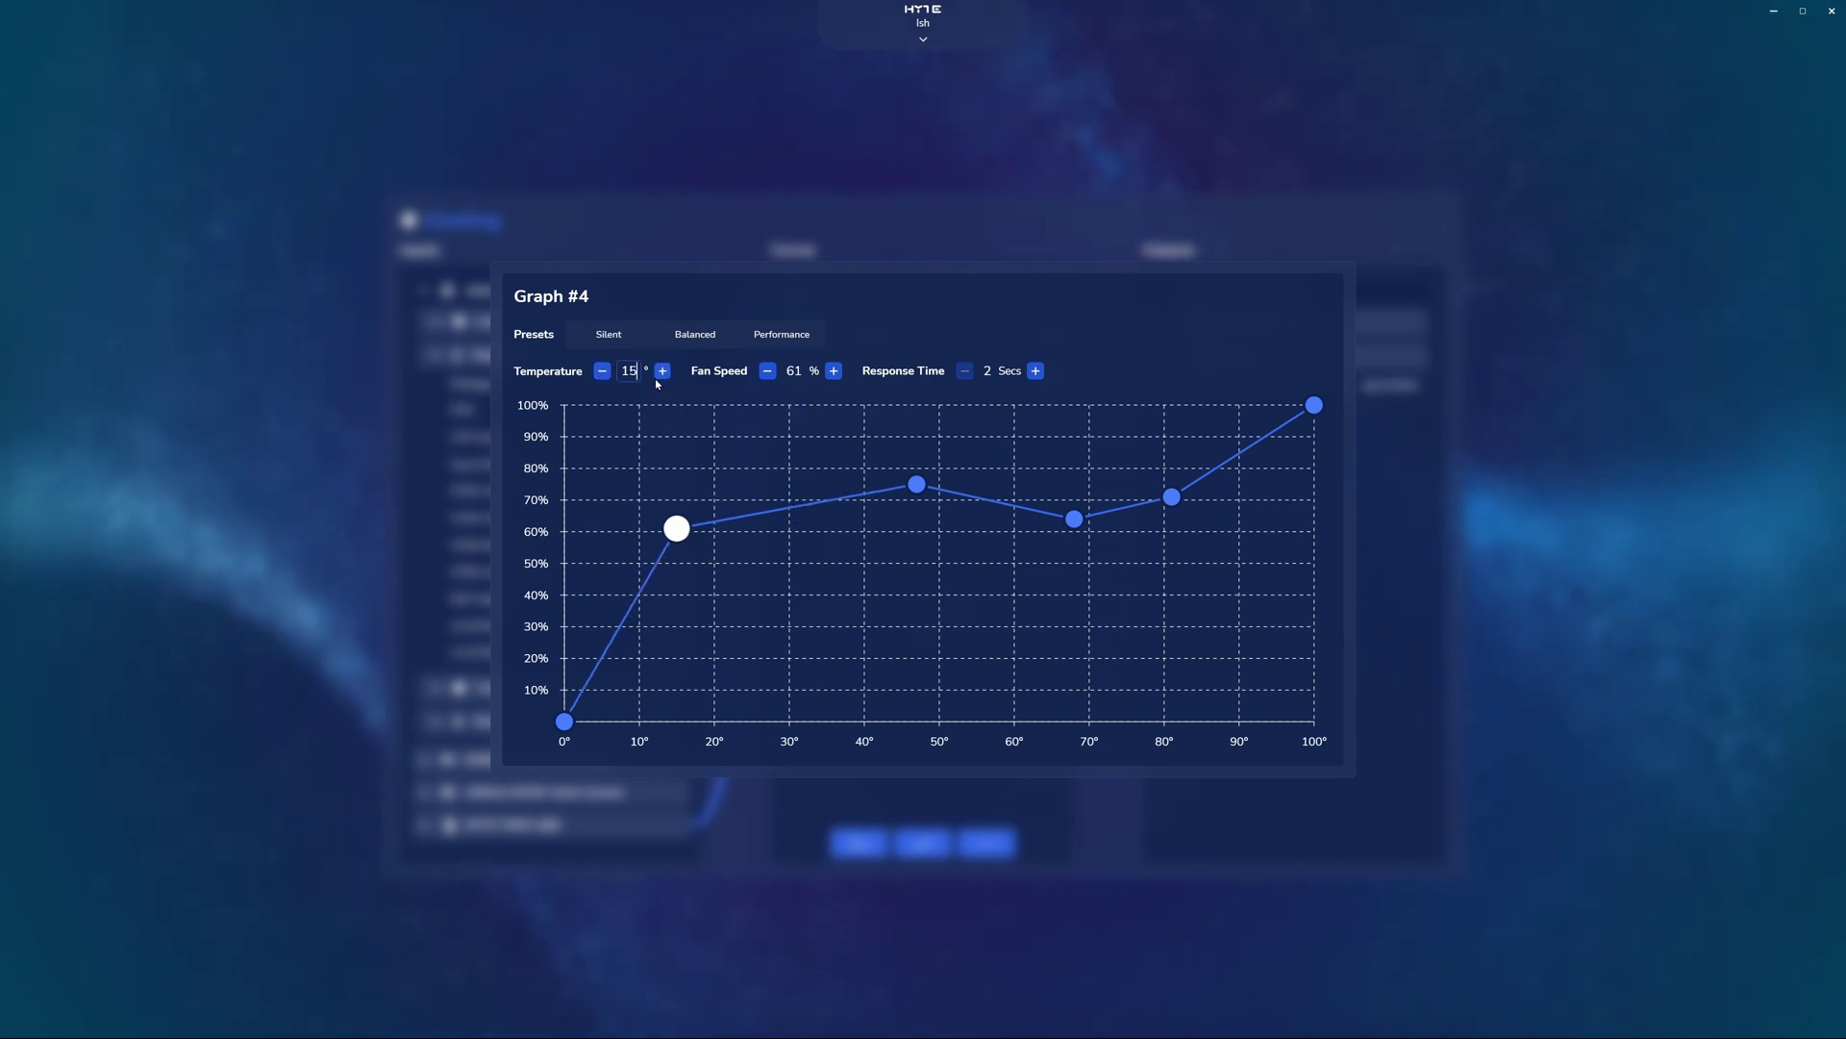
click(663, 370)
click(833, 370)
click(834, 371)
click(834, 370)
click(767, 370)
click(767, 371)
click(767, 370)
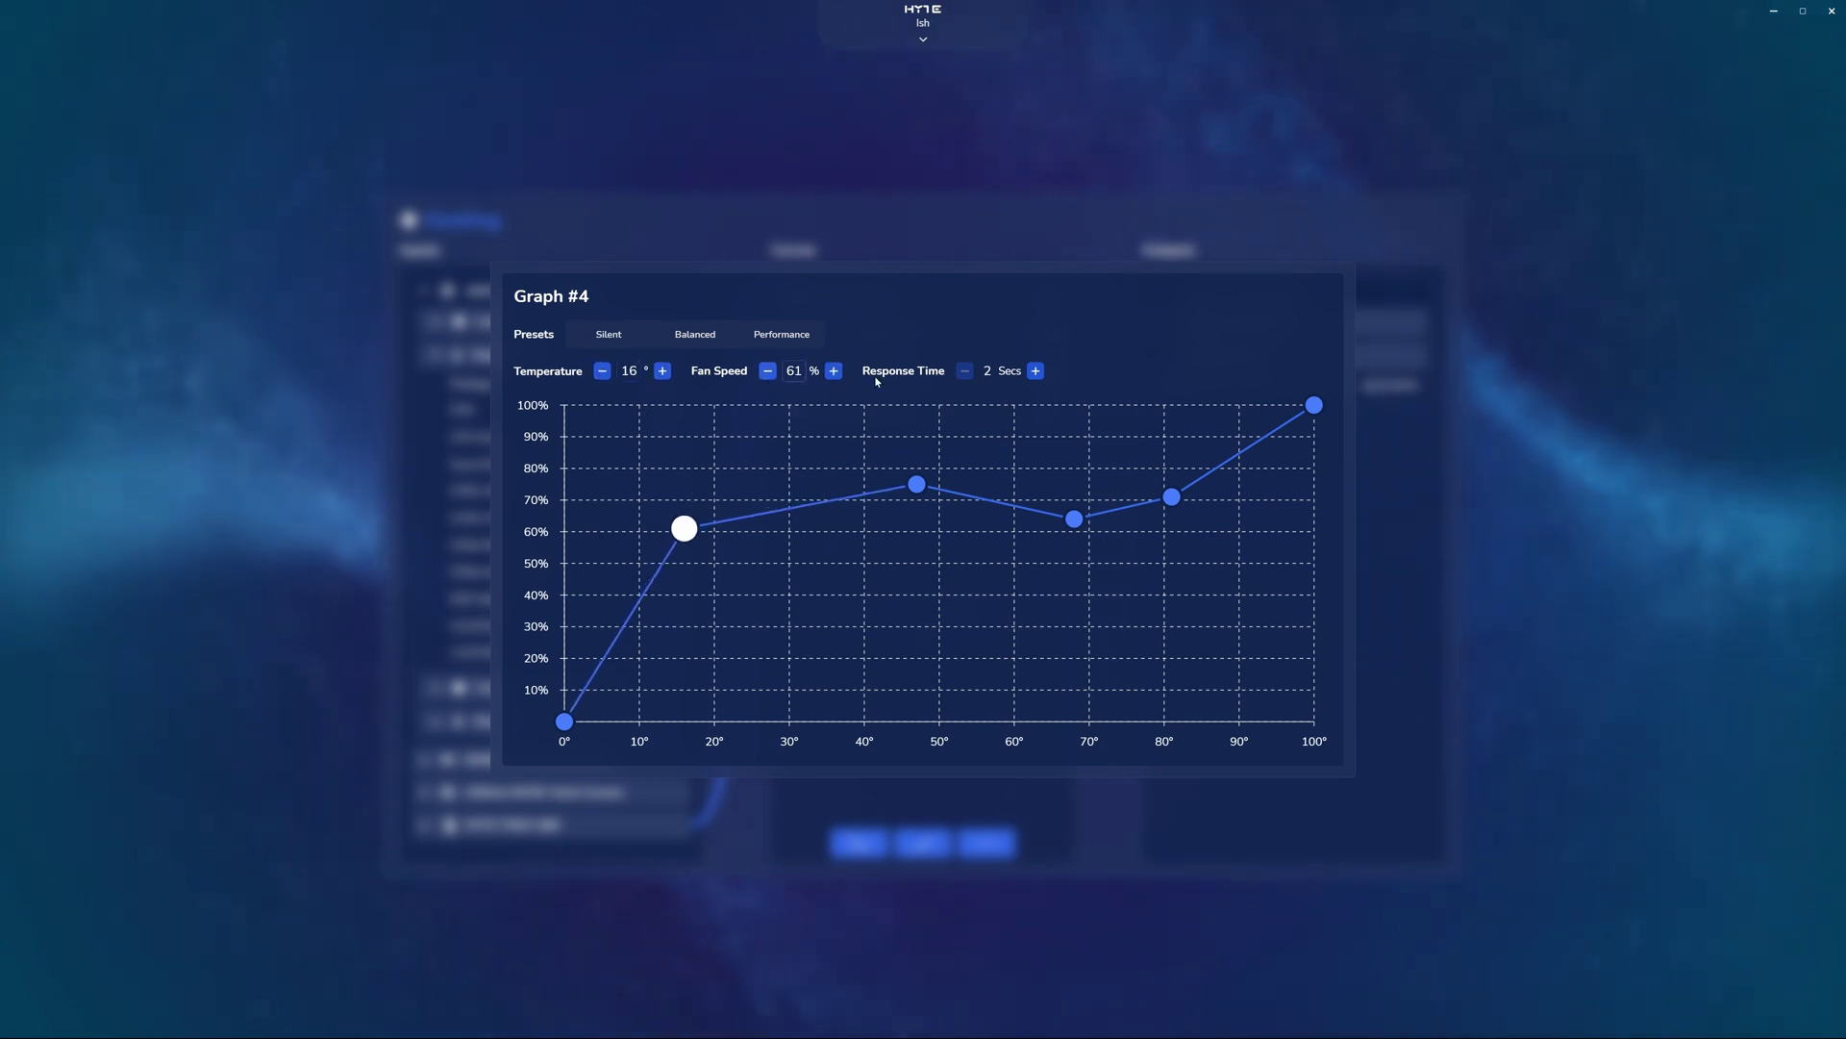
click(1035, 371)
click(1035, 371)
click(1036, 370)
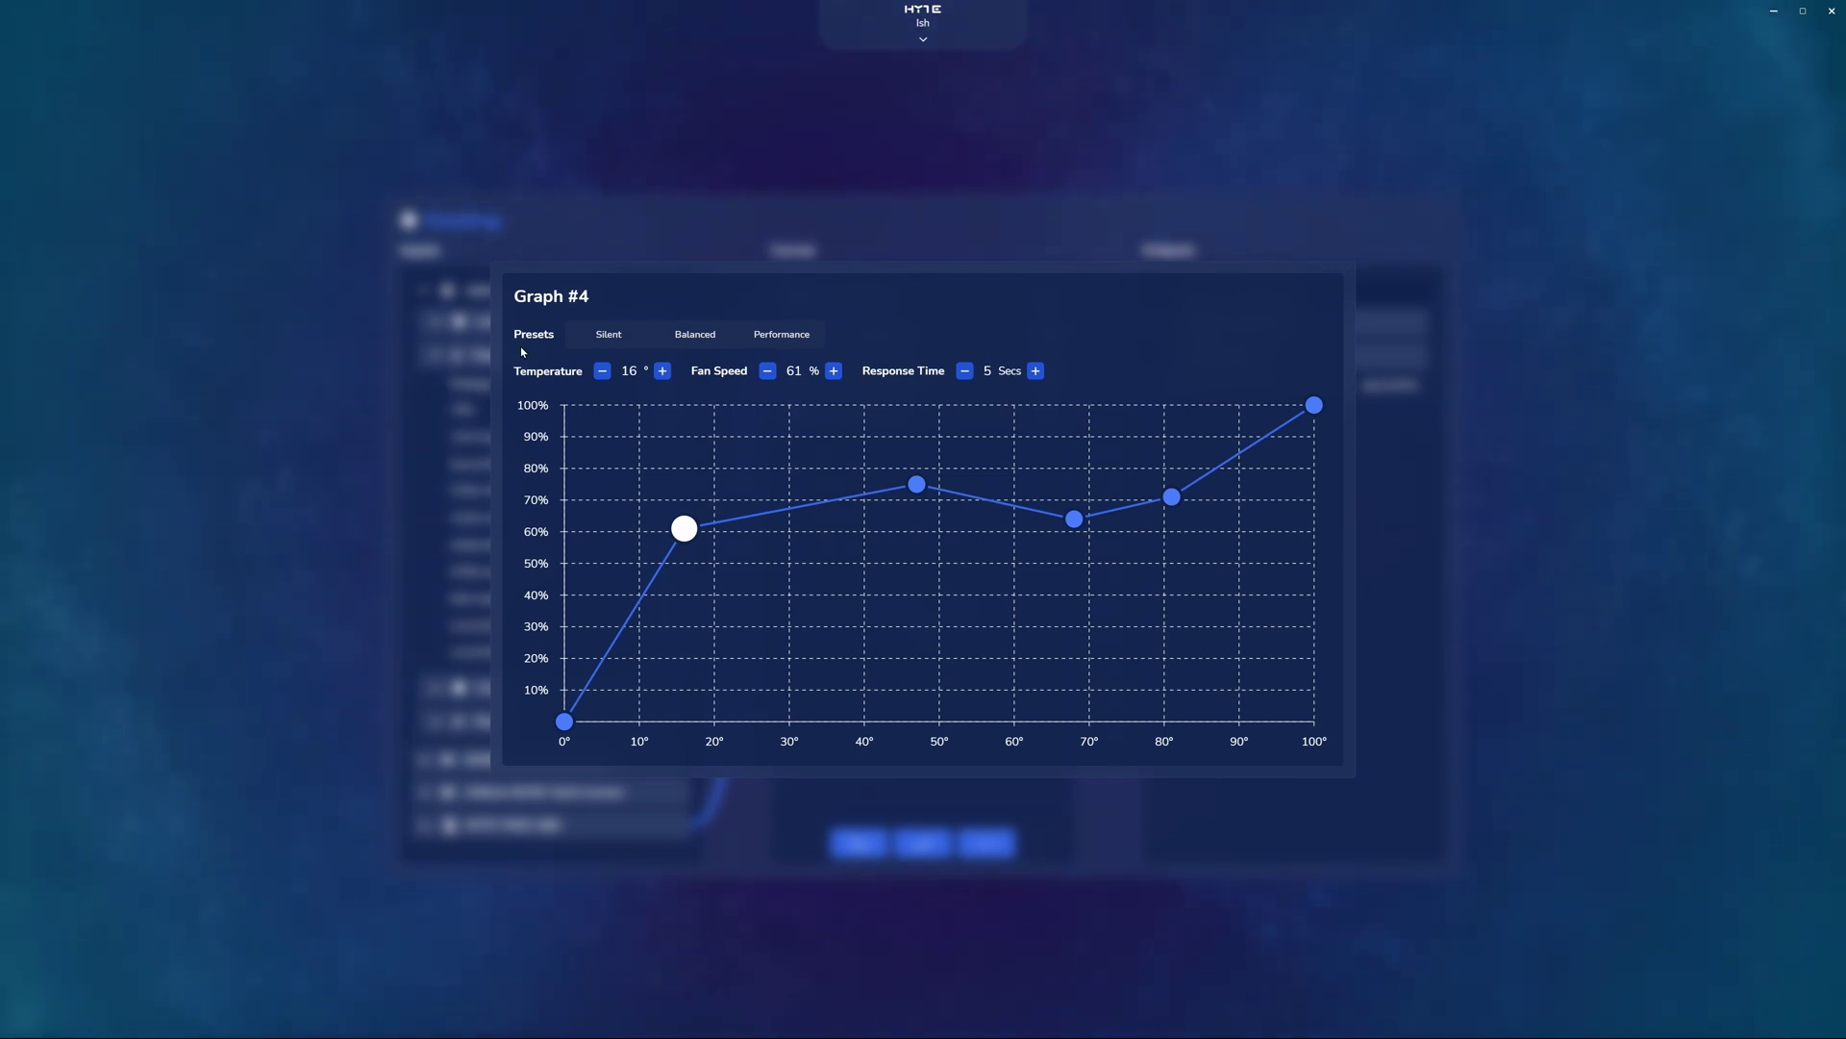
- Apply the Performance preset, move its top point to 85°/100% and start to 37°/18%, and close
click(603, 346)
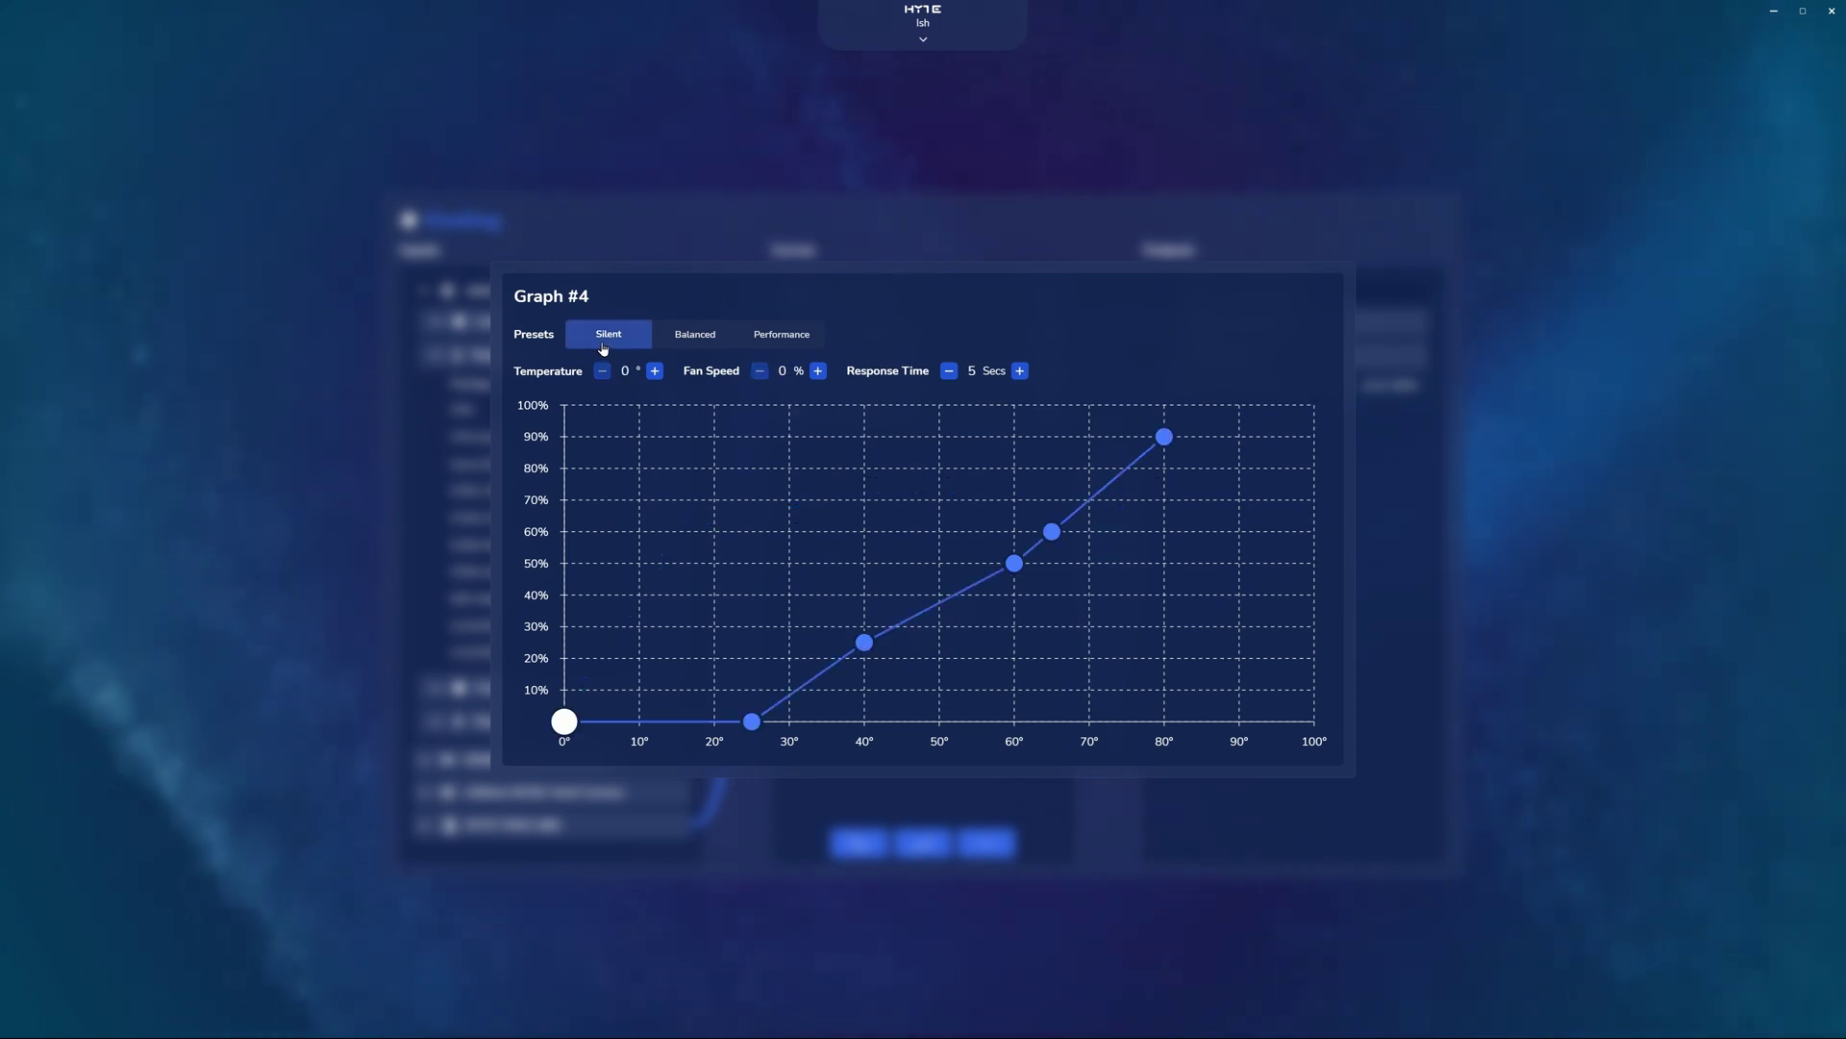
click(698, 346)
click(793, 339)
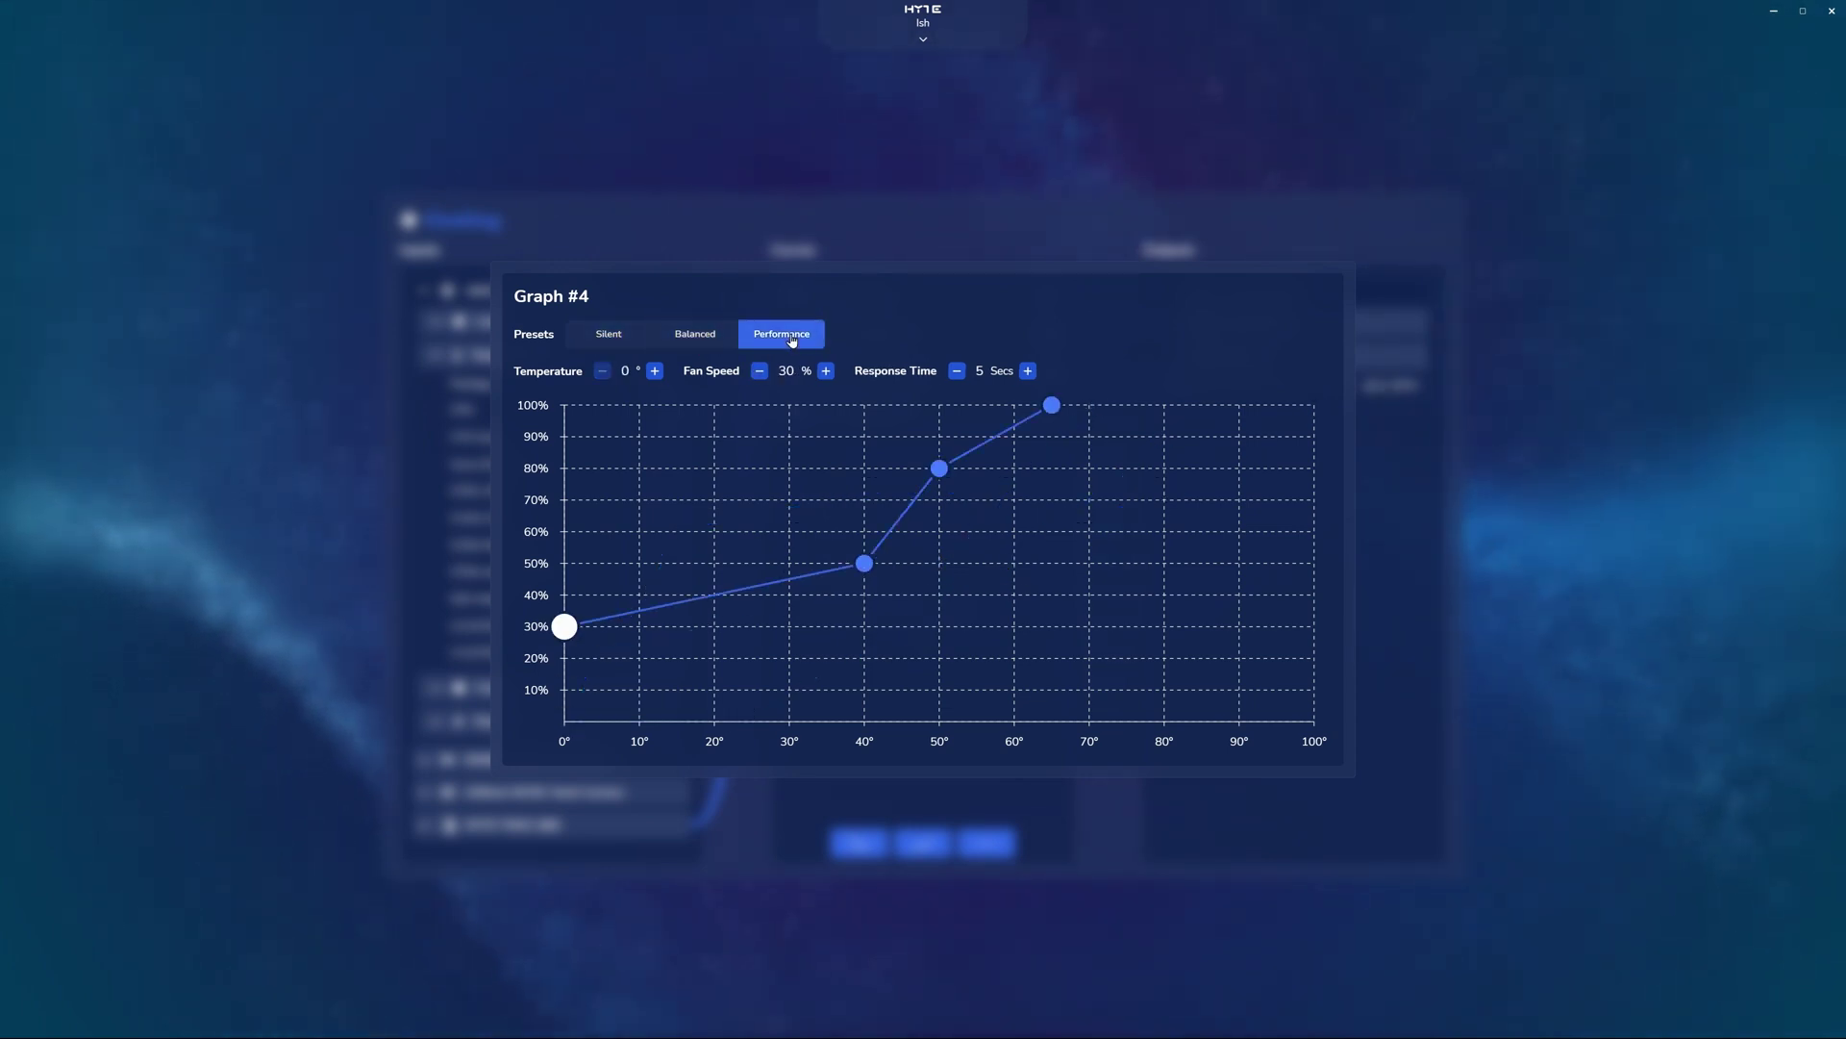
drag(1048, 407, 1202, 405)
drag(945, 468, 1080, 477)
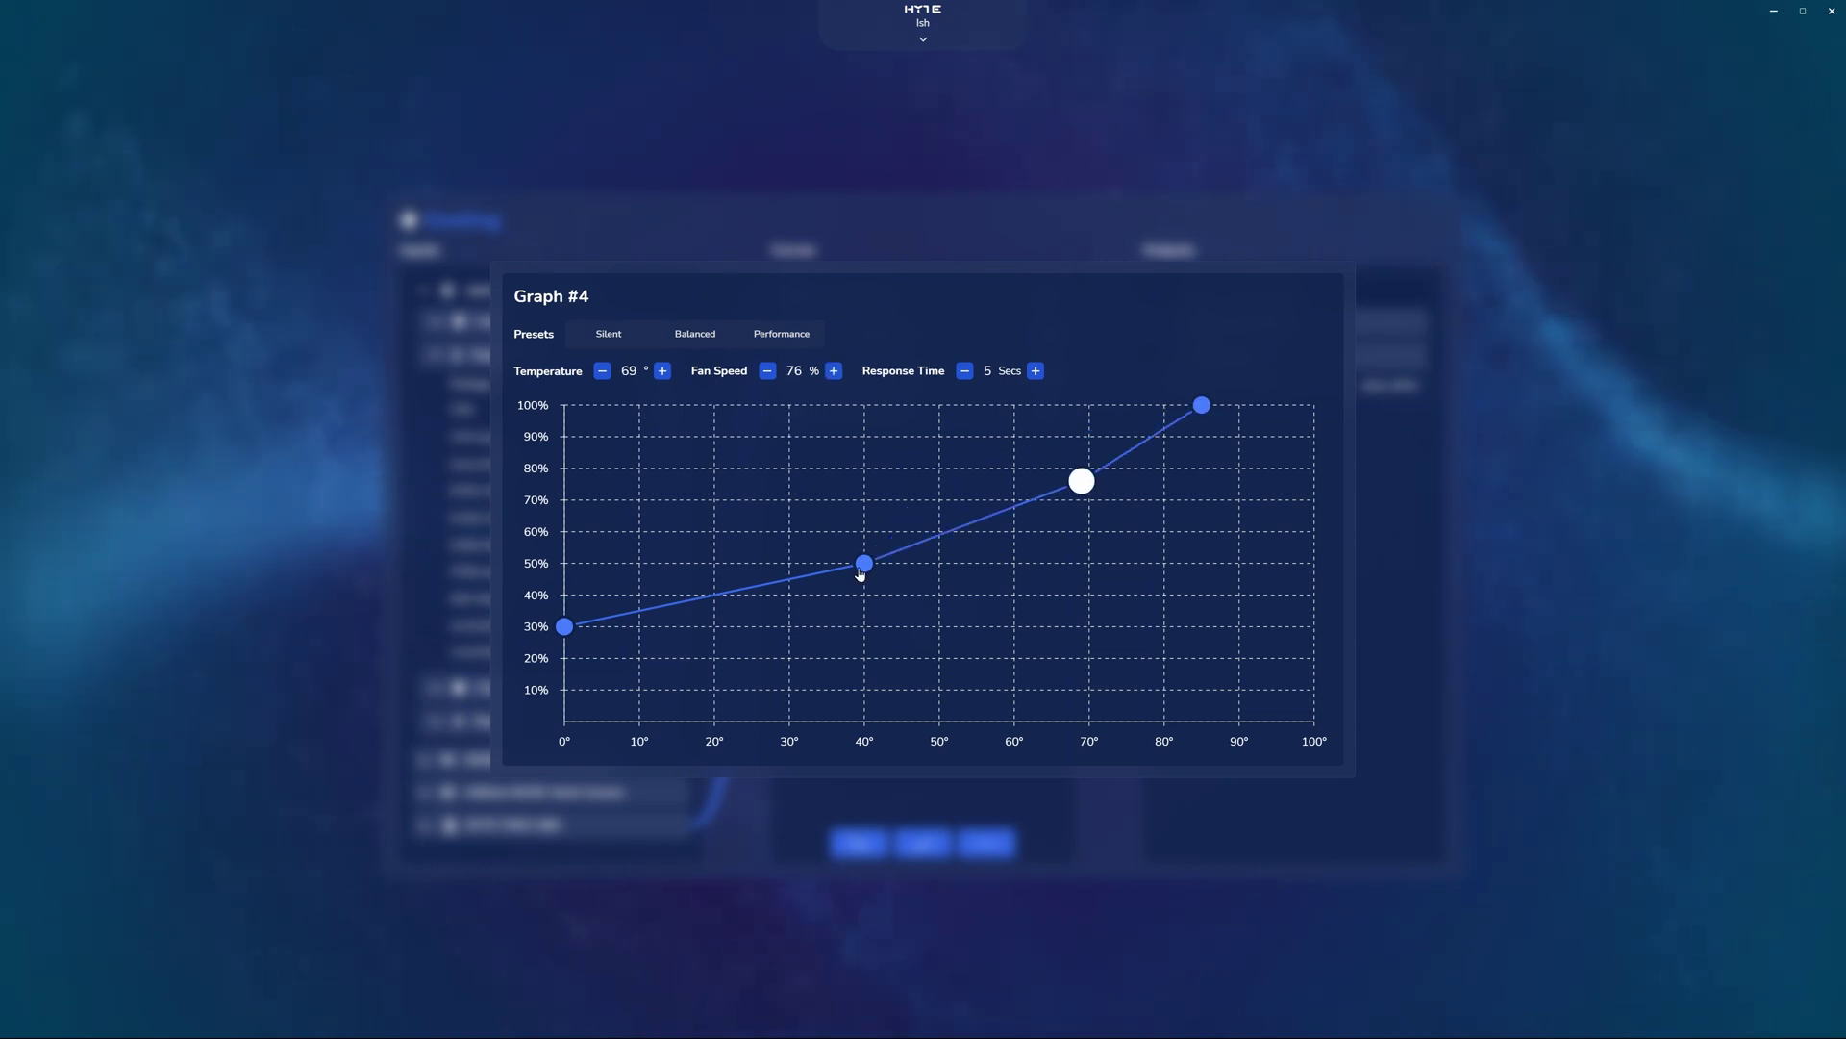
drag(865, 564, 932, 519)
drag(564, 626, 472, 853)
click(1505, 452)
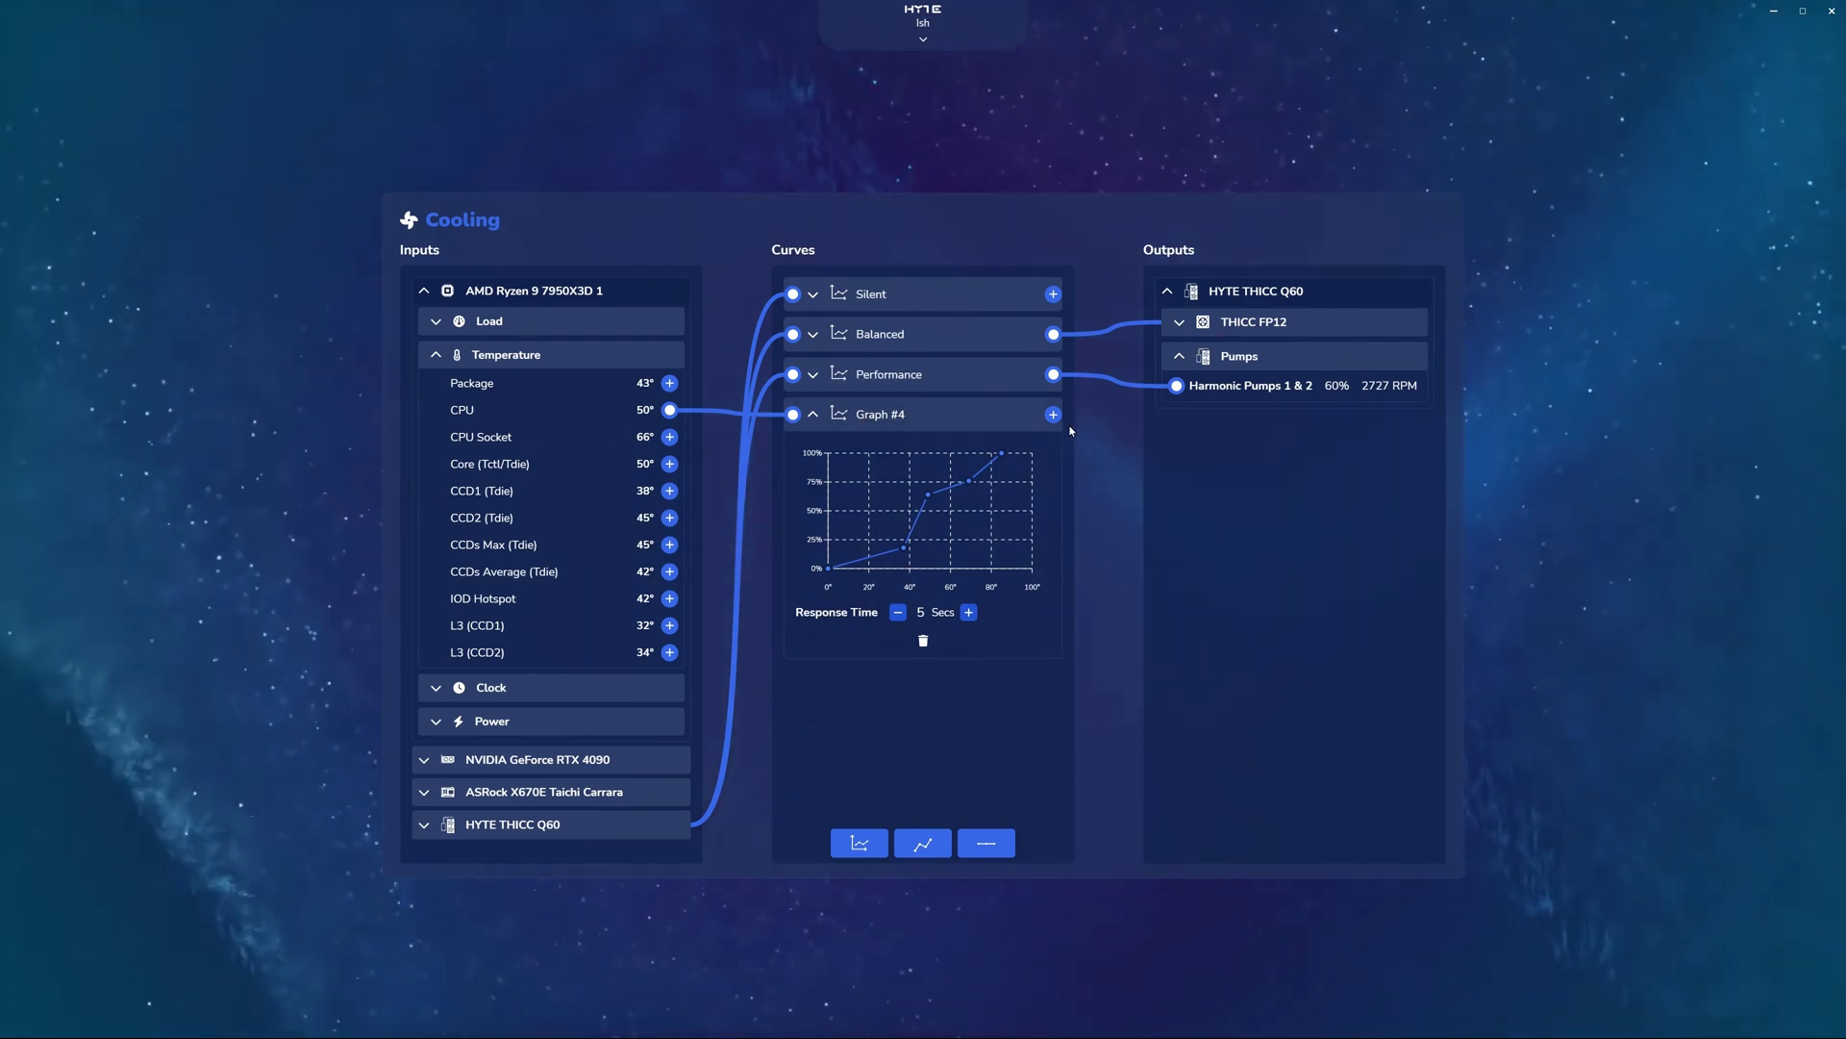
- Link Graph #4's output to the THICC FP12 fans and list fans A1 through E3
drag(1053, 413, 1212, 326)
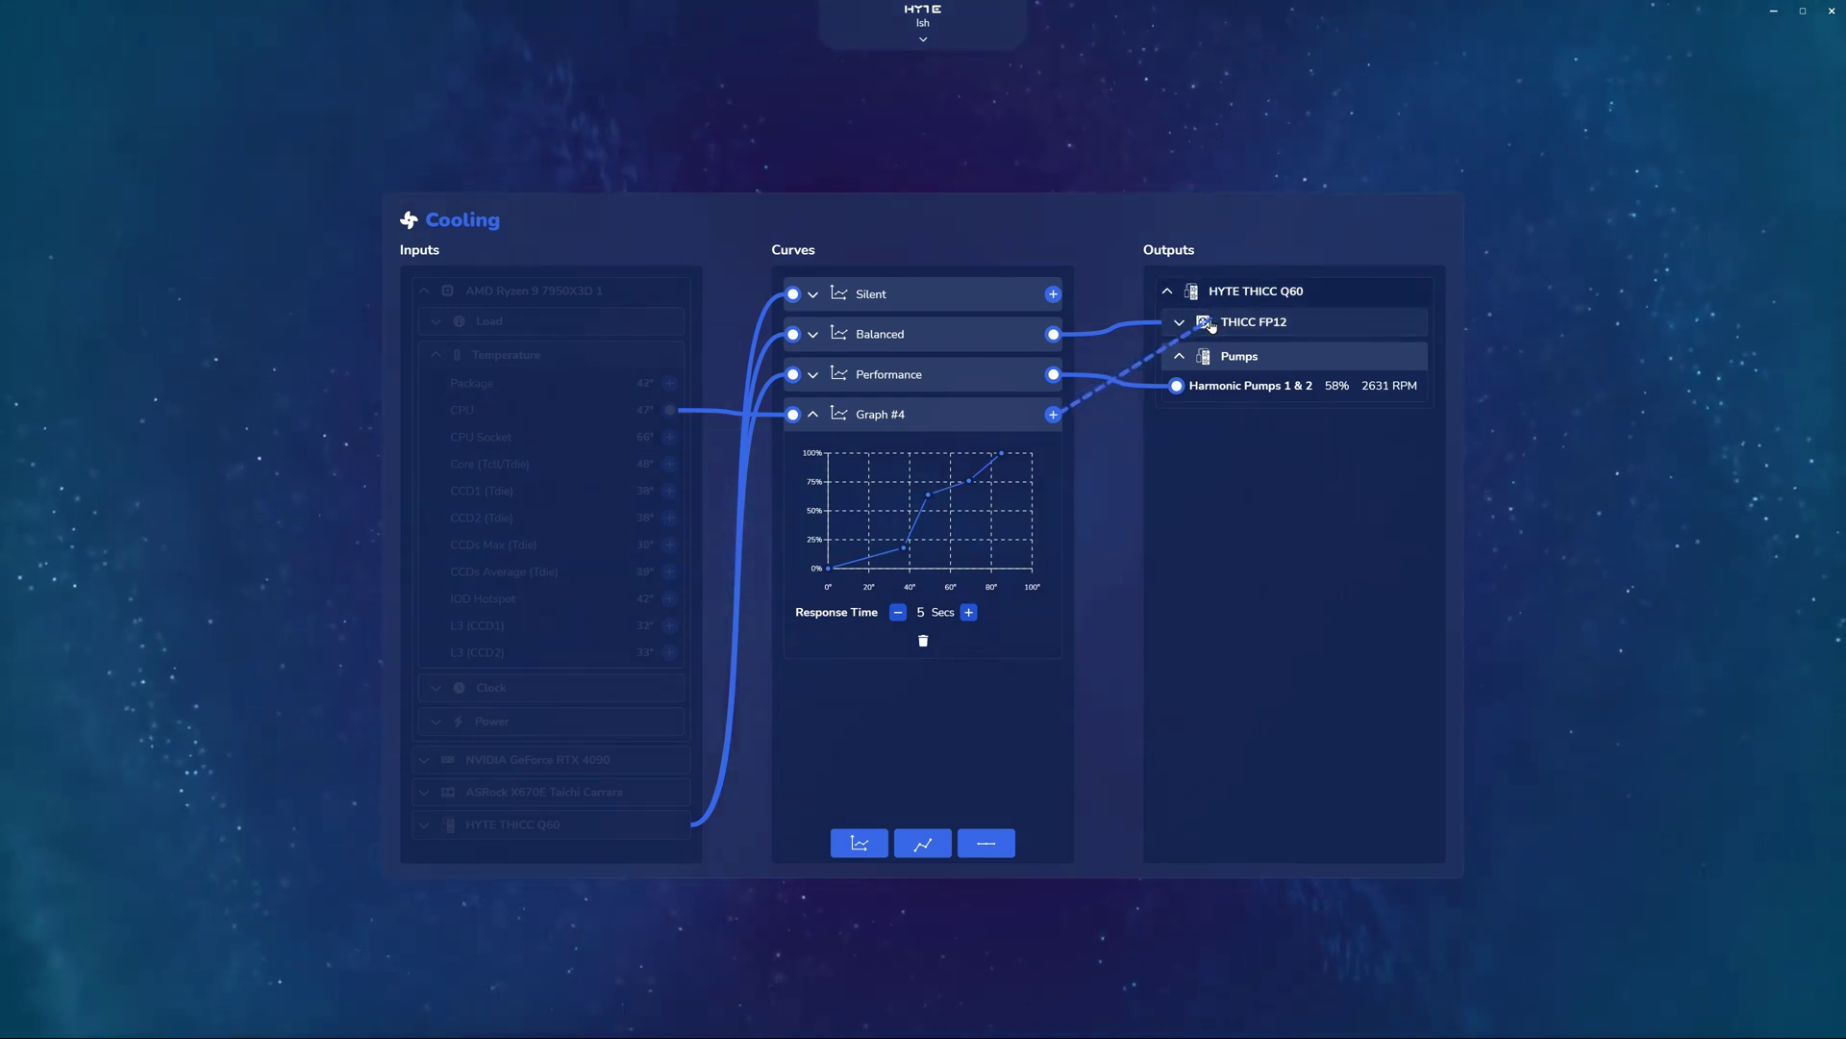
mouse_move(1212, 326)
mouse_down()
mouse_move(1217, 364)
mouse_move(1219, 290)
mouse_up()
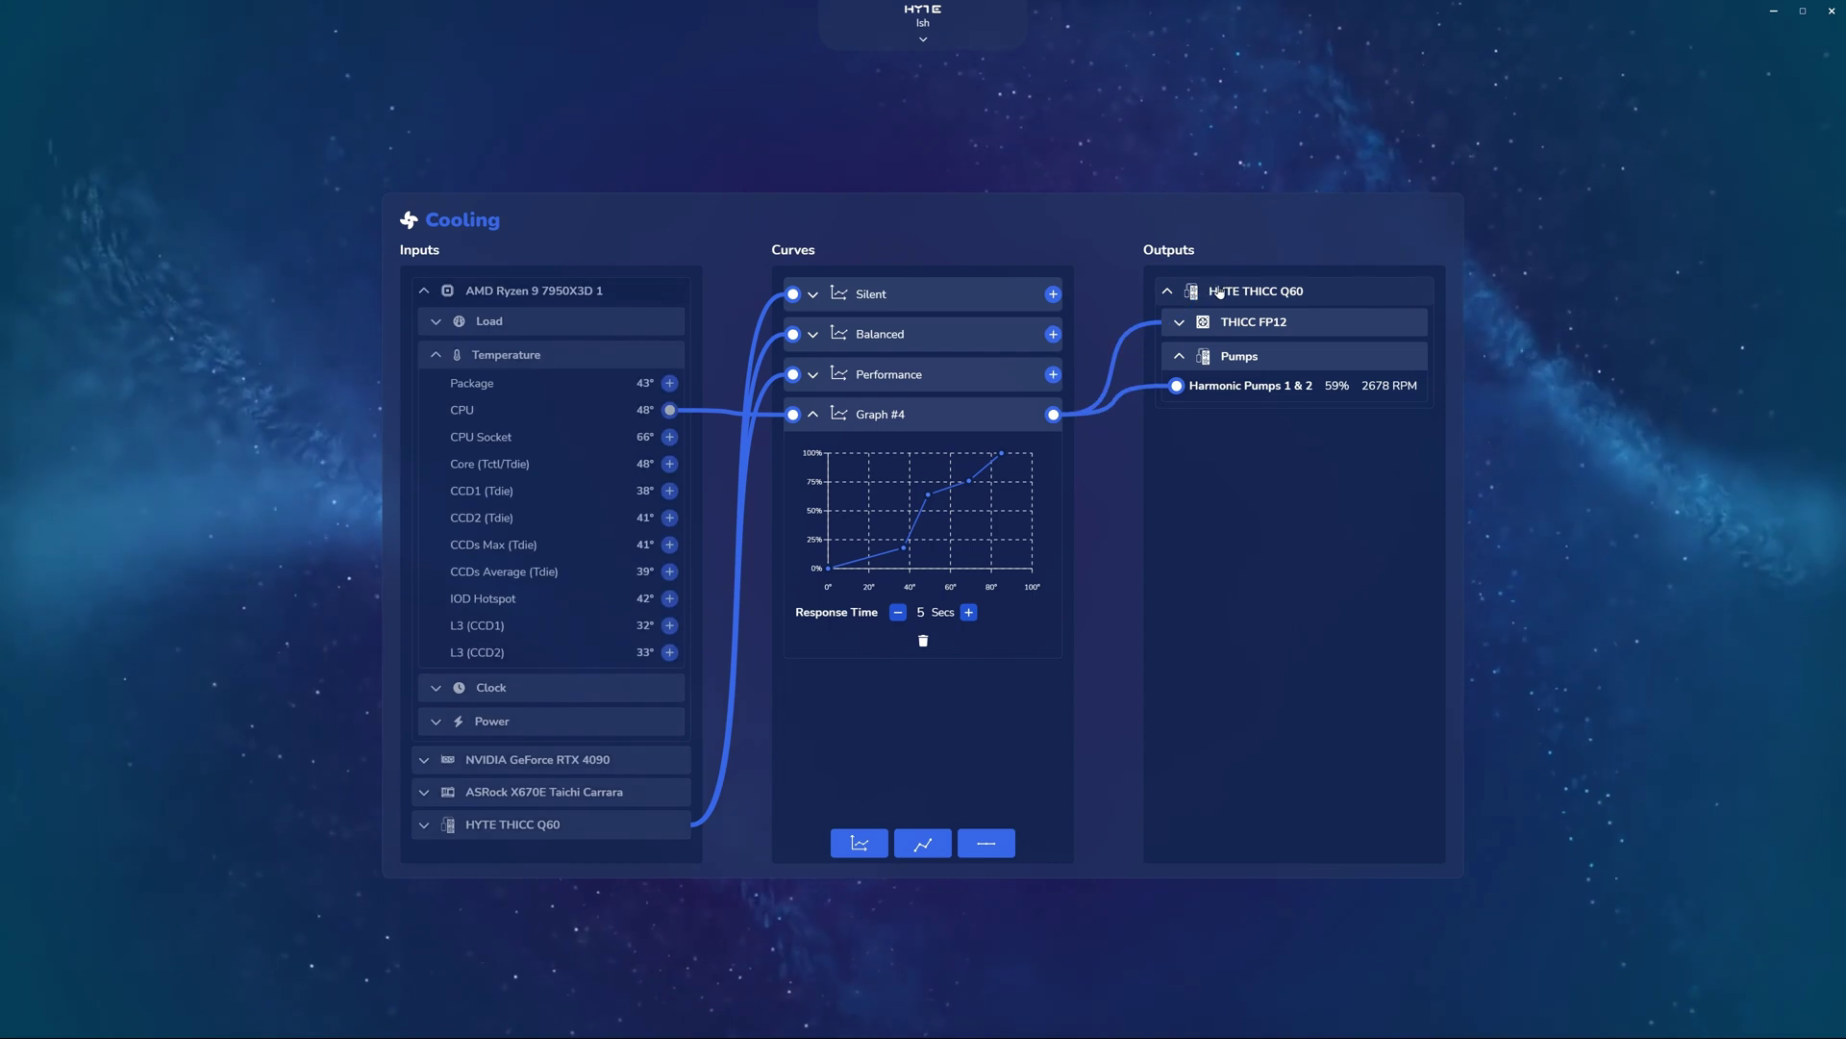
click(1280, 323)
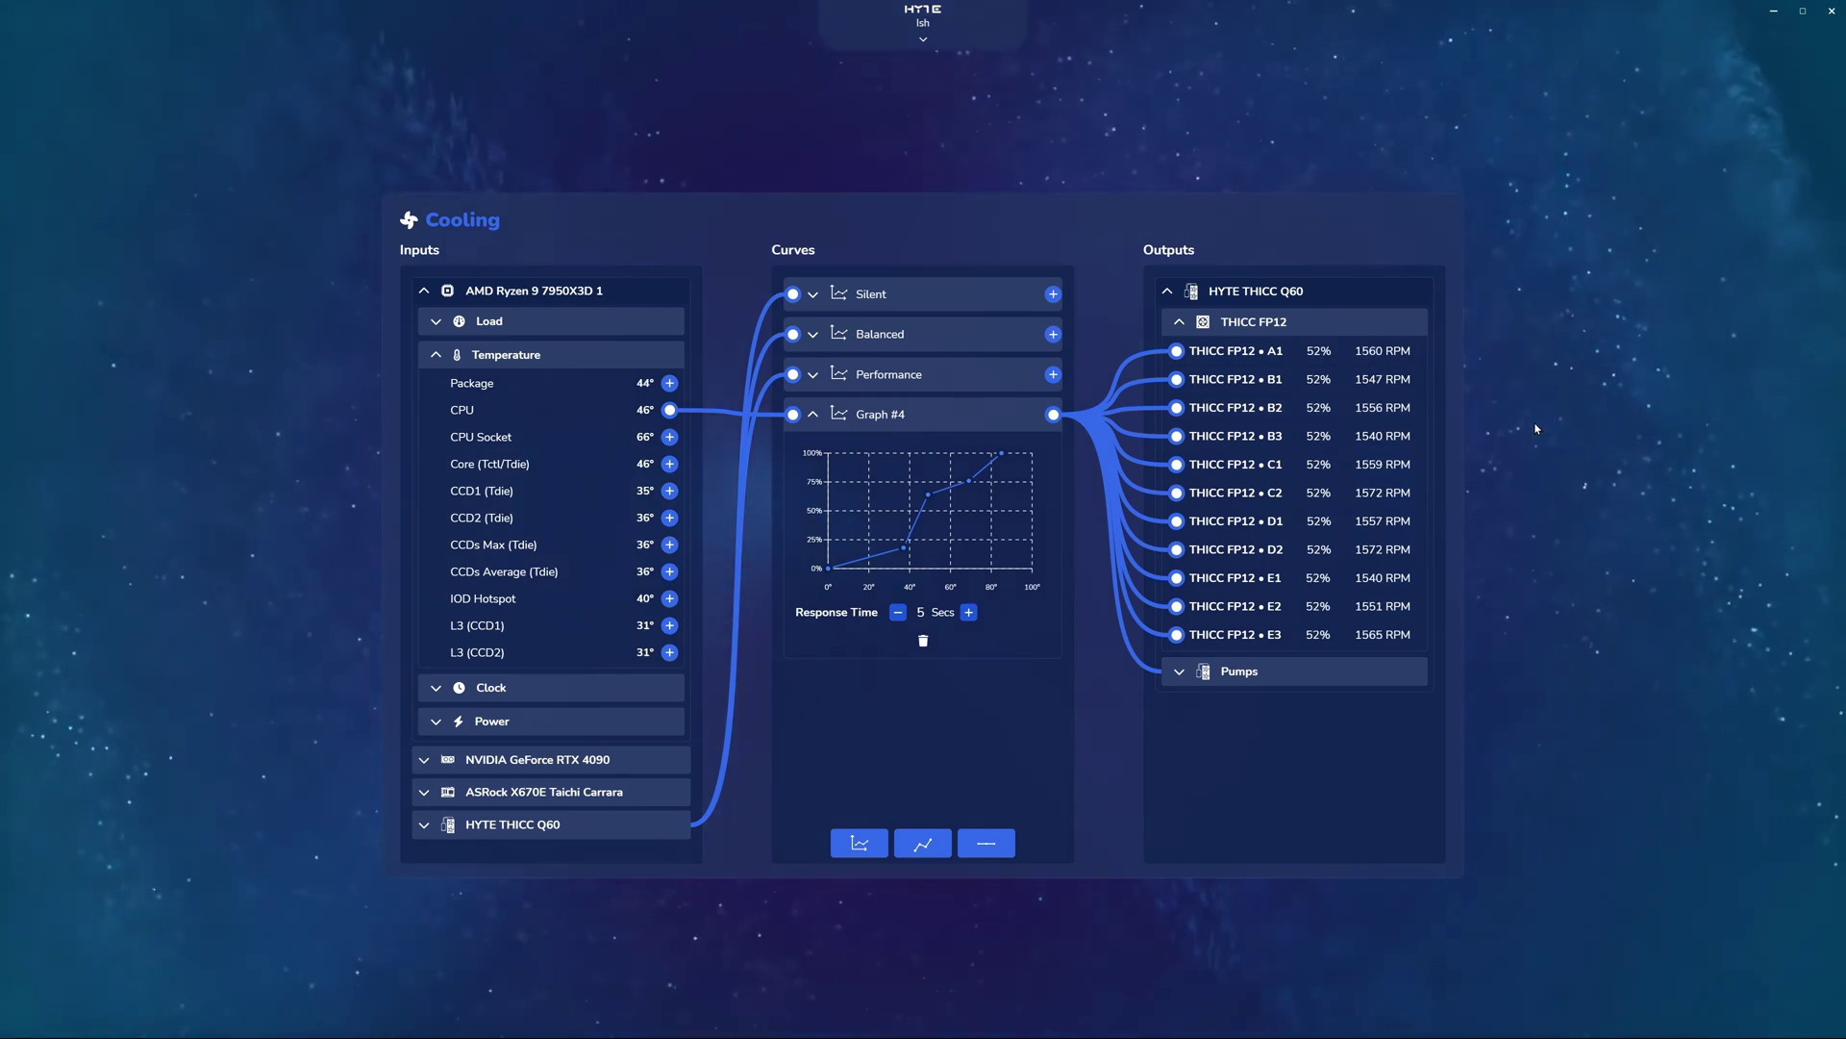
- Delete Graph #4 and reconnect the Balanced curve to the HYTE THICC Q60 FP12 fans
click(924, 642)
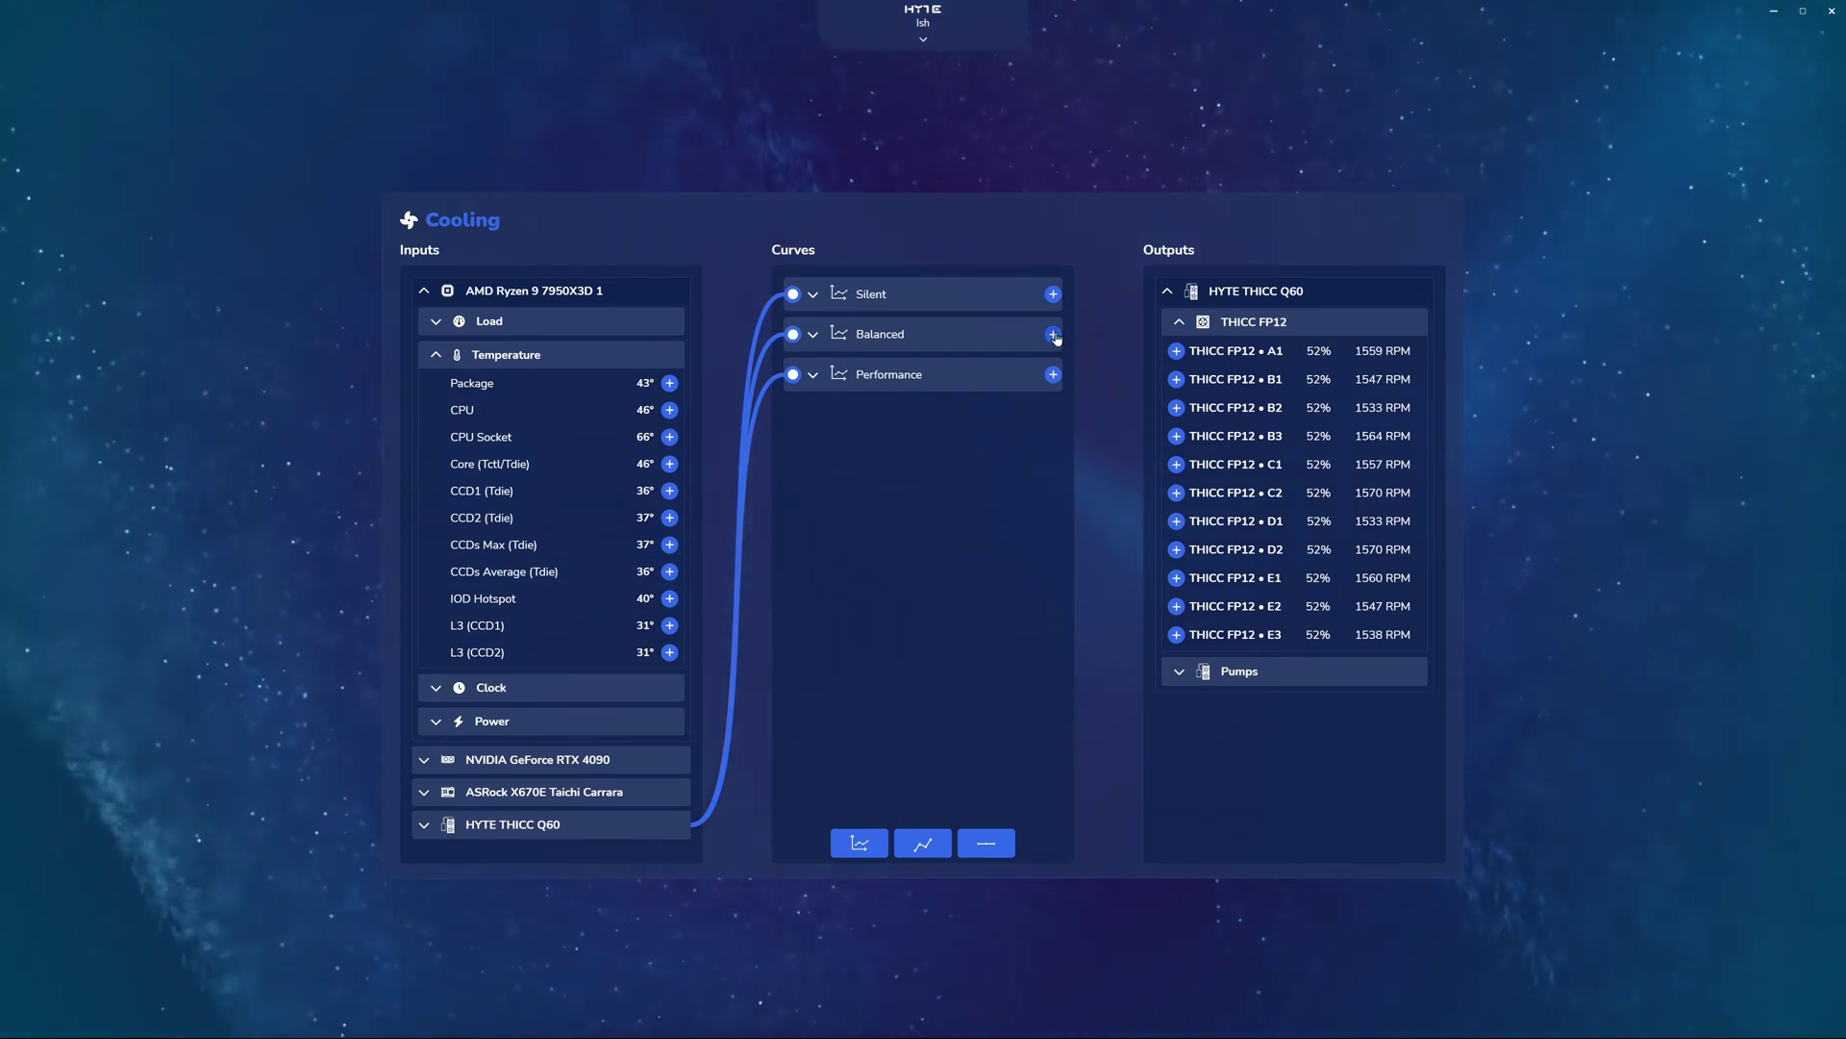
drag(1053, 334, 1213, 296)
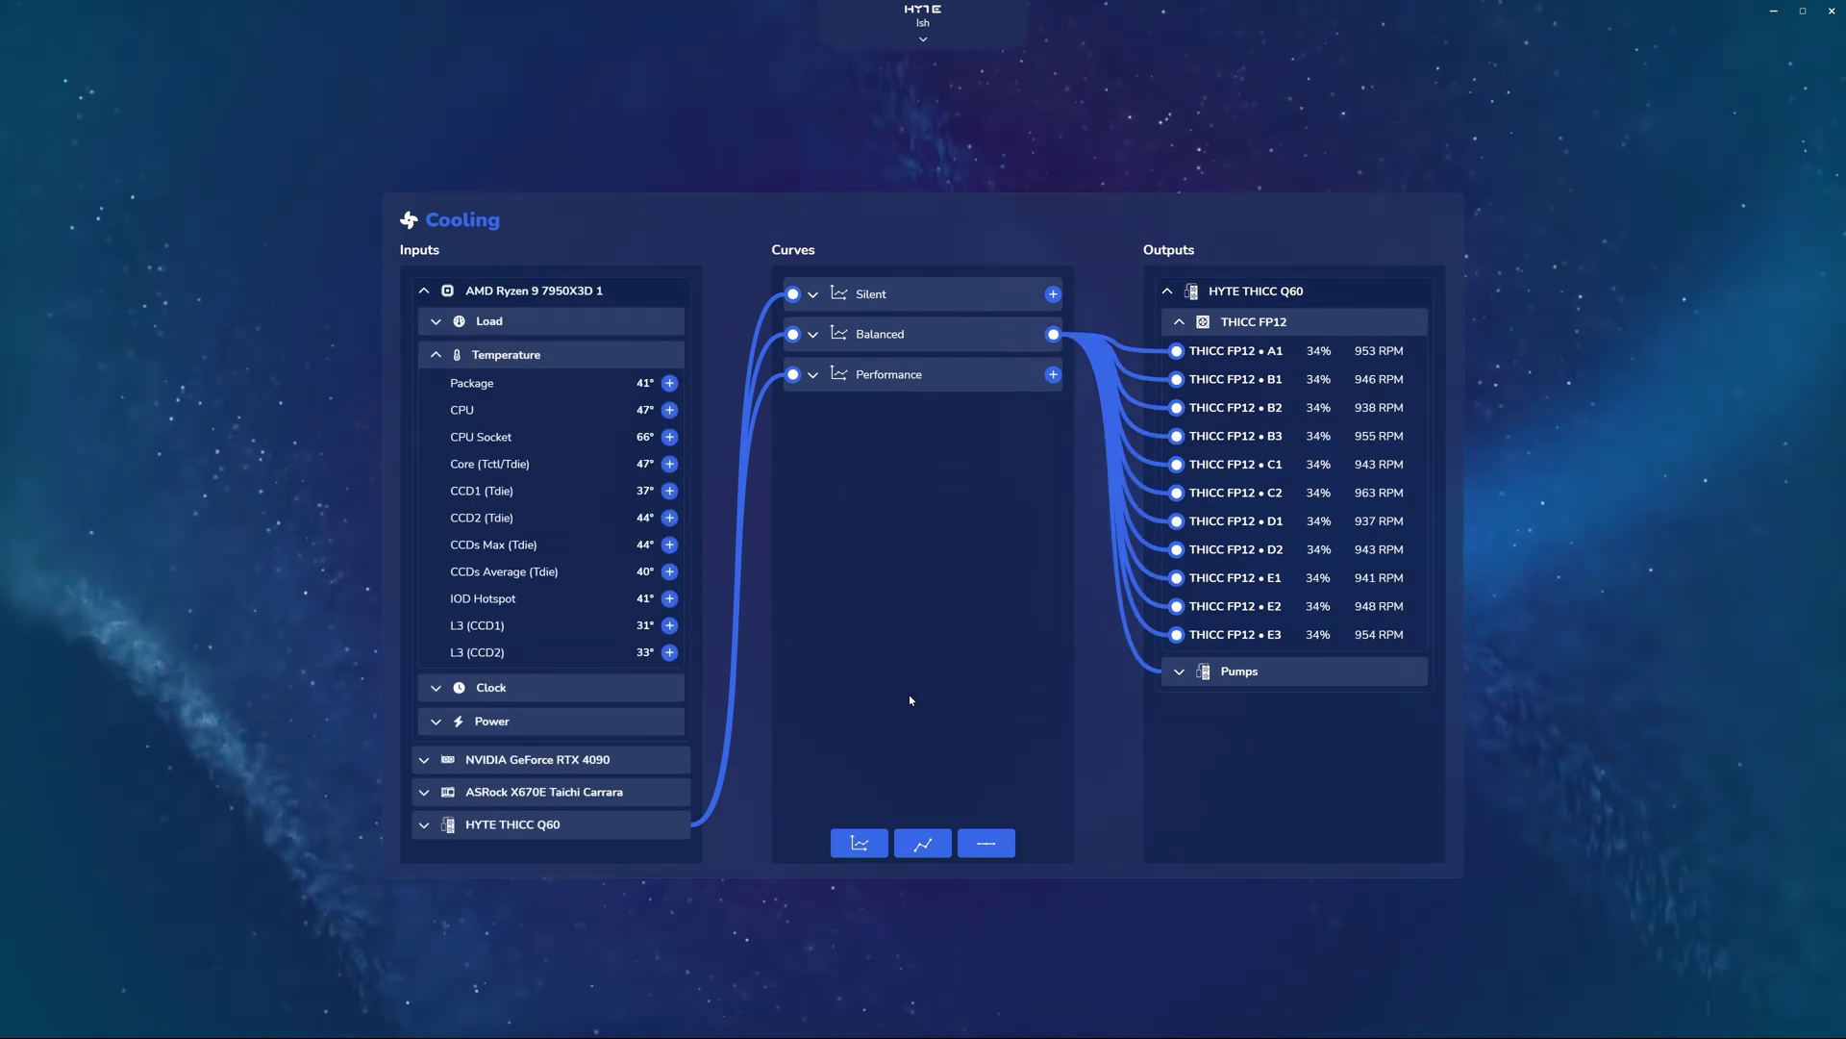
- Create Linear #1 fed by CPU temperature, set 25–95° and 25–100% limits, and link it to the Q60 fans
click(926, 843)
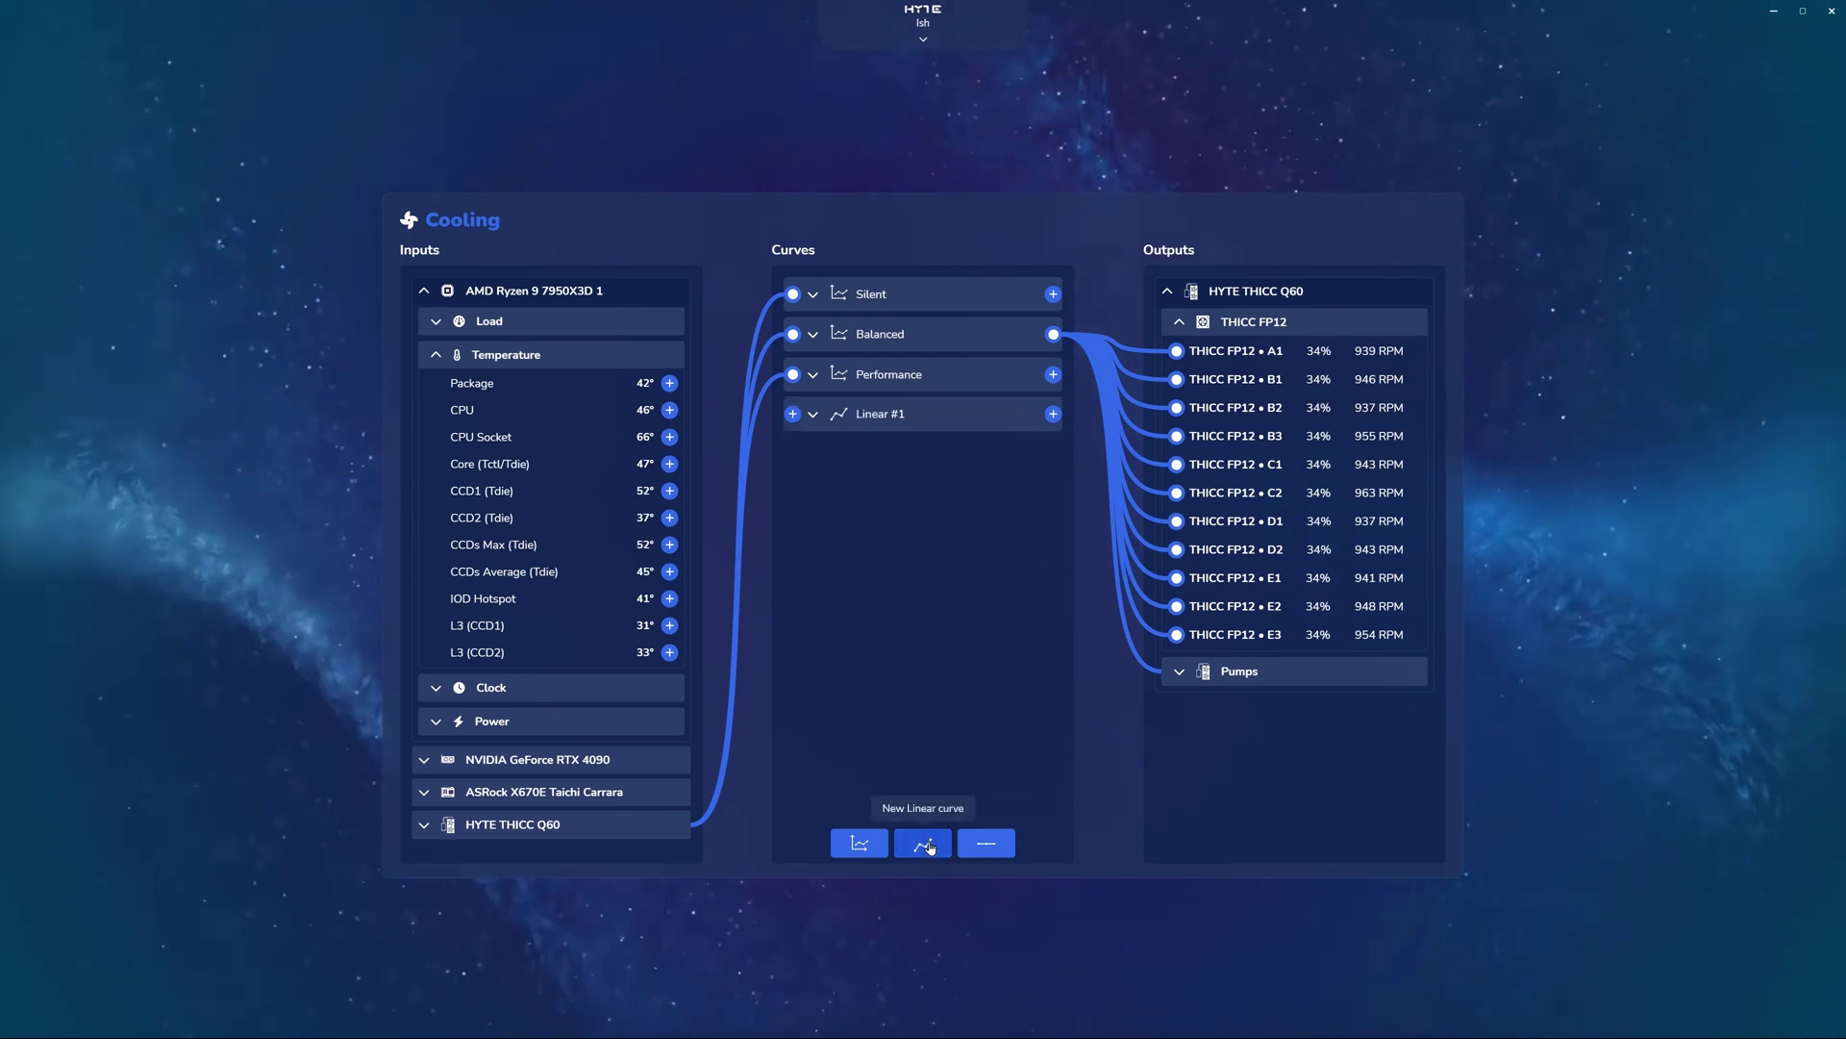
click(813, 414)
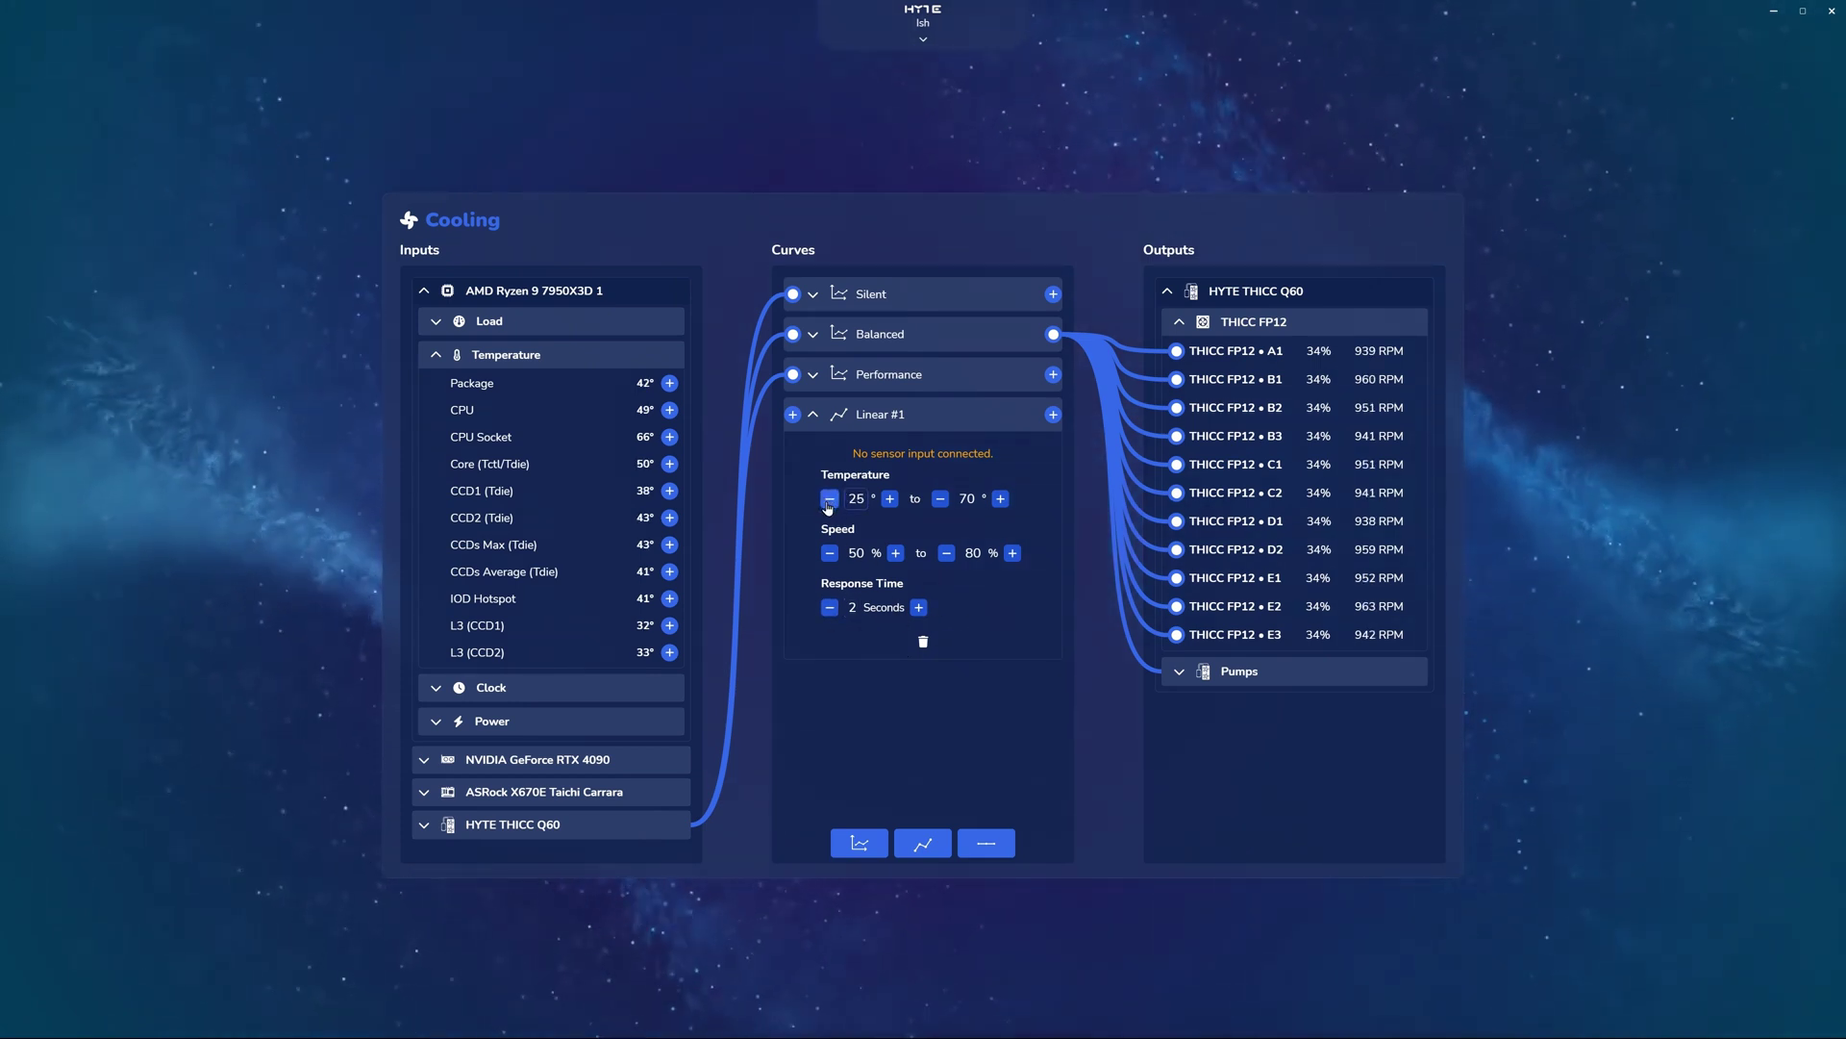
double_click(1000, 498)
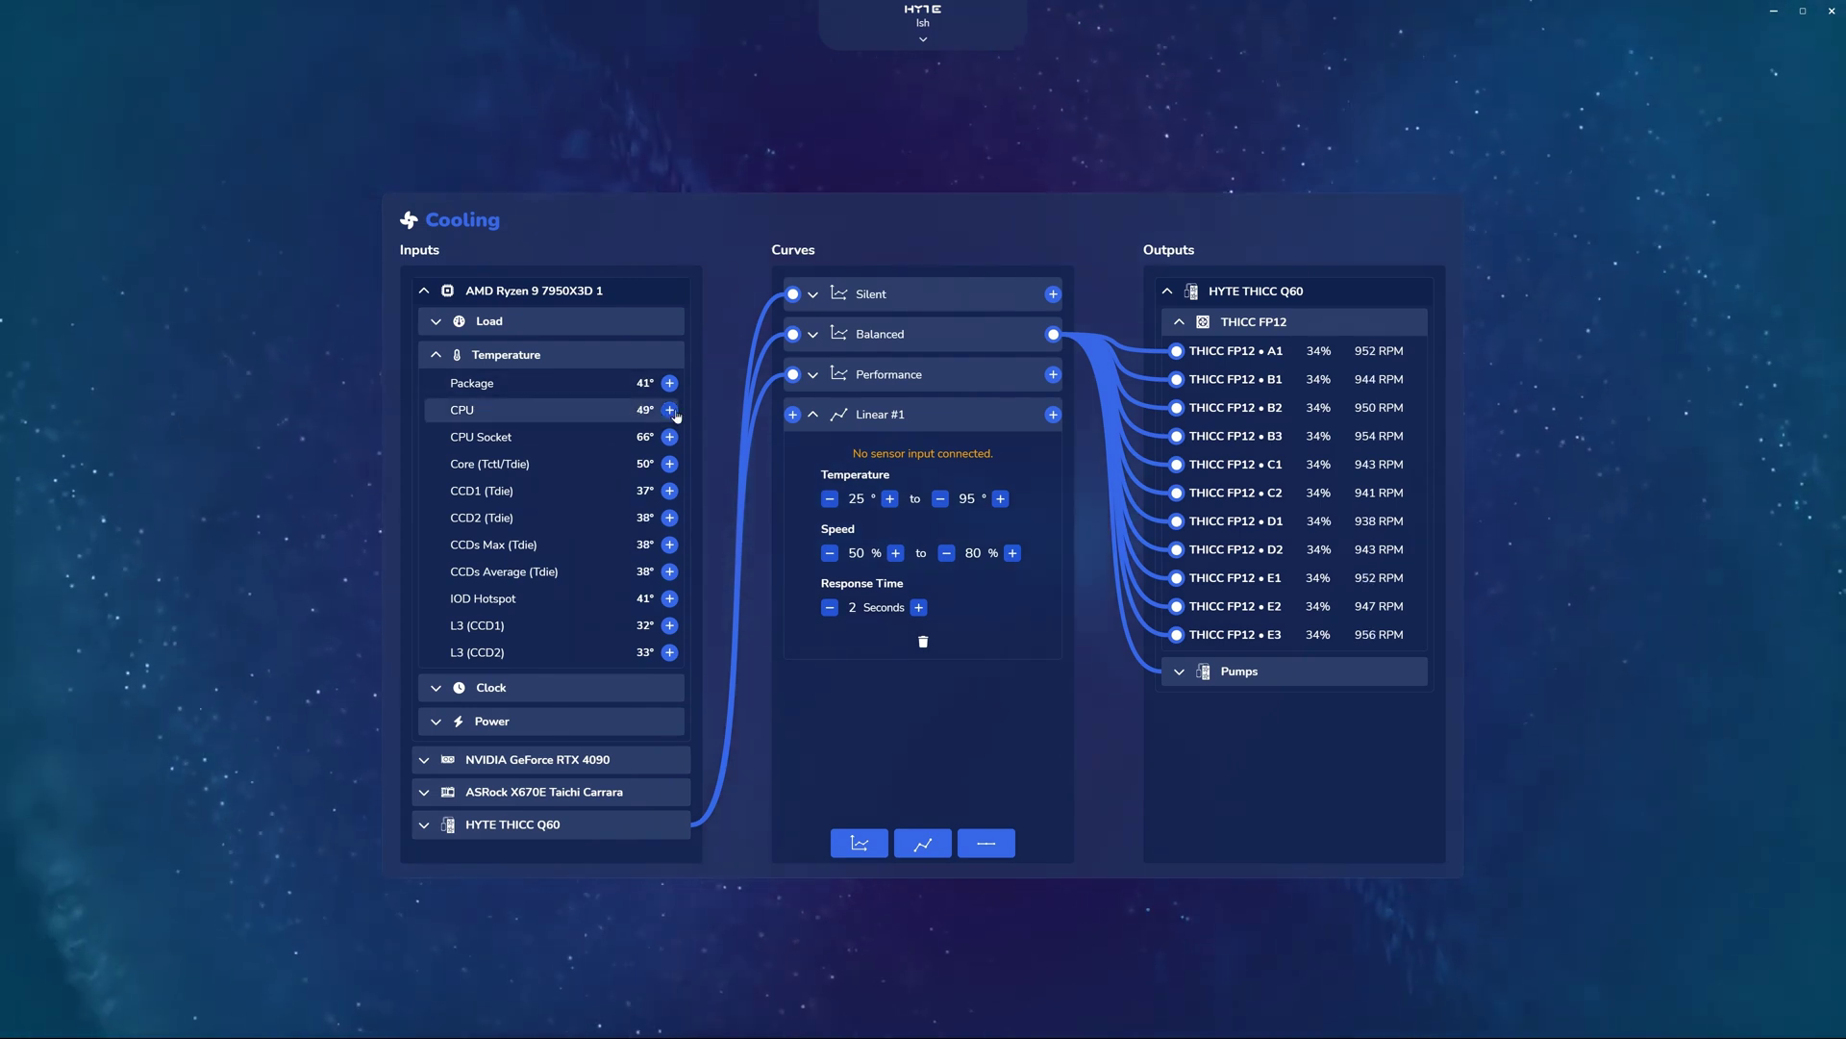
drag(670, 410, 792, 419)
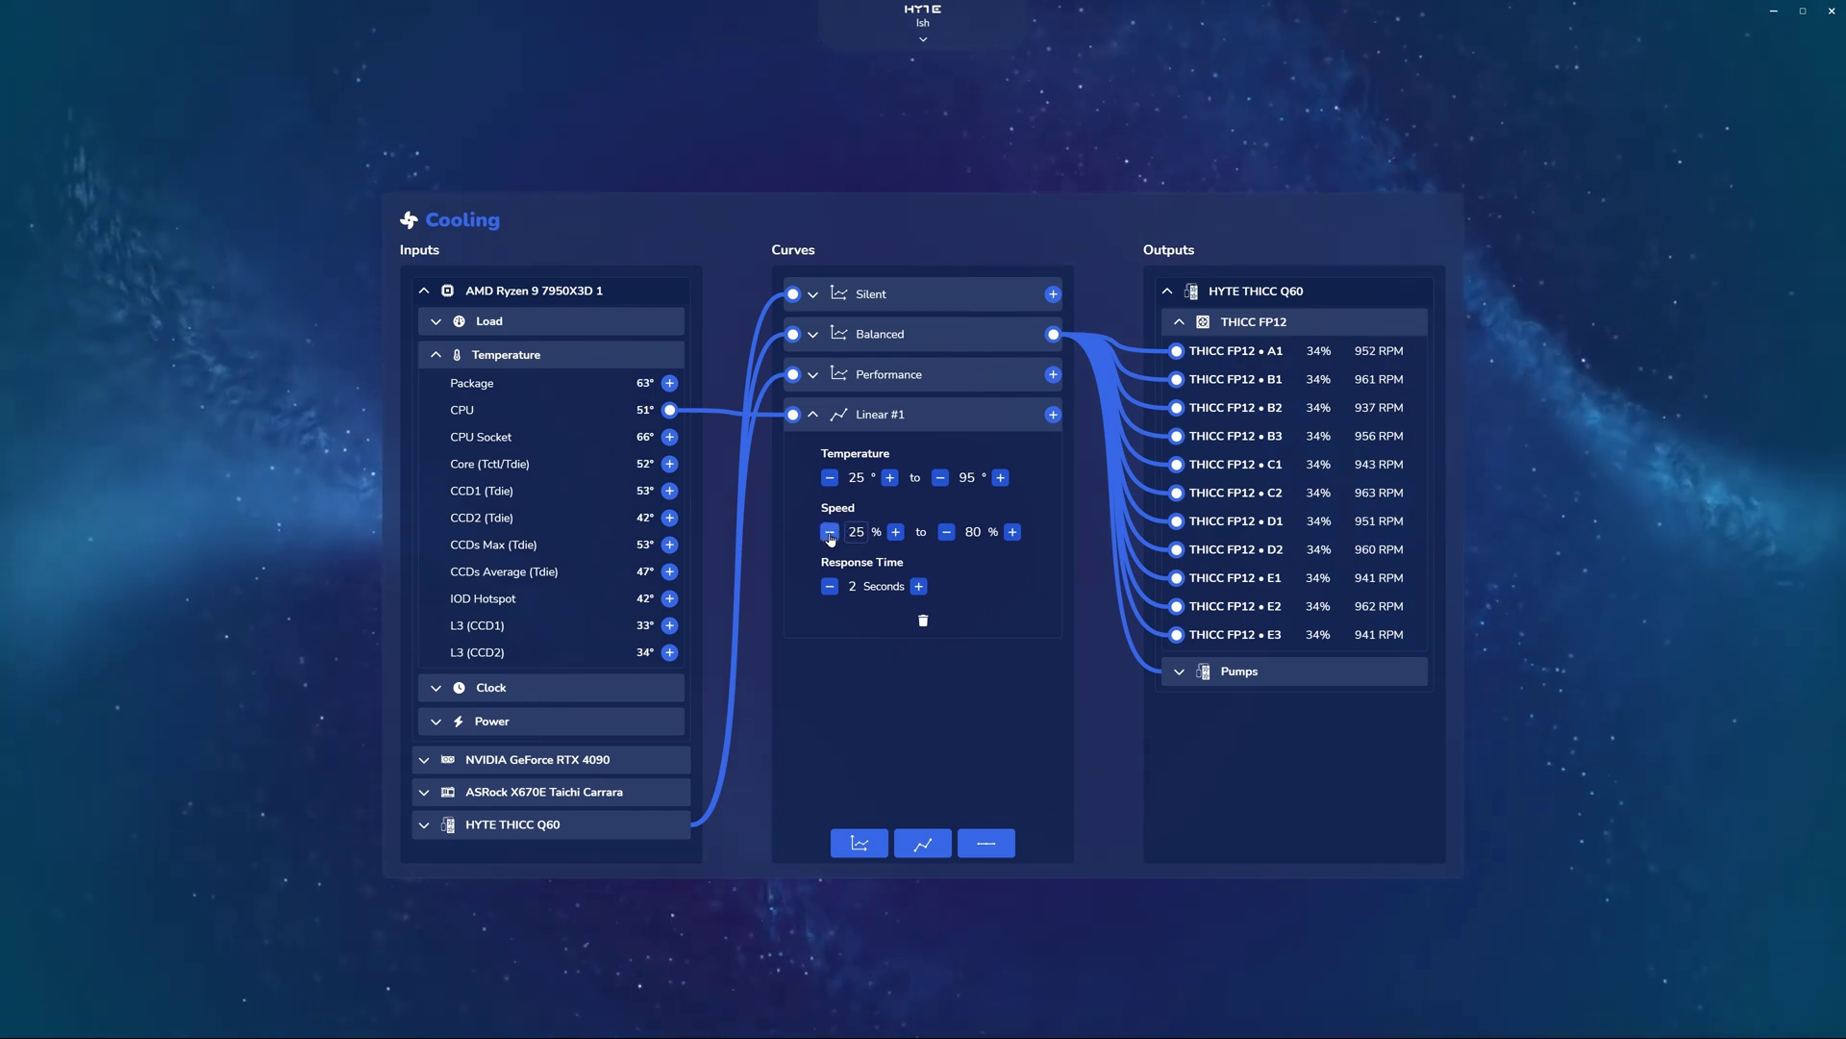
click(1013, 532)
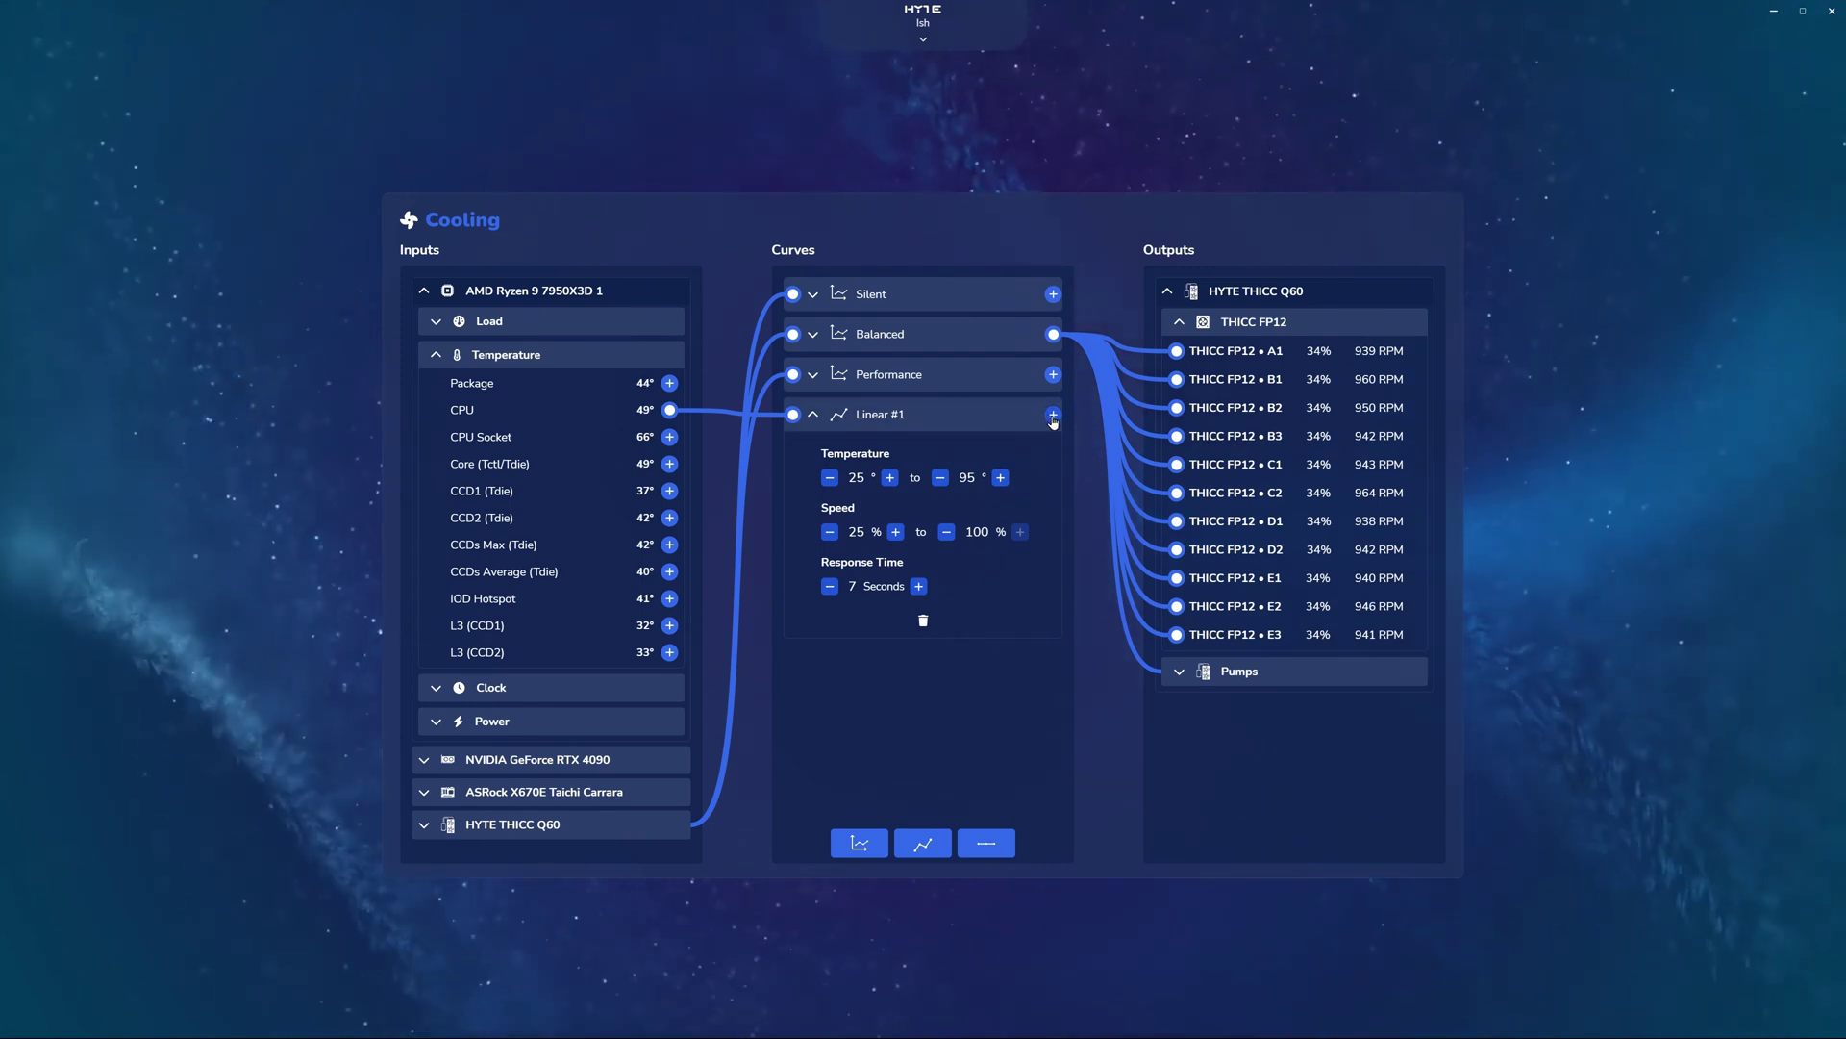
drag(1053, 415, 1171, 297)
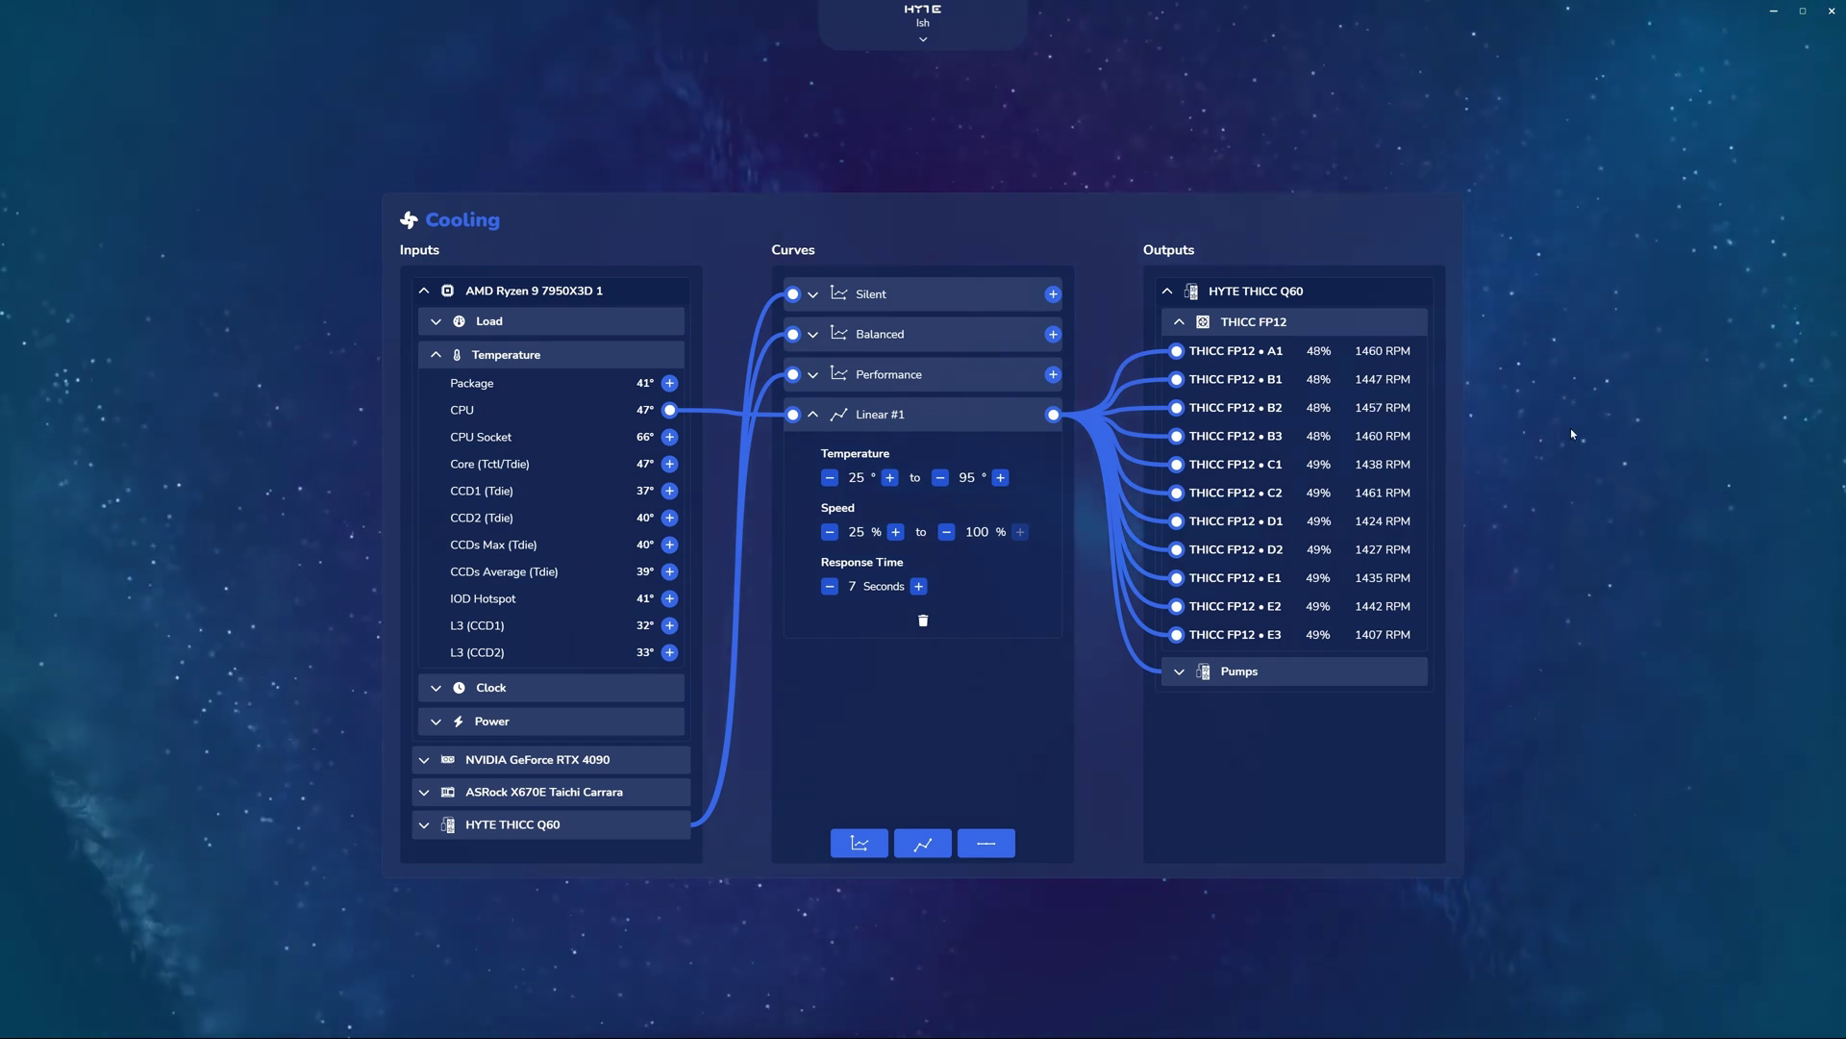
- Expand the Pumps list to confirm Harmonic Pumps 1 & 2 now follow Linear #1
click(1261, 668)
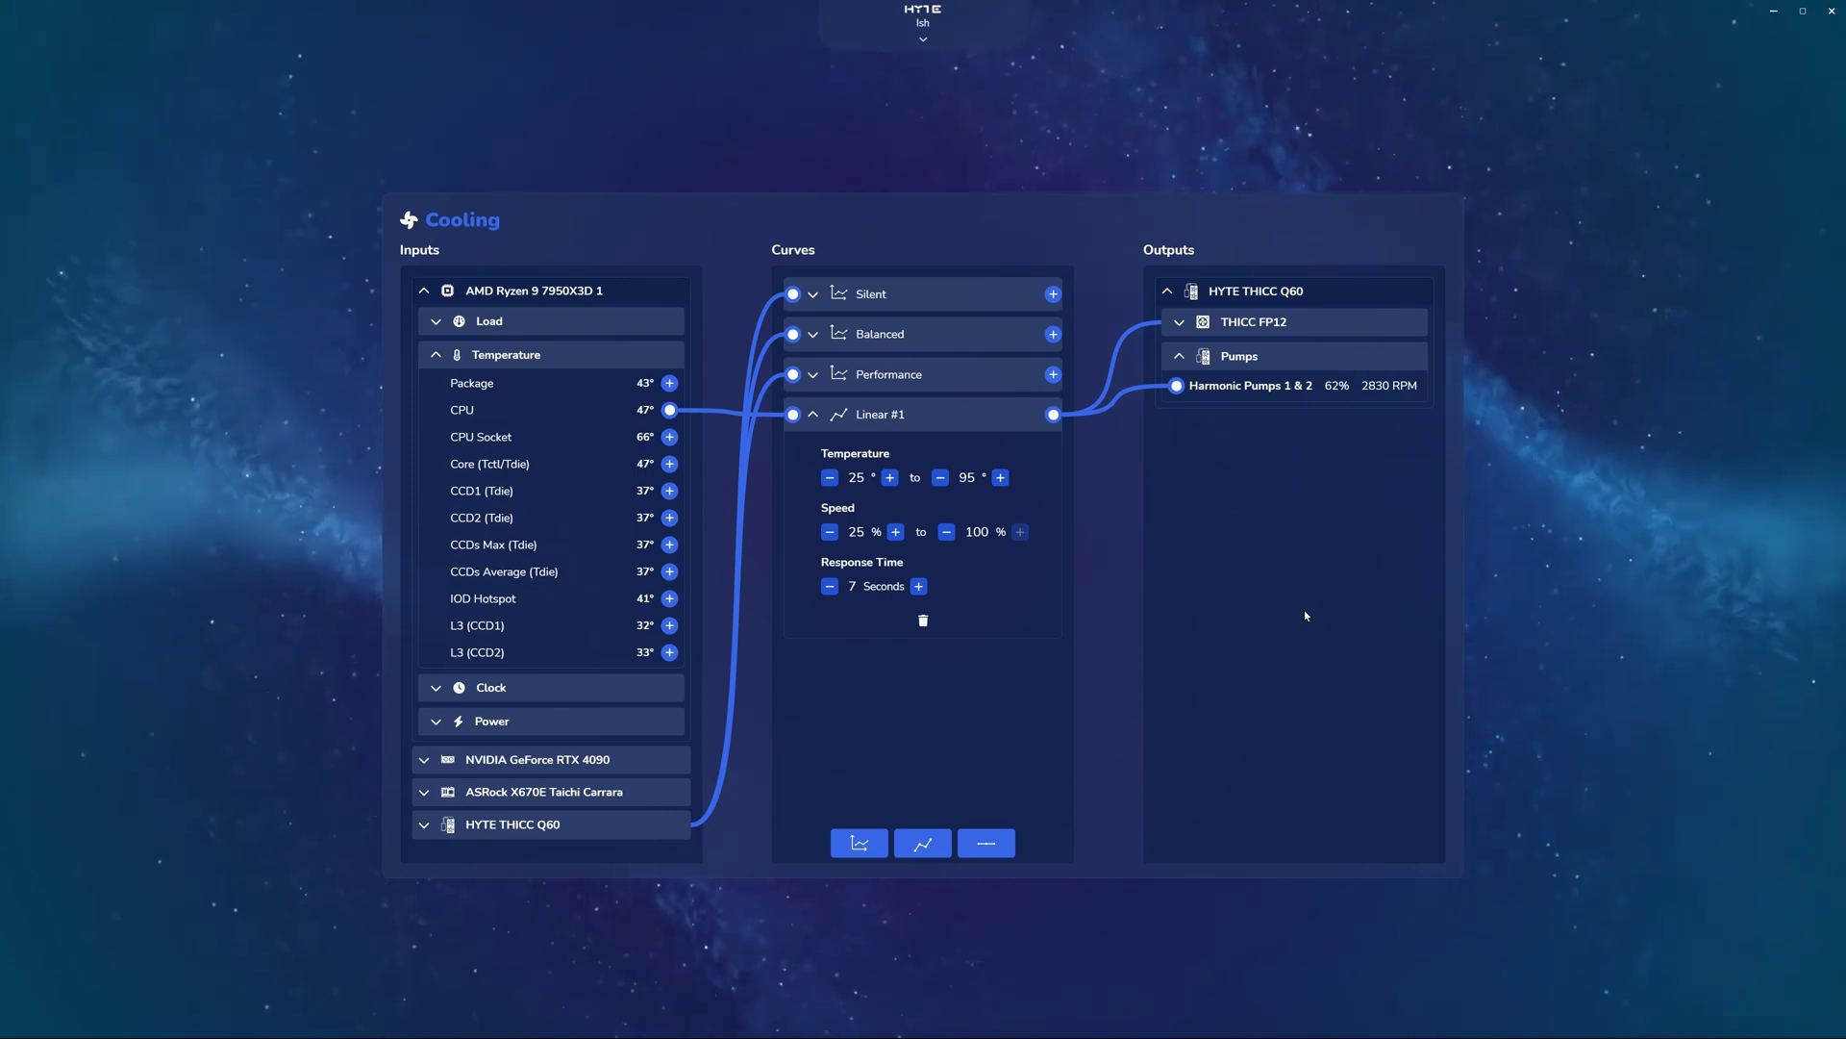
- Delete the Linear #1 curve and create a new Flat #1 curve
click(923, 620)
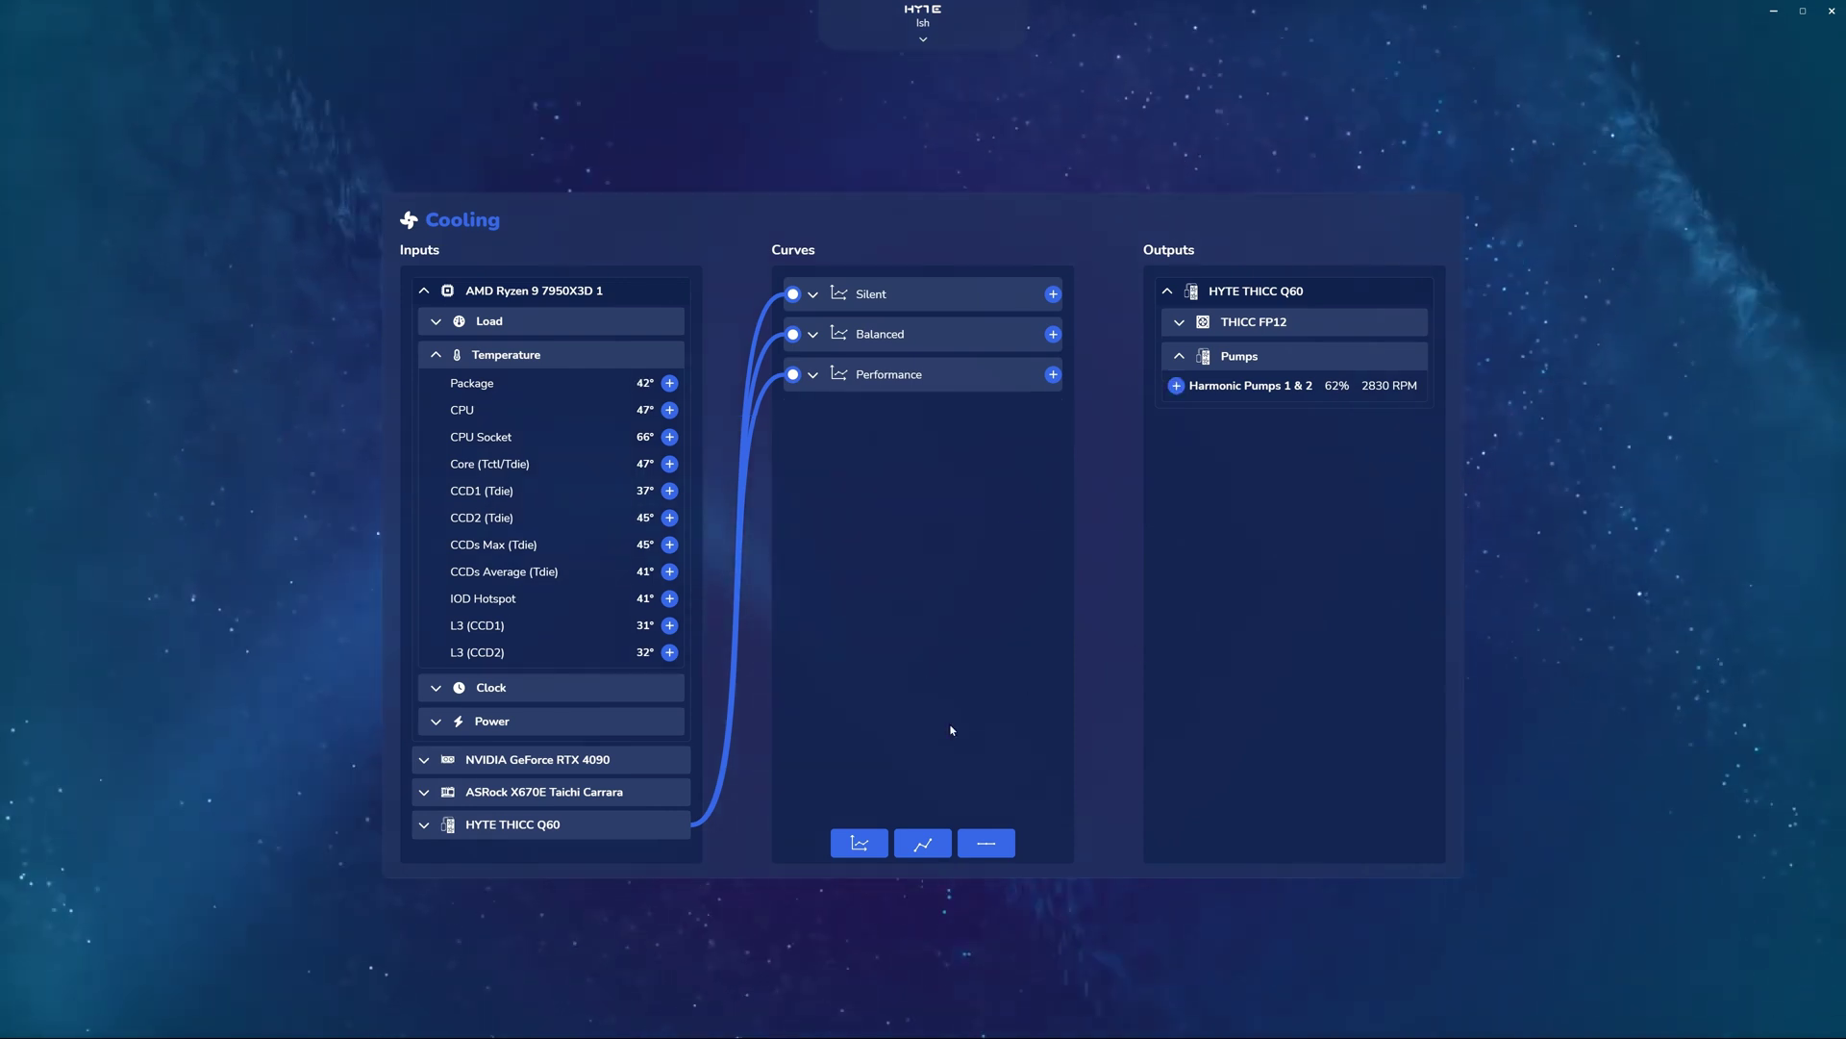
click(986, 842)
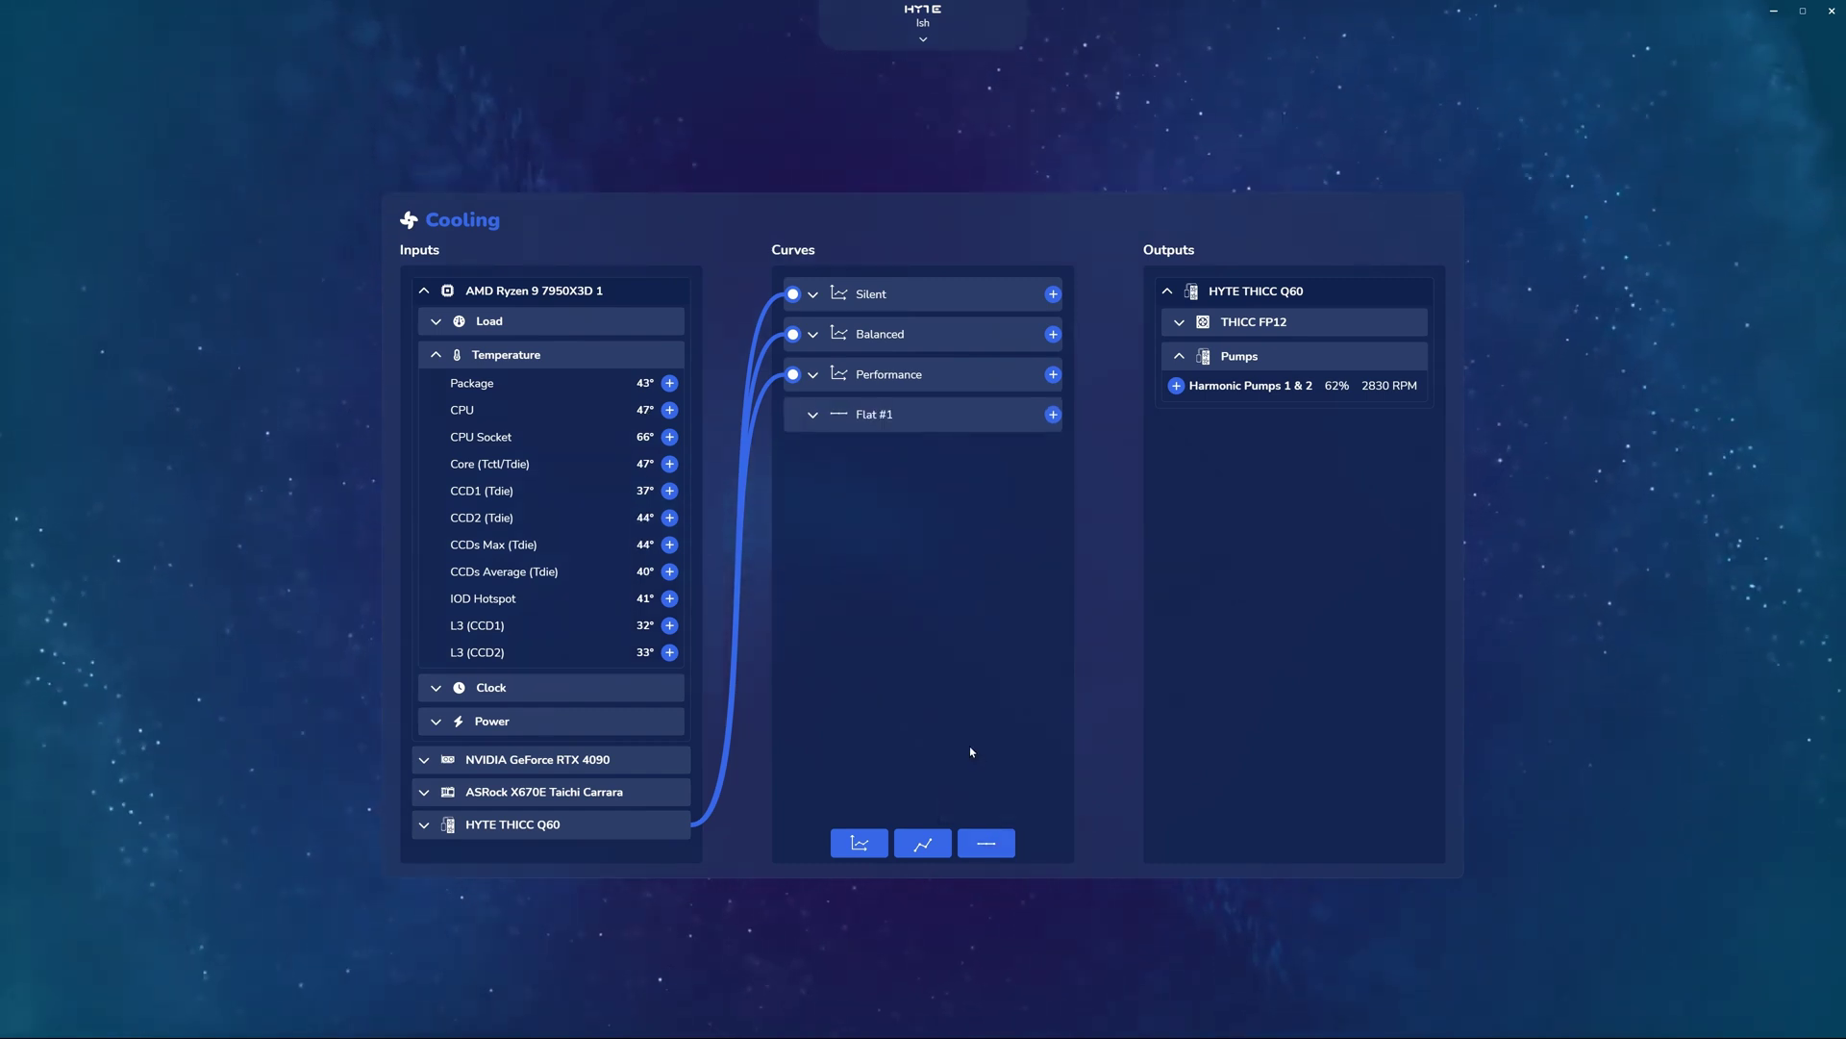
click(814, 416)
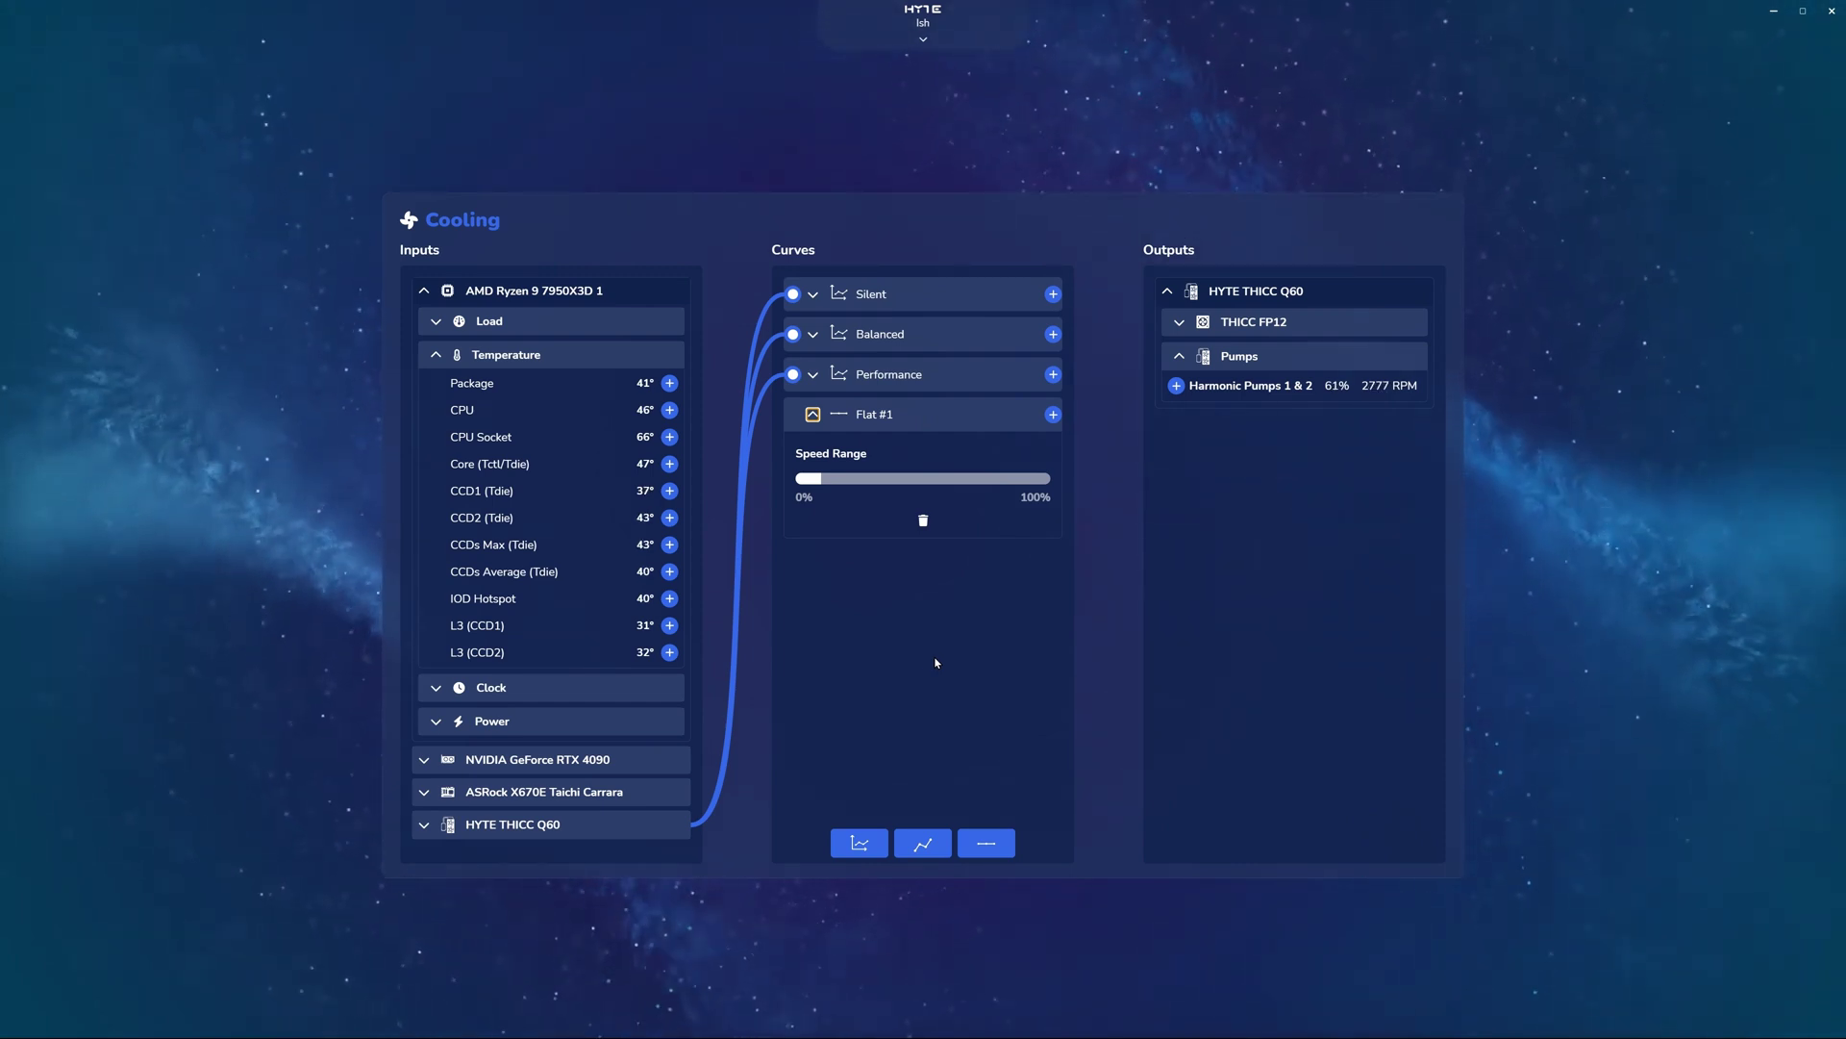
- Set Flat #1 to a fixed 50% speed, link it to HYTE THICC Q60, and add Flat #2
mouse_move(821, 479)
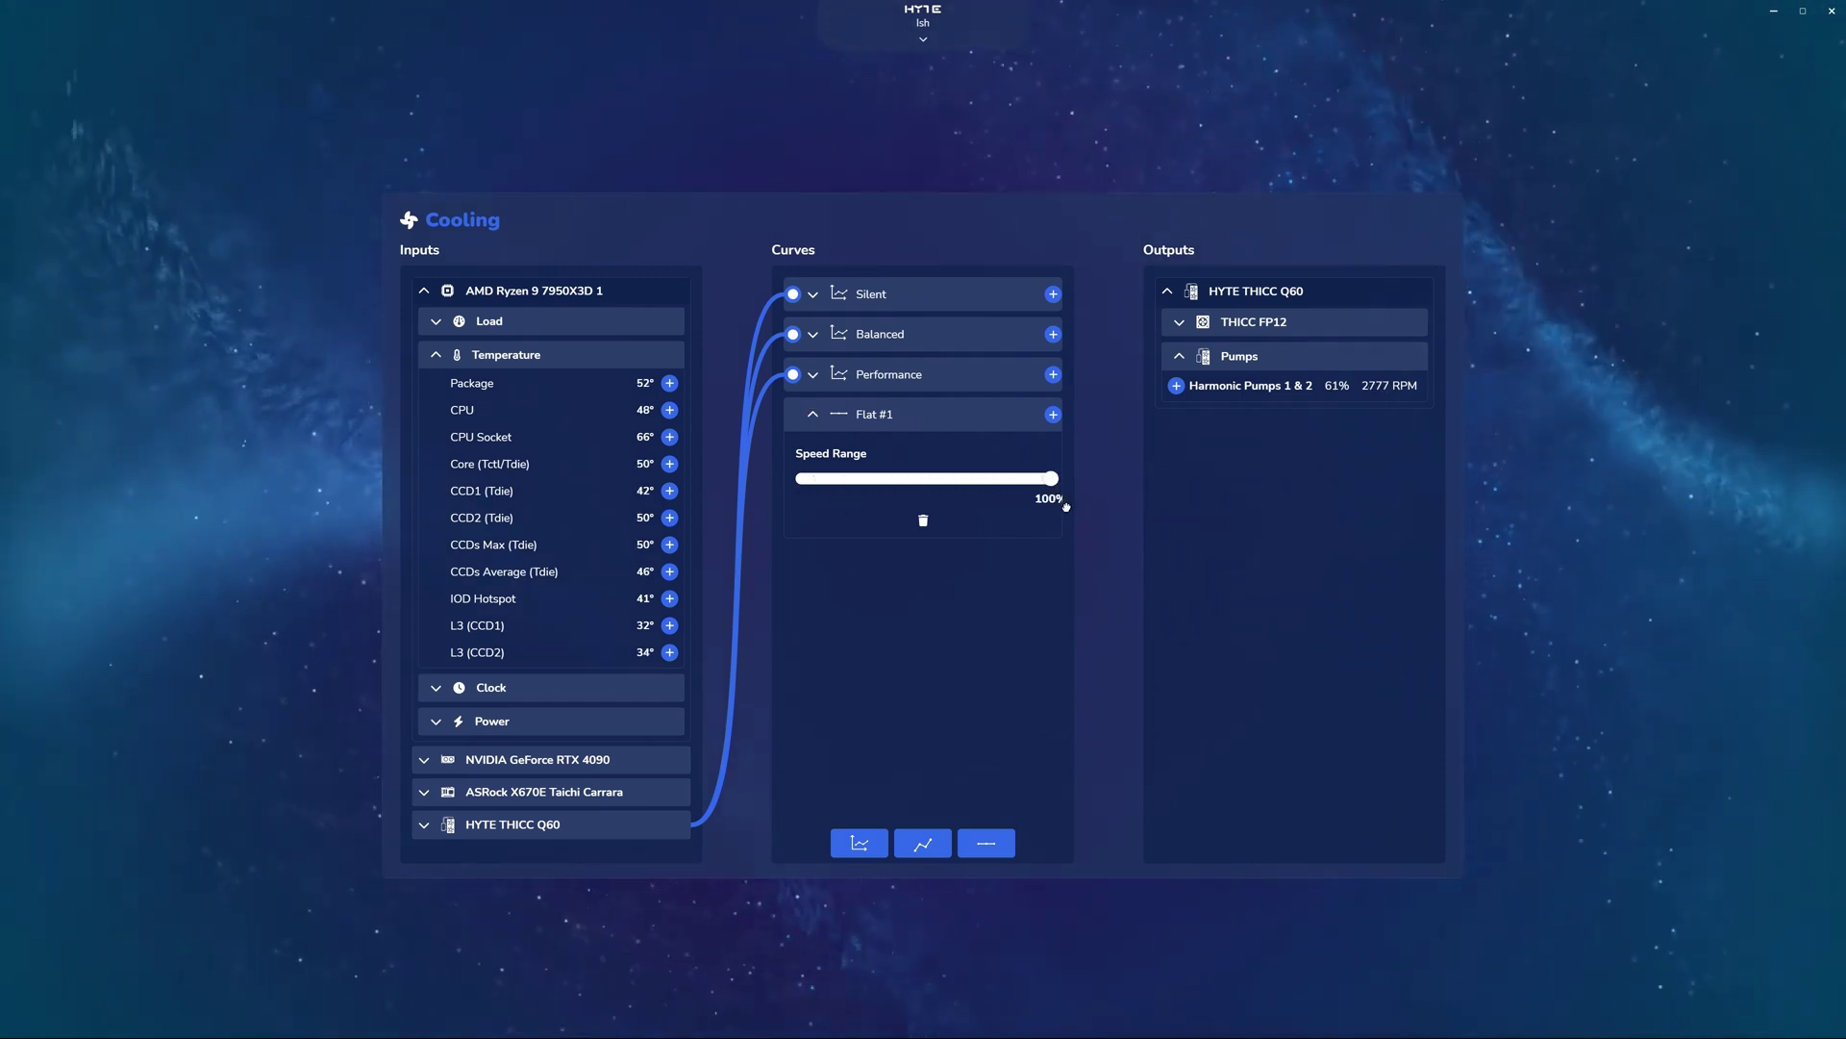
mouse_move(1066, 507)
mouse_down()
mouse_move(751, 503)
mouse_move(1092, 482)
mouse_up()
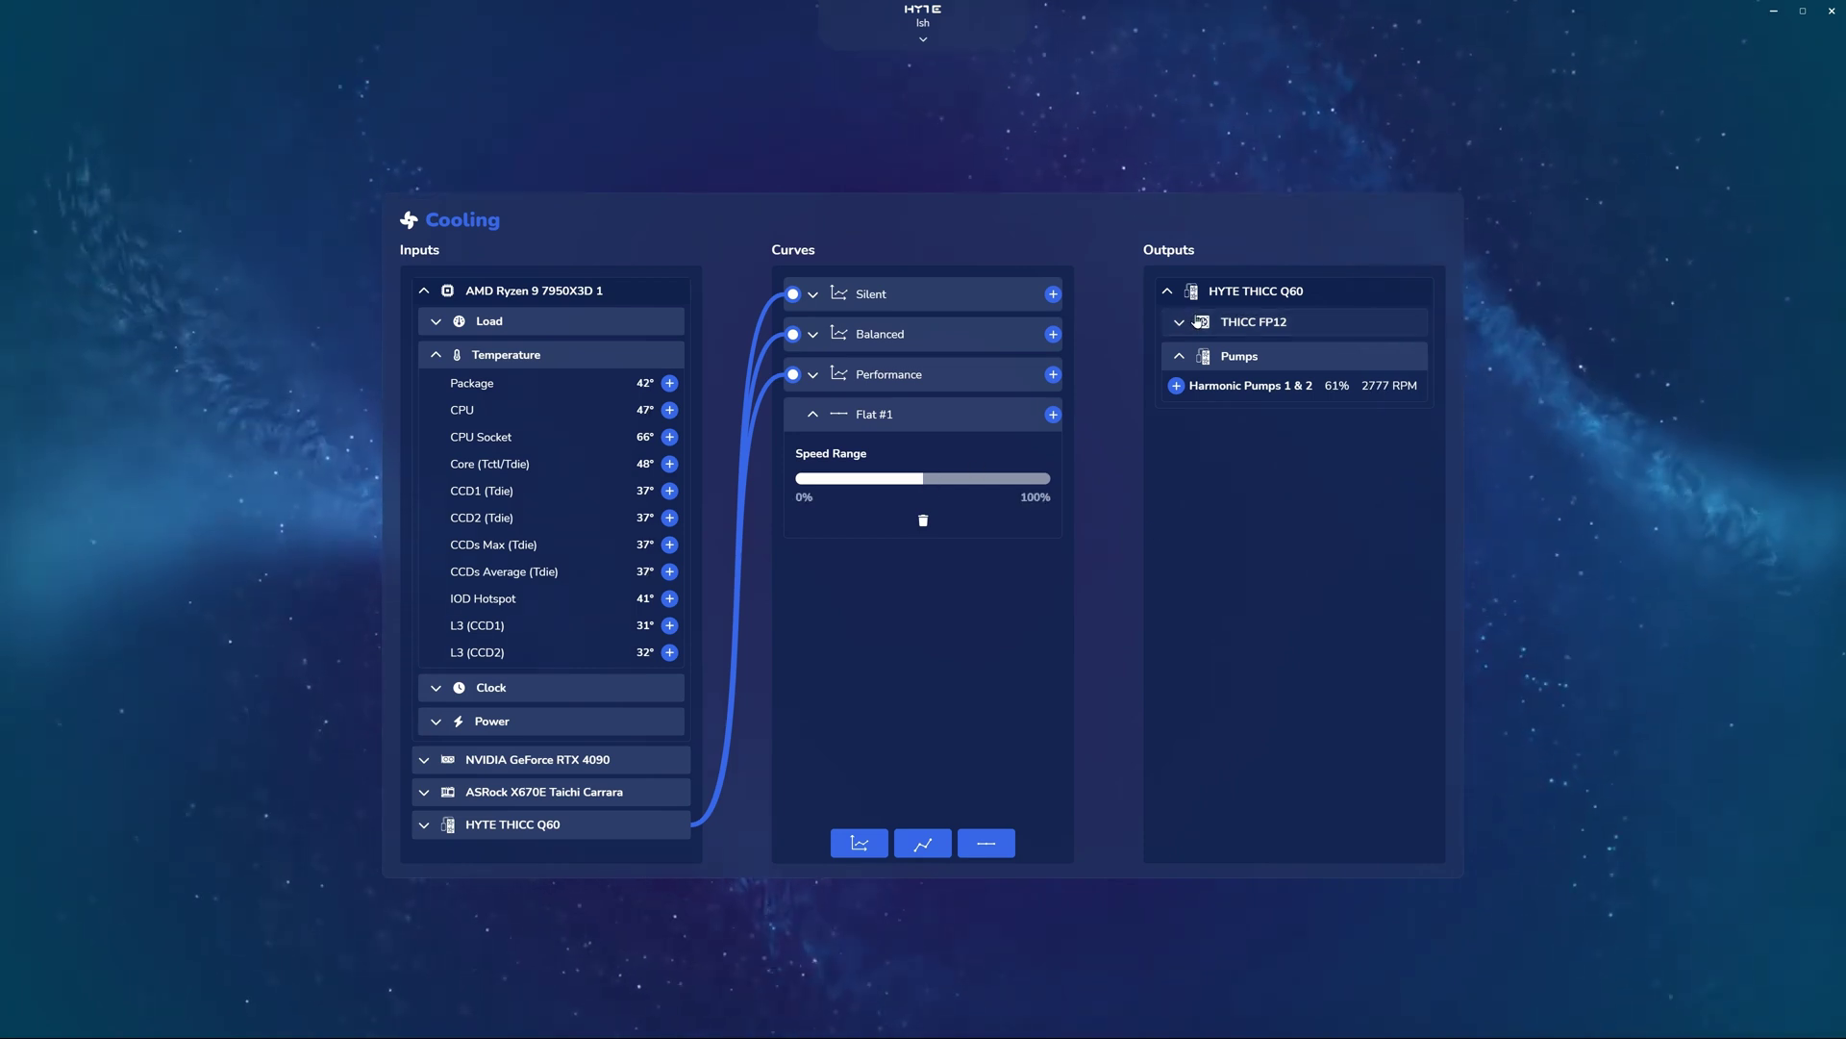
drag(1053, 414, 1178, 291)
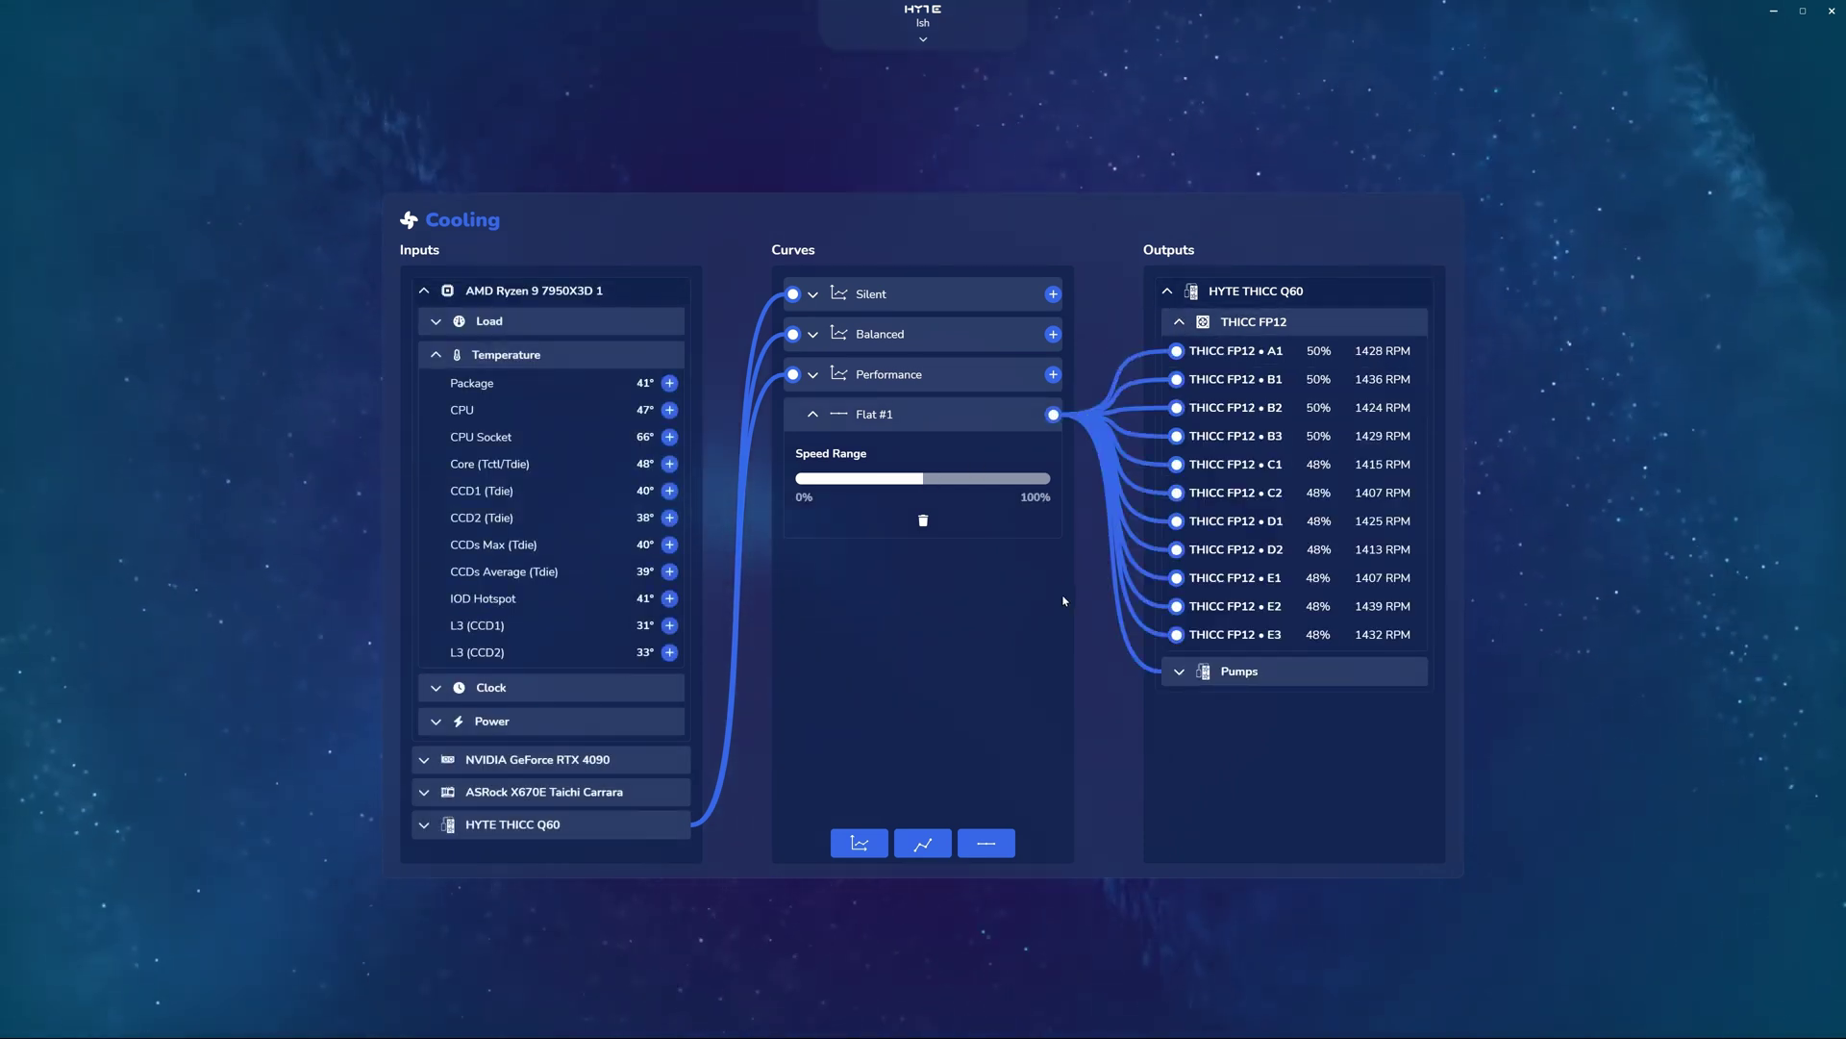
click(986, 844)
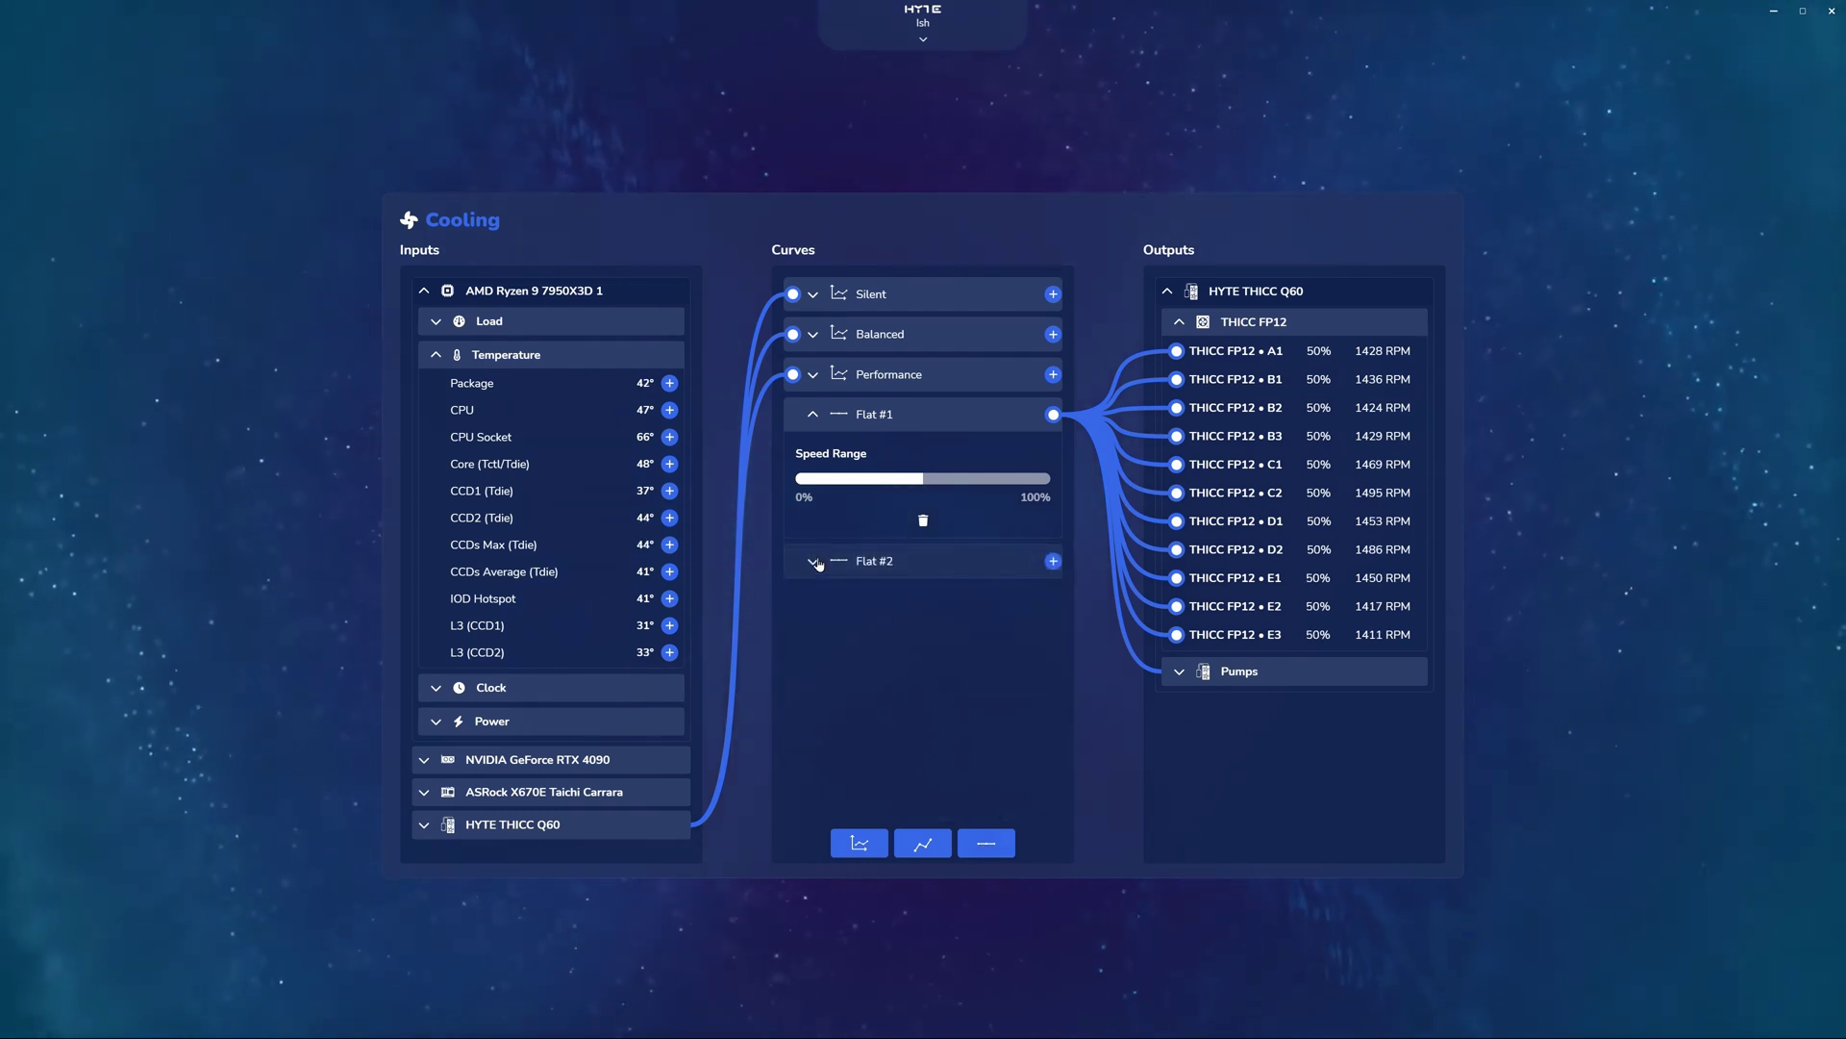
- Set Flat #2 to 100% speed and link it to Harmonic Pumps 1 & 2, then review the THICC FP12 list
click(914, 557)
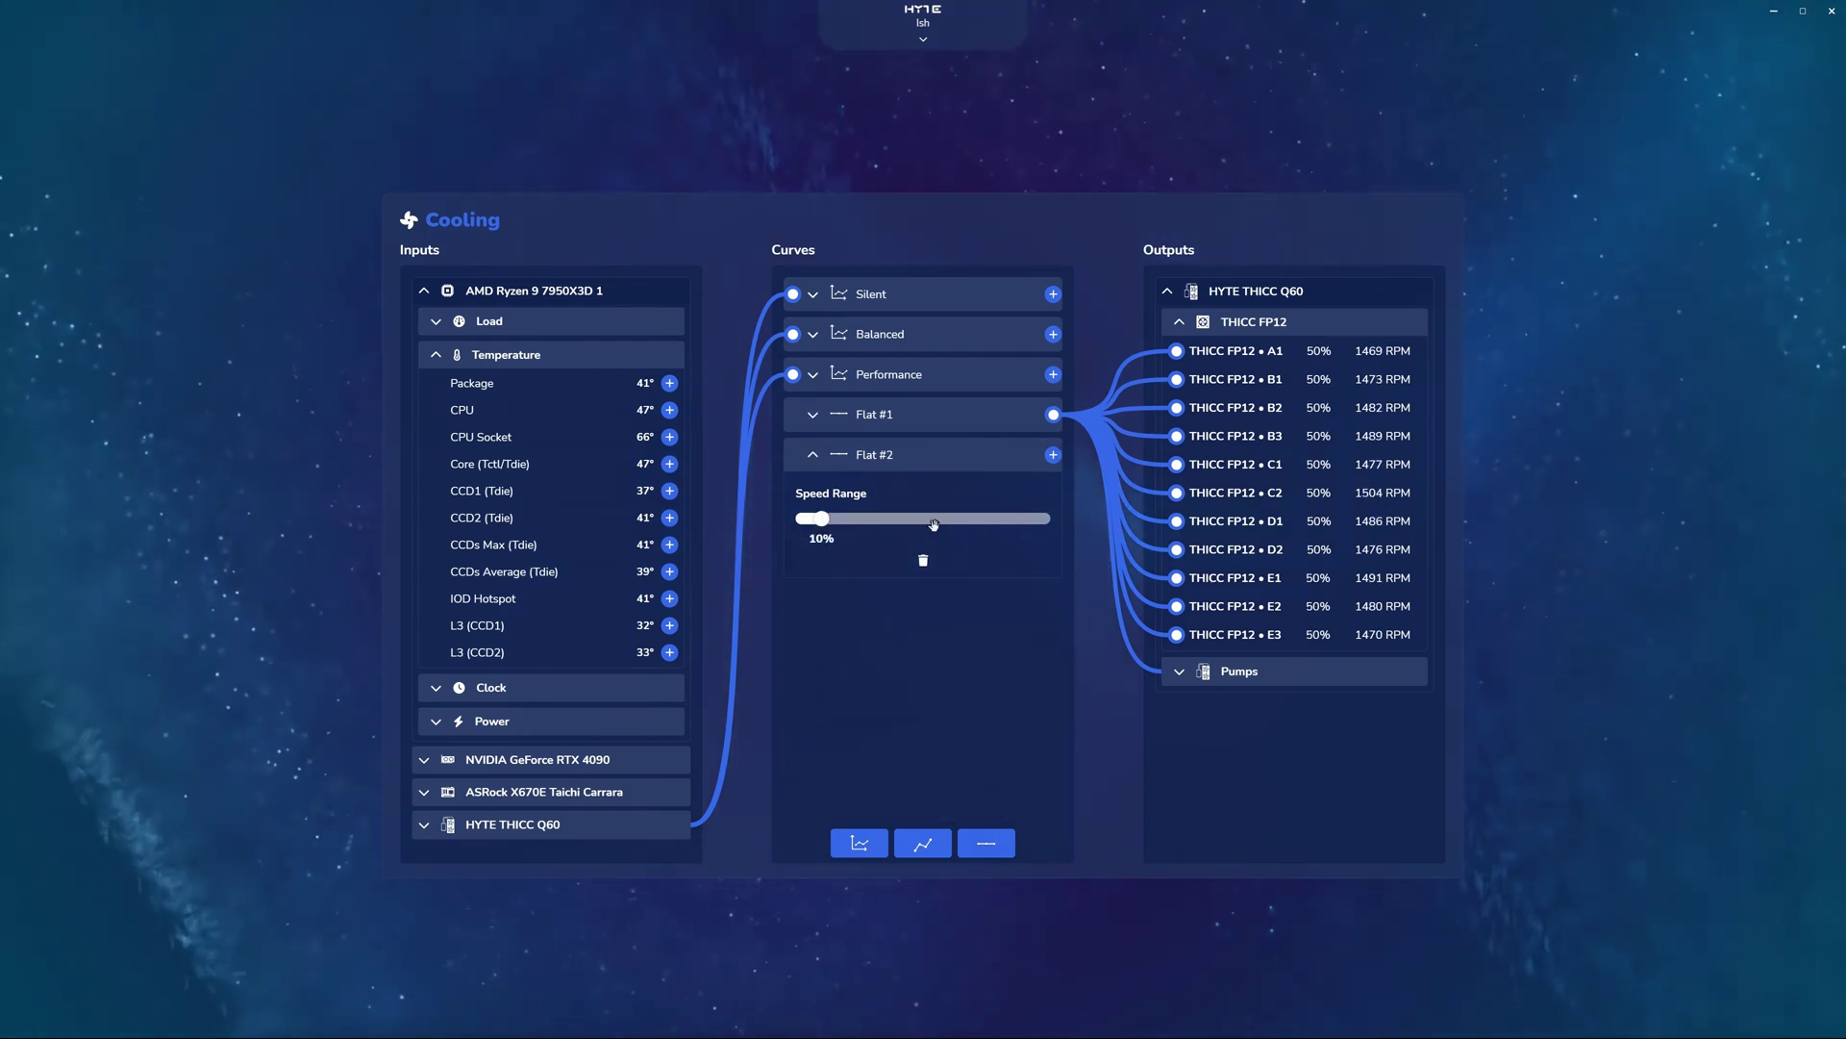
drag(815, 519, 1109, 519)
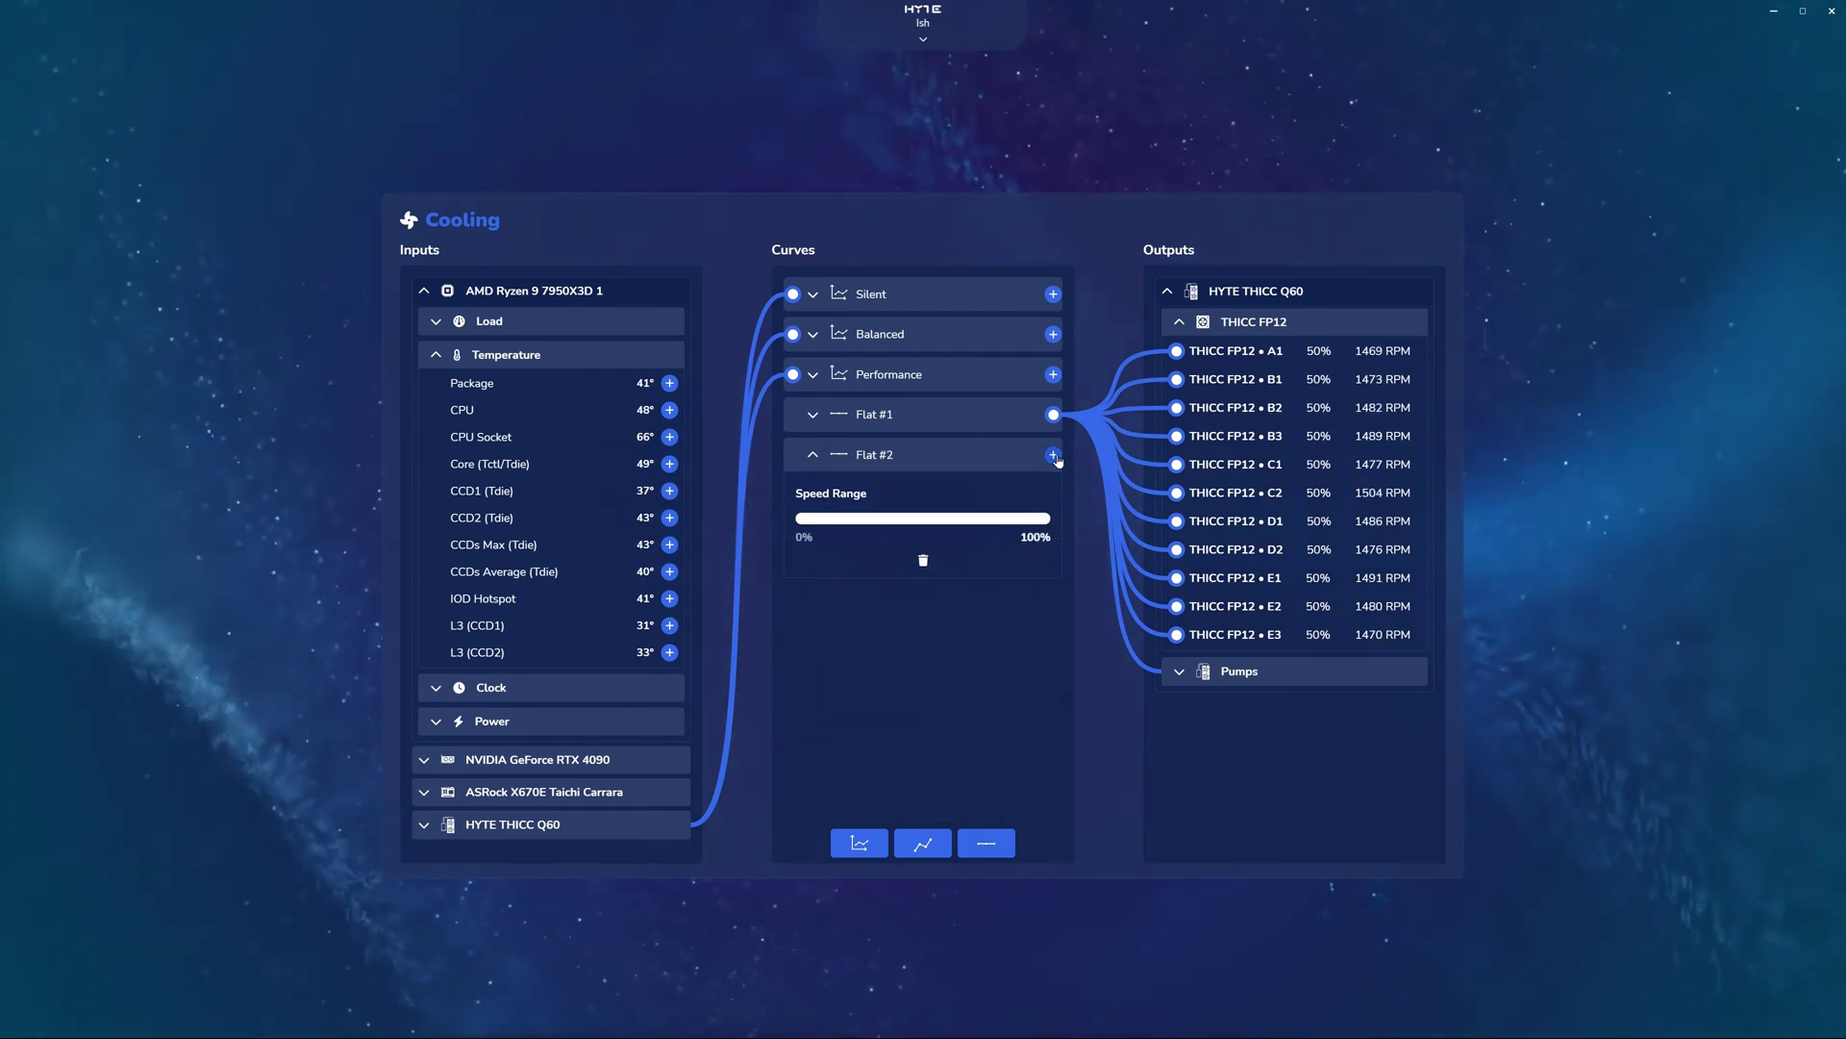
drag(1053, 454, 1239, 671)
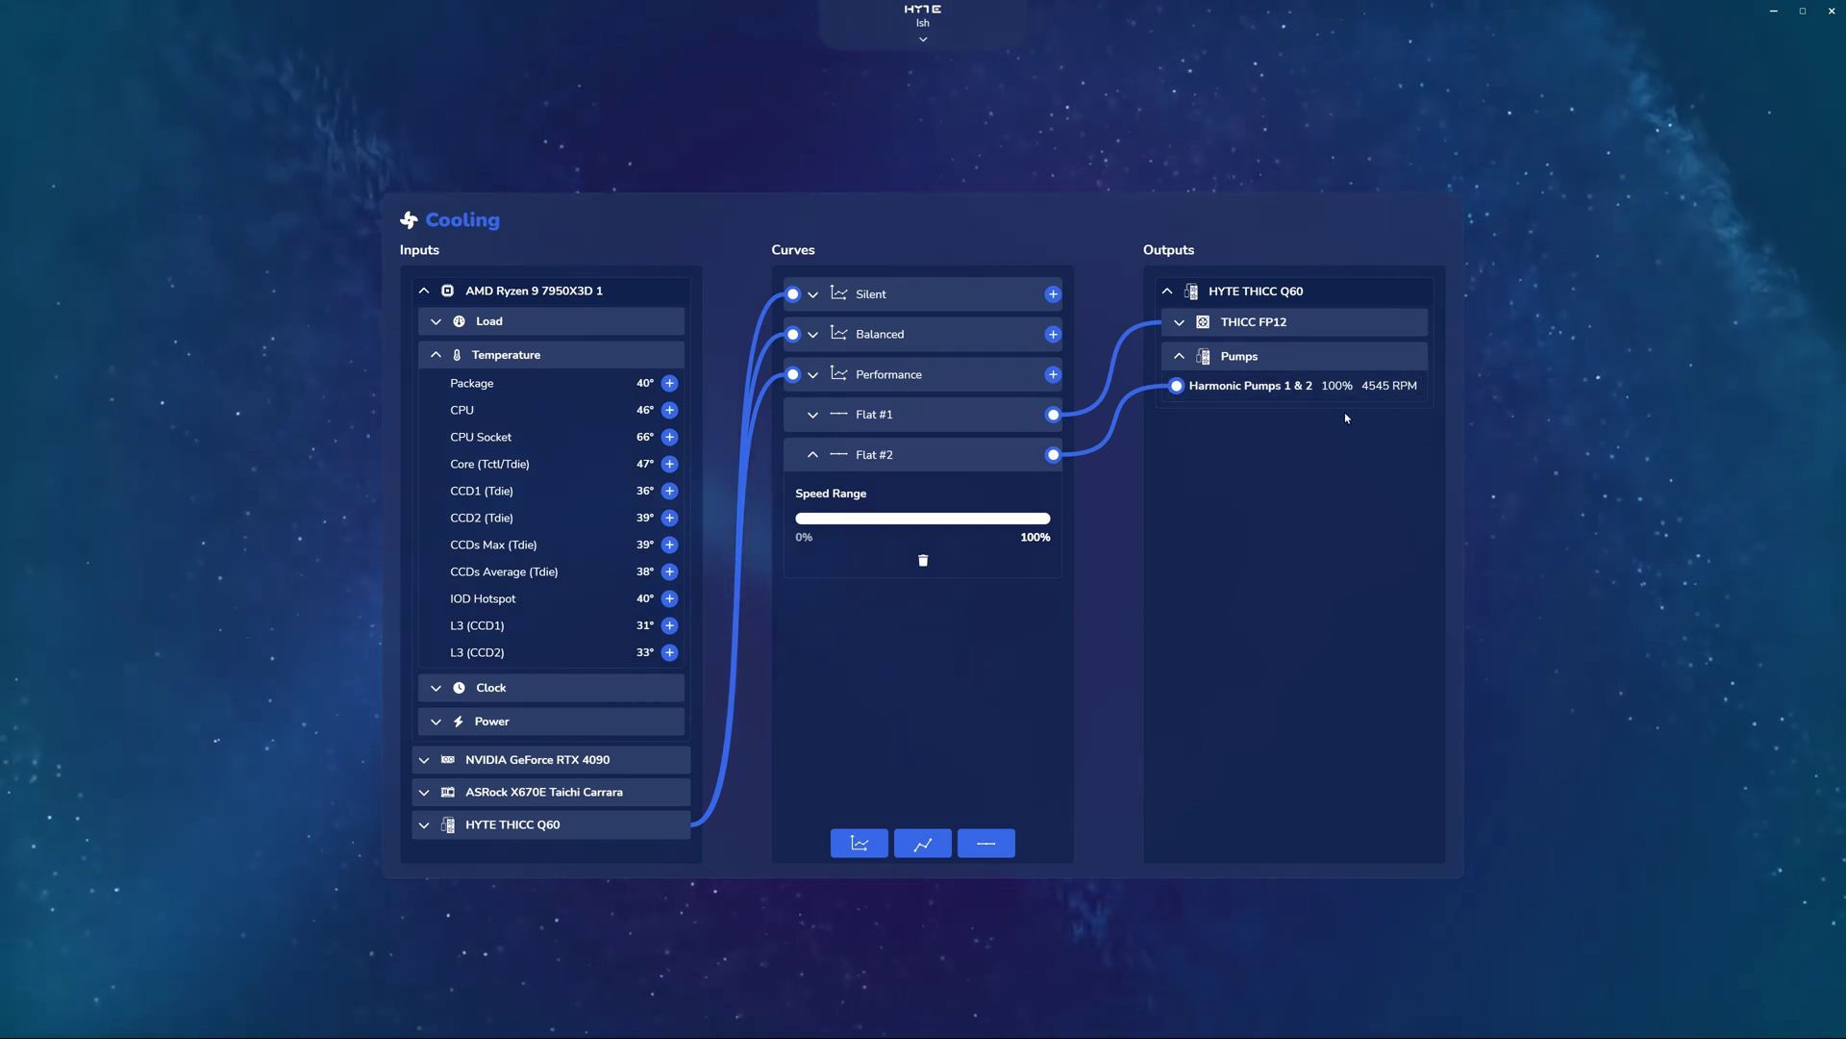
click(1332, 323)
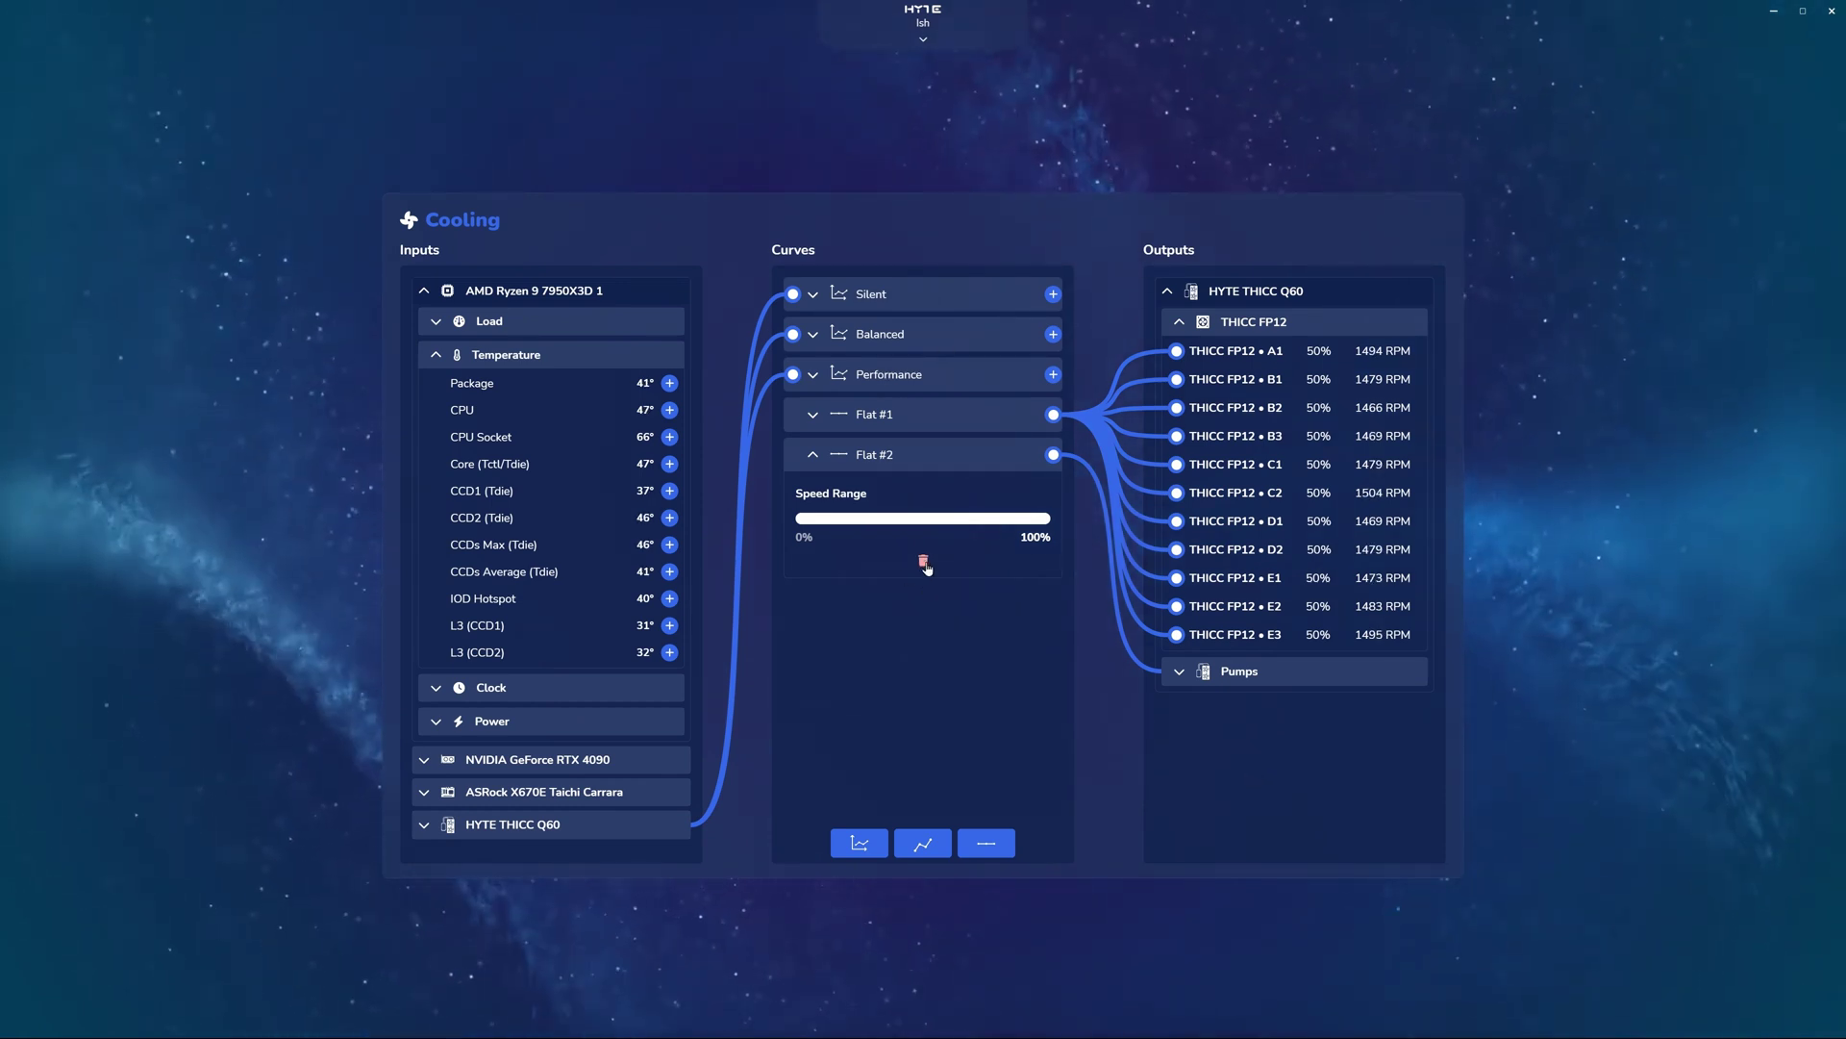
- Delete Flat #2 and Flat #1, then link the Balanced curve back to HYTE THICC Q60
click(924, 563)
click(929, 416)
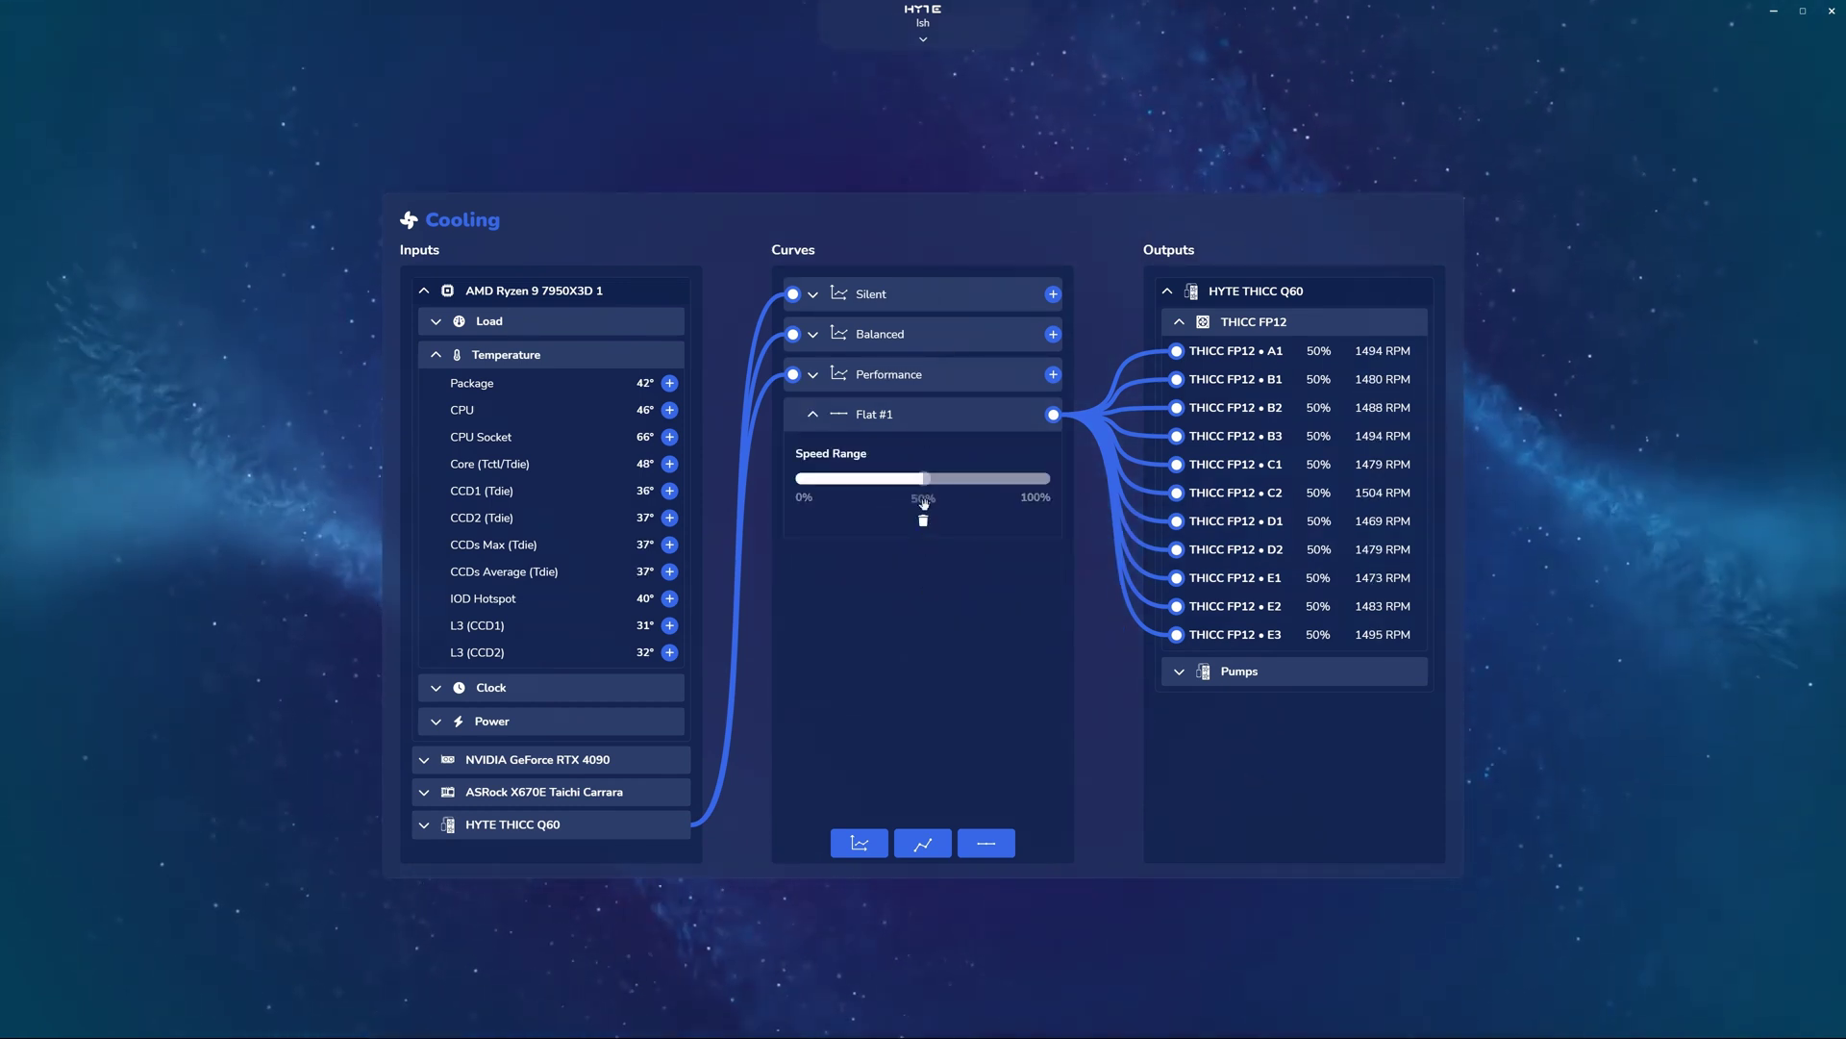
click(924, 522)
drag(1053, 334, 1231, 291)
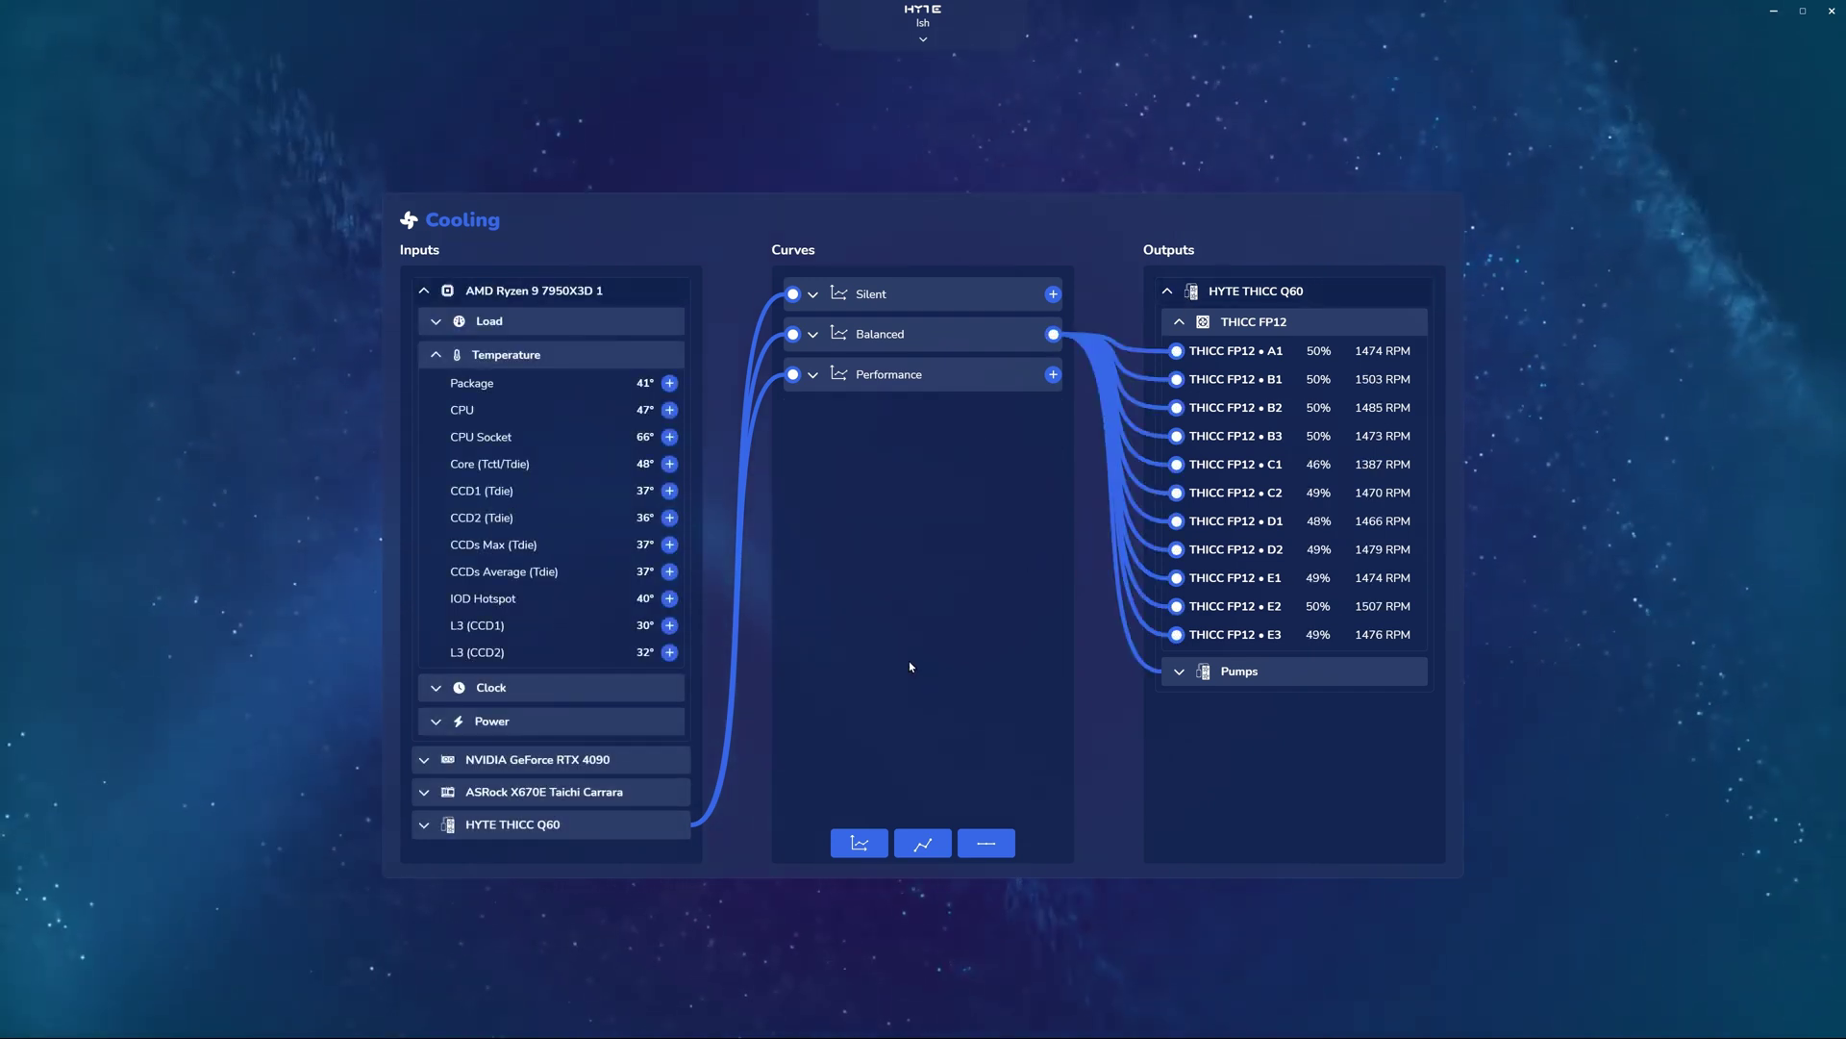